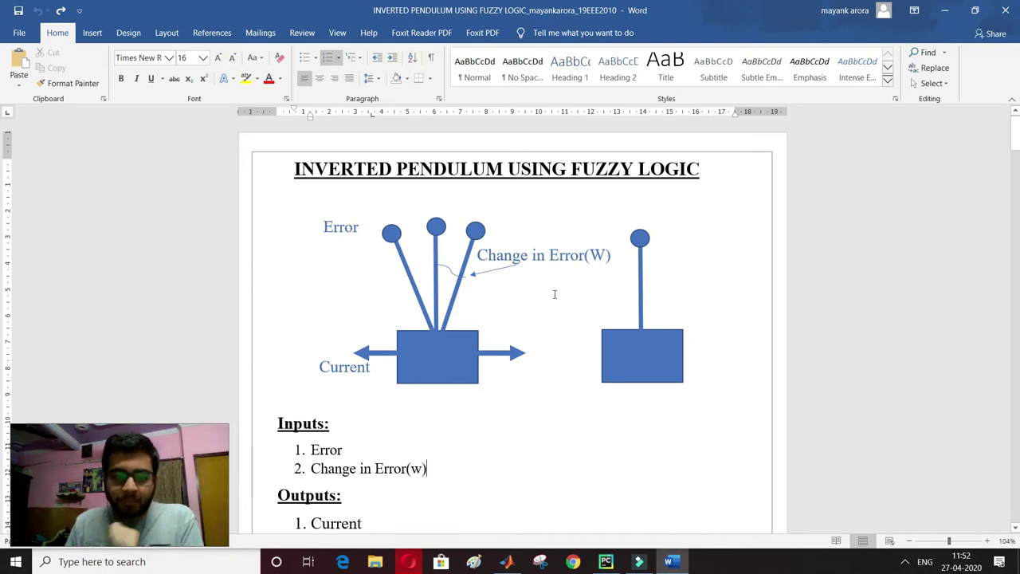
Review the inverted pendulum diagram and the listed inputs and output of the fuzzy system.
scroll(358, 346, "down", 1)
scroll(394, 289, "up", 1)
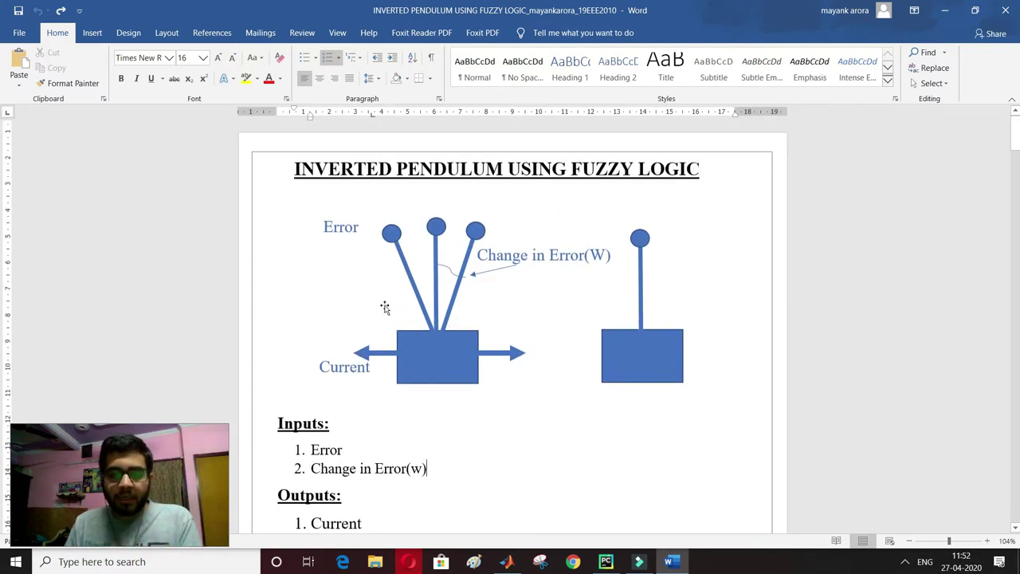
scroll(383, 307, "down", 1)
scroll(329, 351, "down", 1)
double_click(329, 349)
left_click(397, 361)
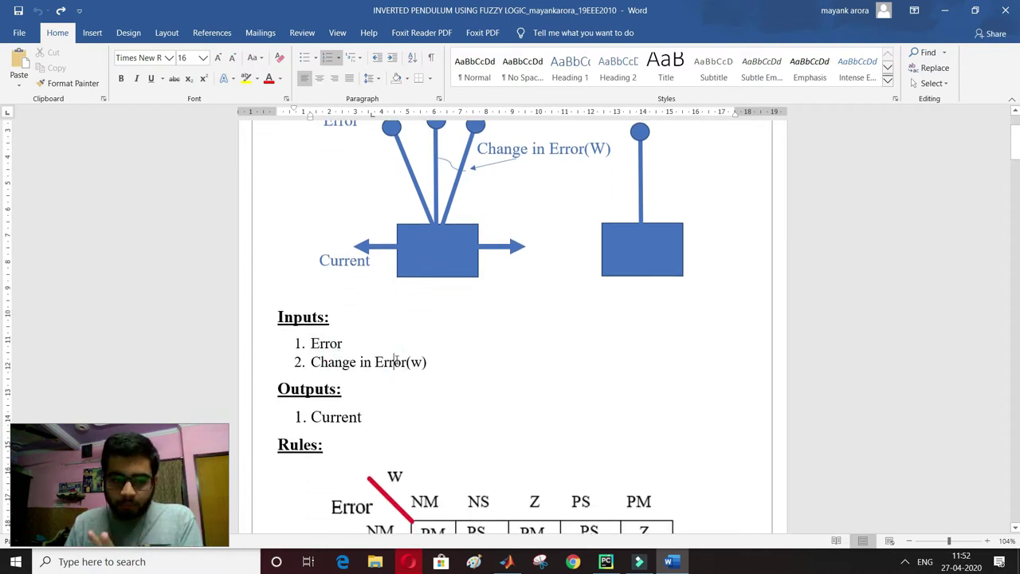
scroll(396, 361, "down", 3)
left_click(349, 310)
scroll(464, 330, "down", 1)
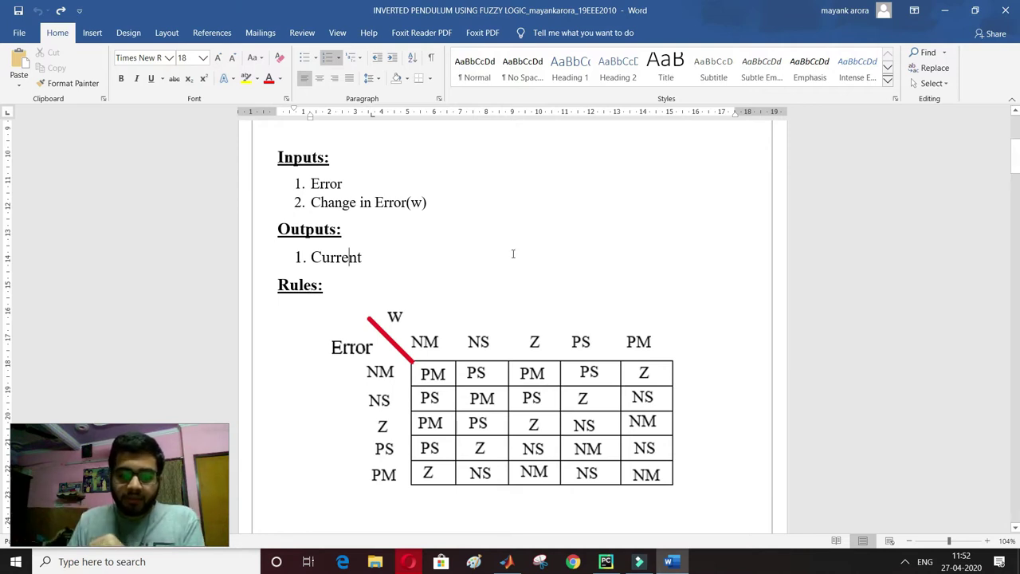
Examine the rules table that combines Error and w with the NM, NS, Z, PS and PM levels.
left_click(381, 431)
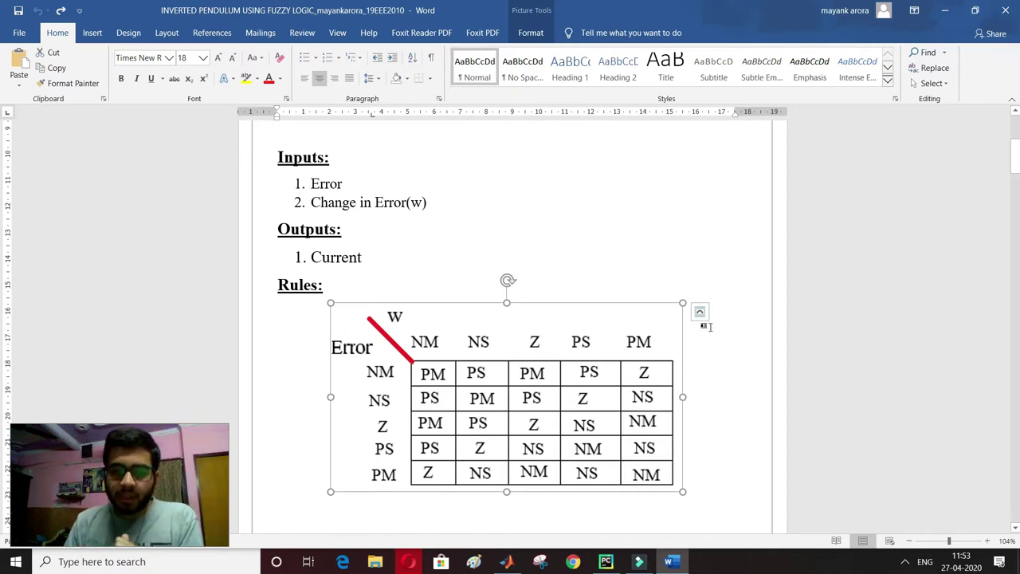
left_click(431, 288)
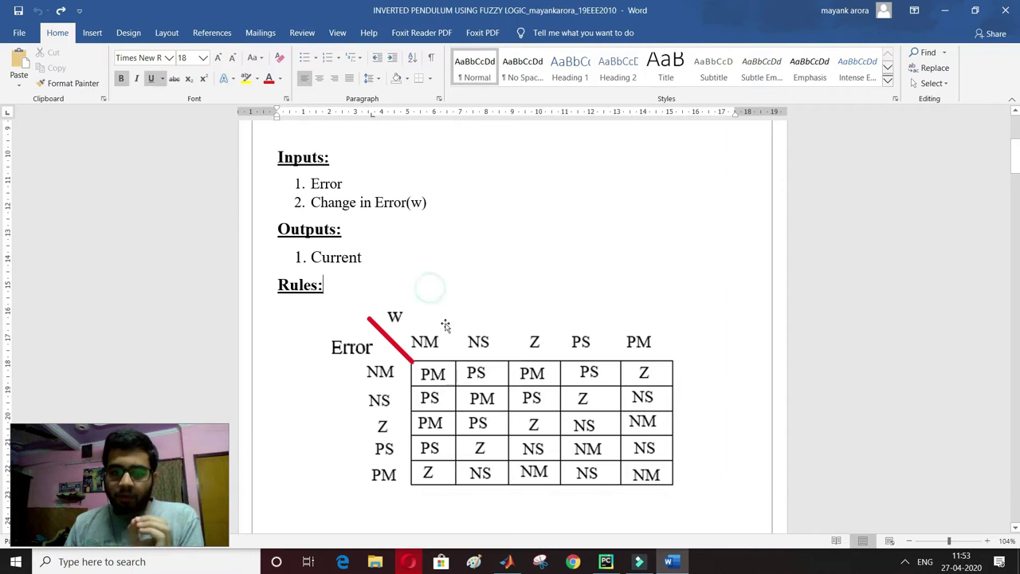
left_click(469, 367)
left_click(432, 300)
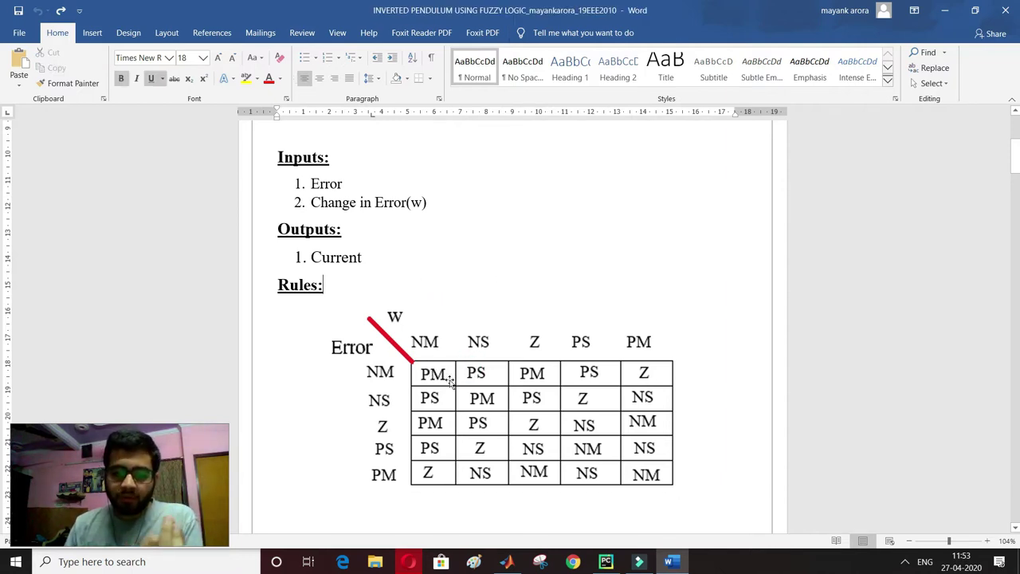
left_click(470, 422)
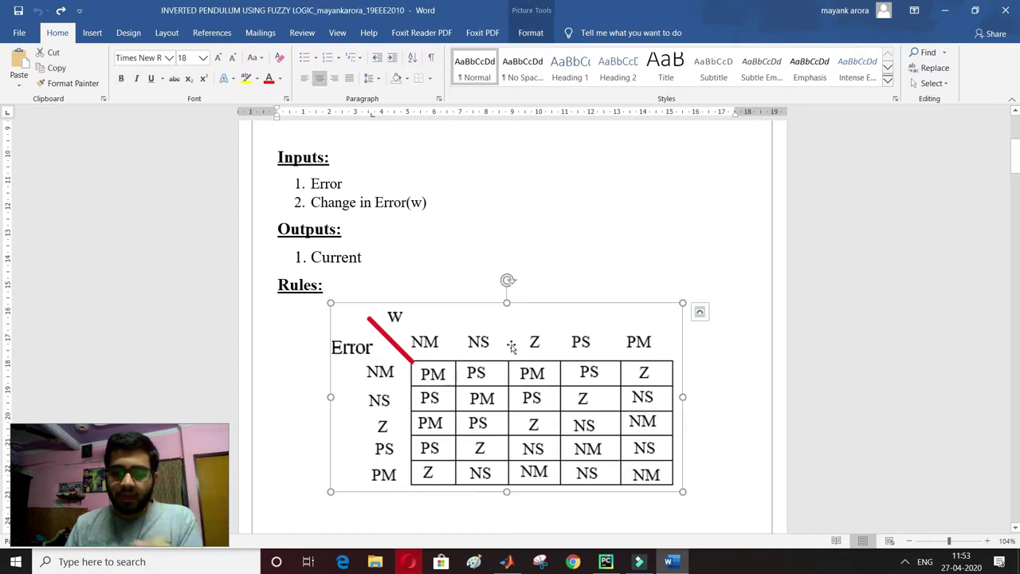
left_click(539, 299)
left_click(386, 434)
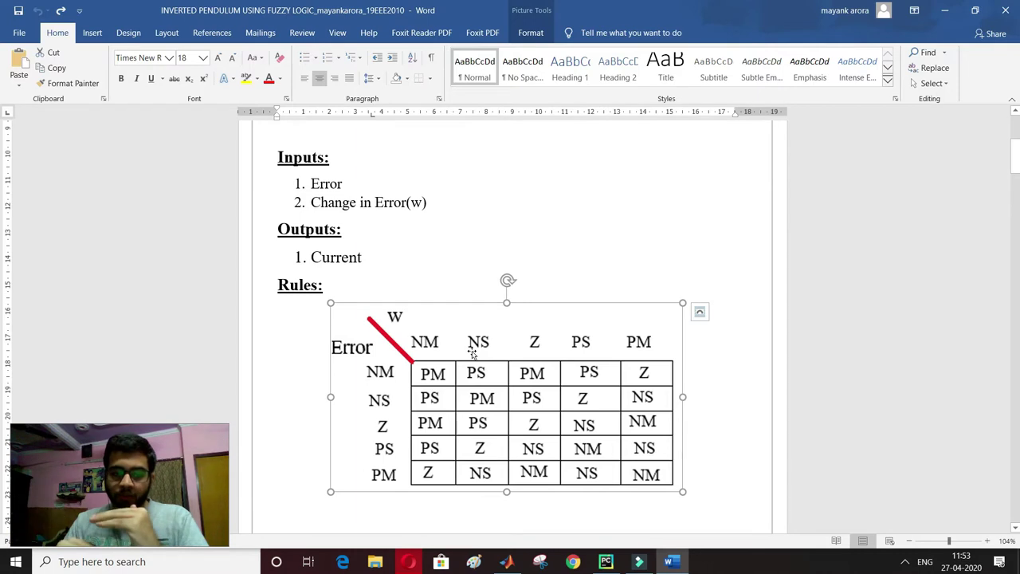
Read the Steps to Solve list on the document's second page.
scroll(482, 351, "down", 1)
scroll(490, 348, "down", 10)
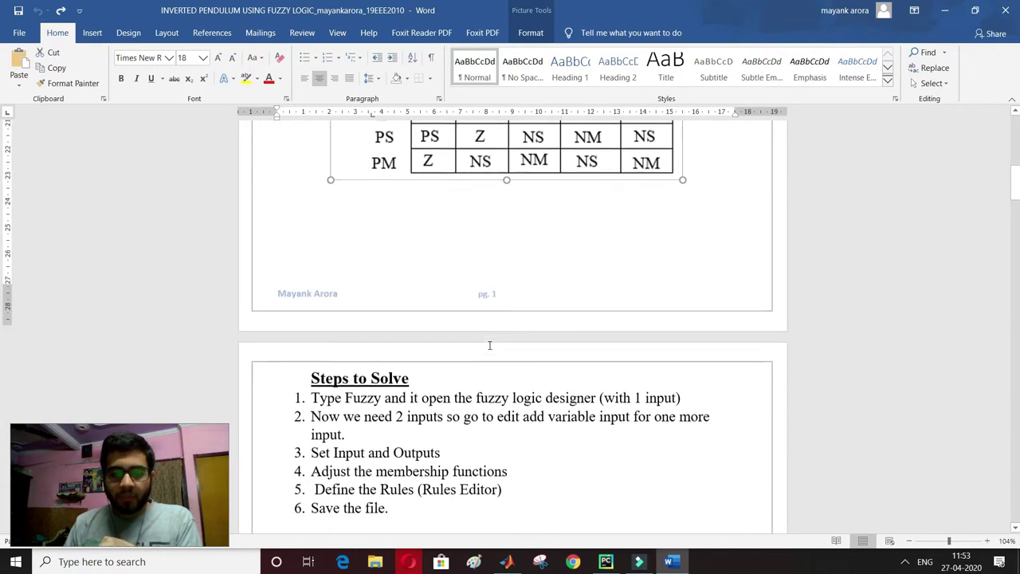
scroll(490, 345, "down", 2)
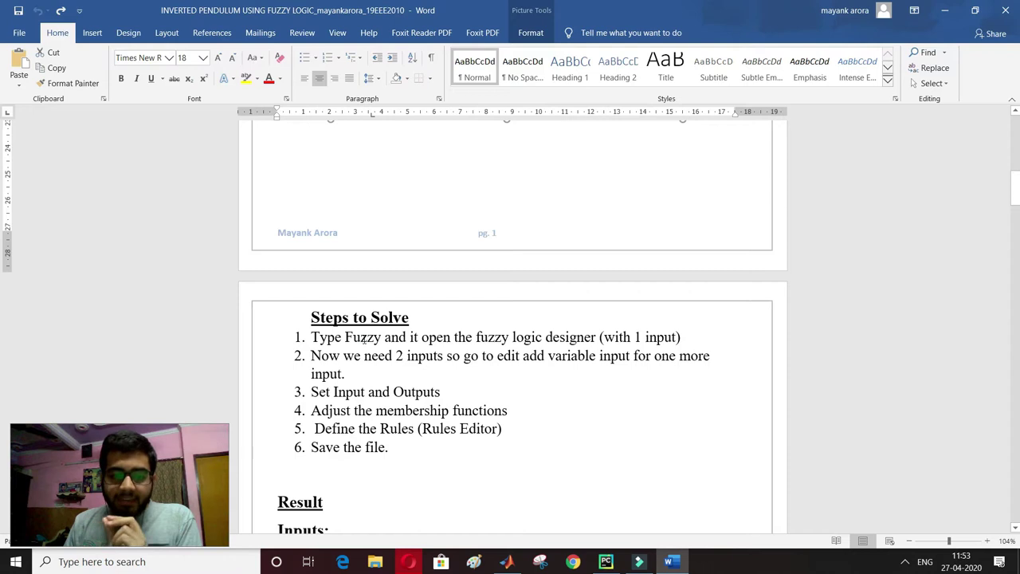
left_click(362, 338)
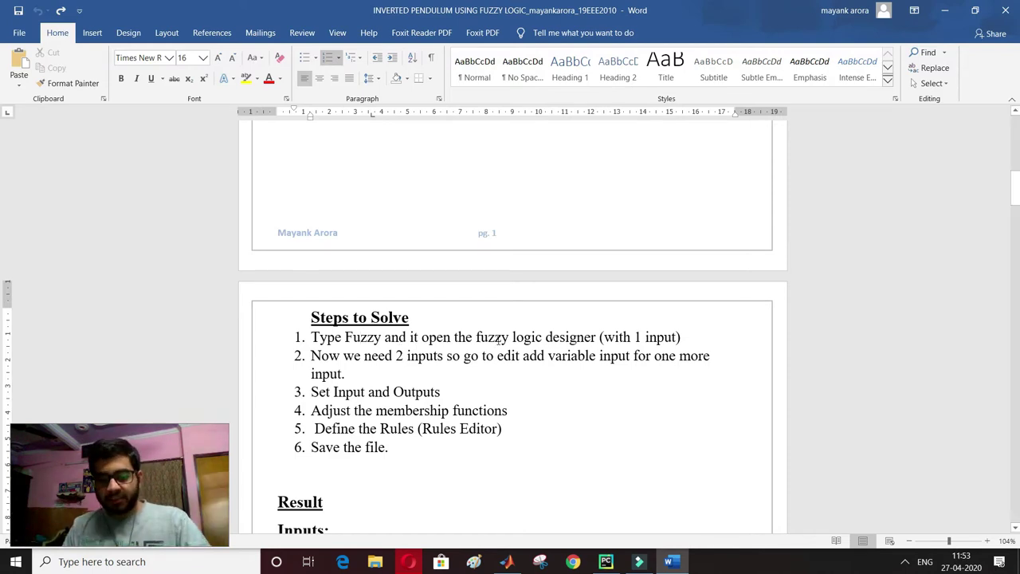
scroll(498, 339, "down", 1)
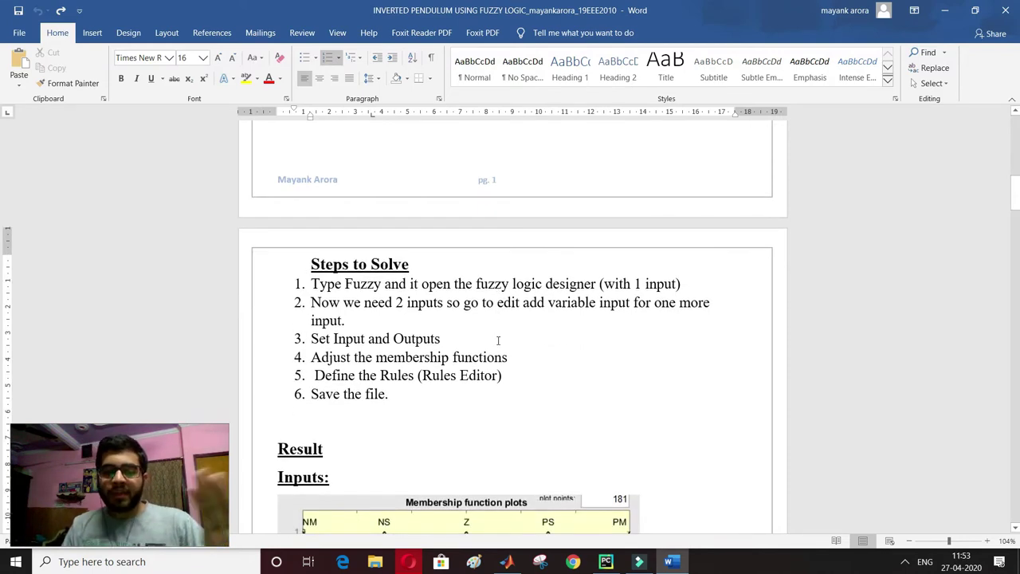
scroll(498, 341, "down", 1)
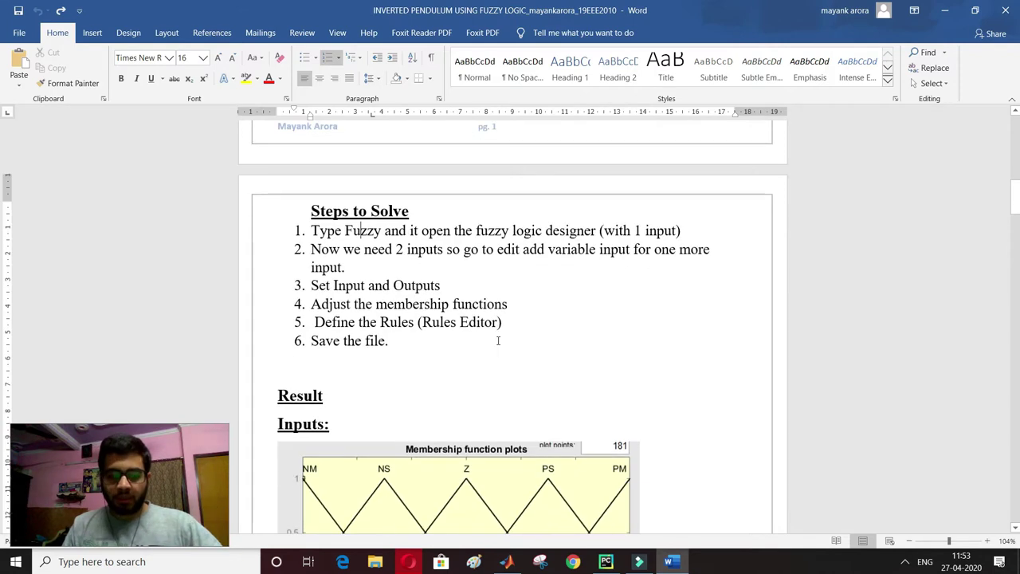
Examine the Result section's membership function plots for both input variables and the output variable current, checking them against the rules table.
scroll(498, 341, "down", 4)
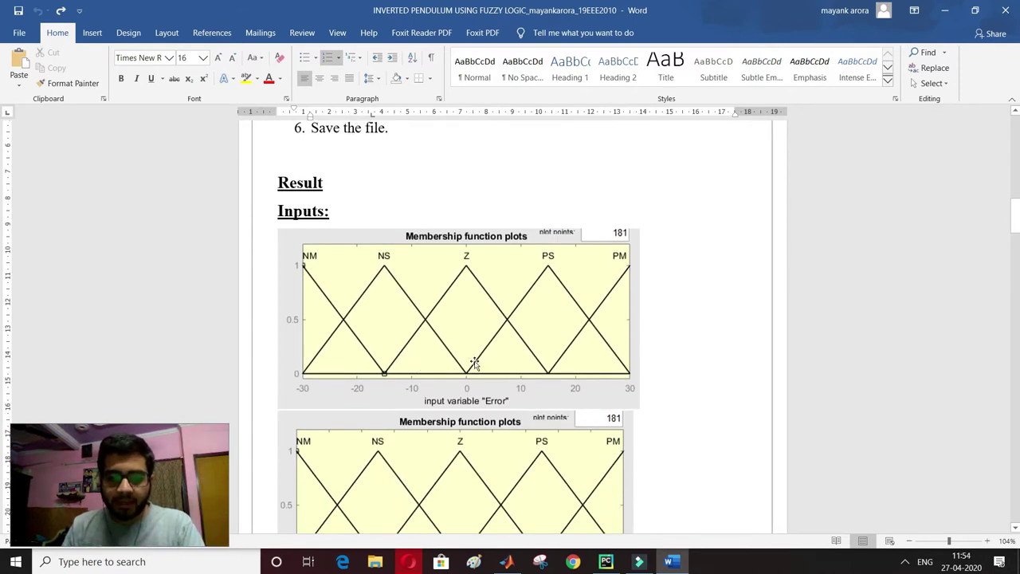
scroll(474, 363, "down", 1)
scroll(474, 363, "up", 13)
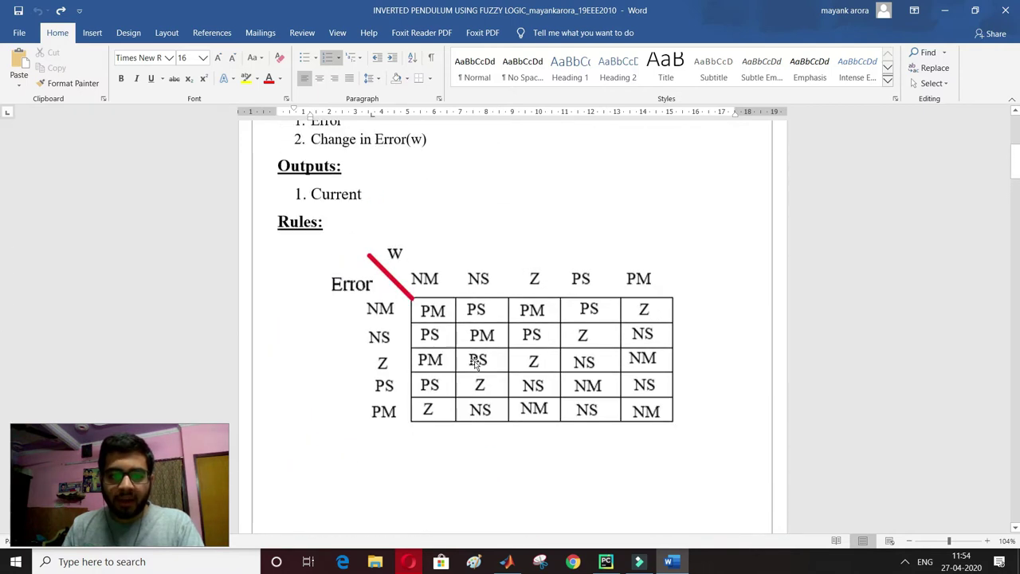
scroll(465, 336, "down", 13)
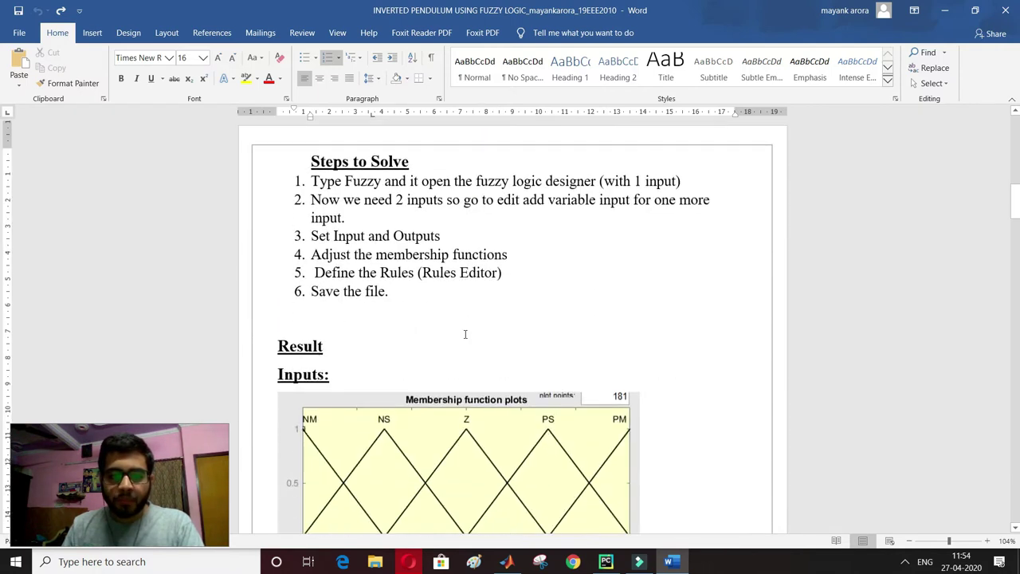
left_click(438, 239)
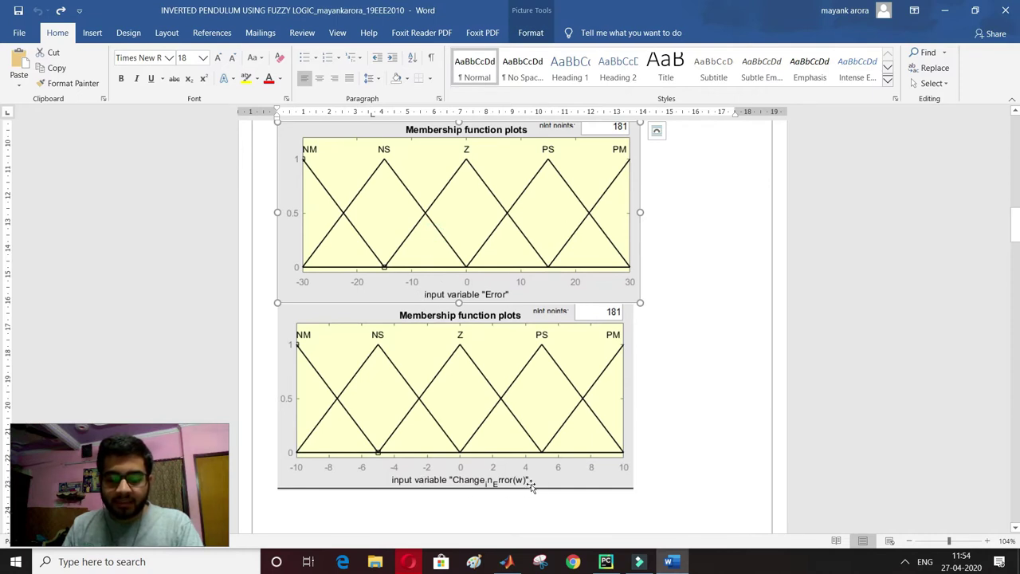
scroll(531, 483, "down", 5)
scroll(532, 485, "down", 5)
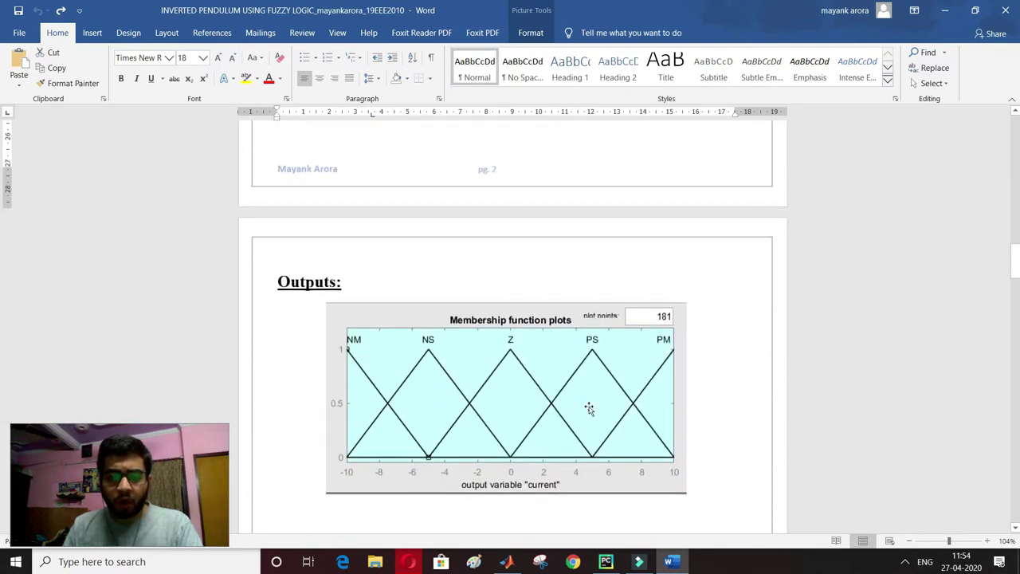
scroll(589, 409, "up", 4)
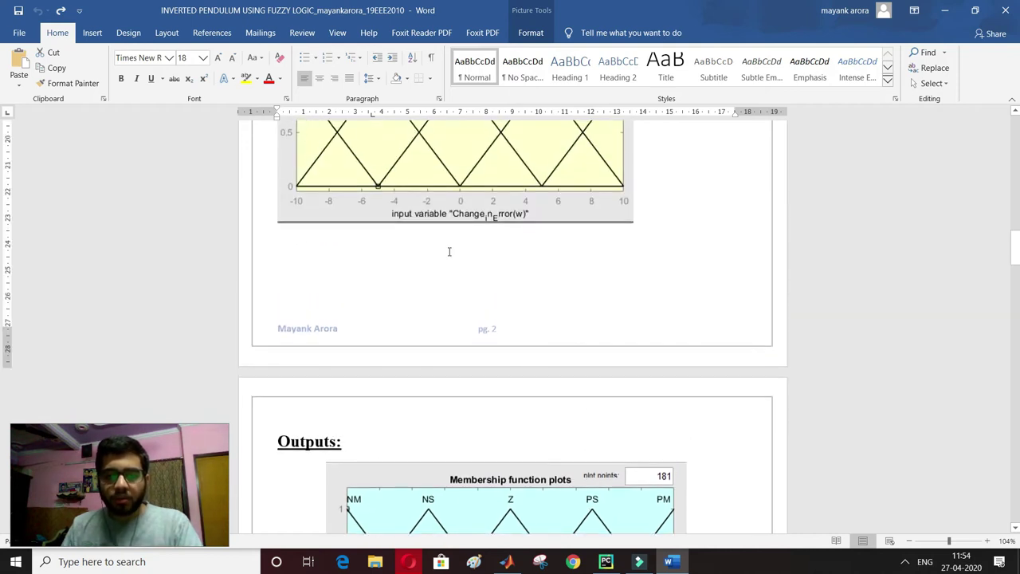
scroll(475, 283, "down", 1)
scroll(476, 285, "down", 3)
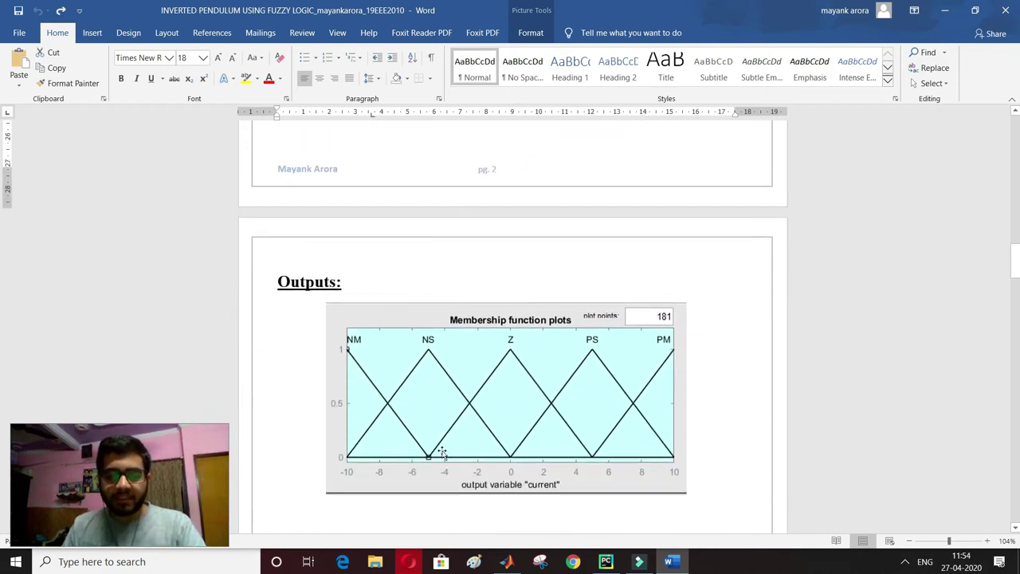
scroll(519, 475, "up", 3)
scroll(519, 476, "up", 6)
left_click(398, 217)
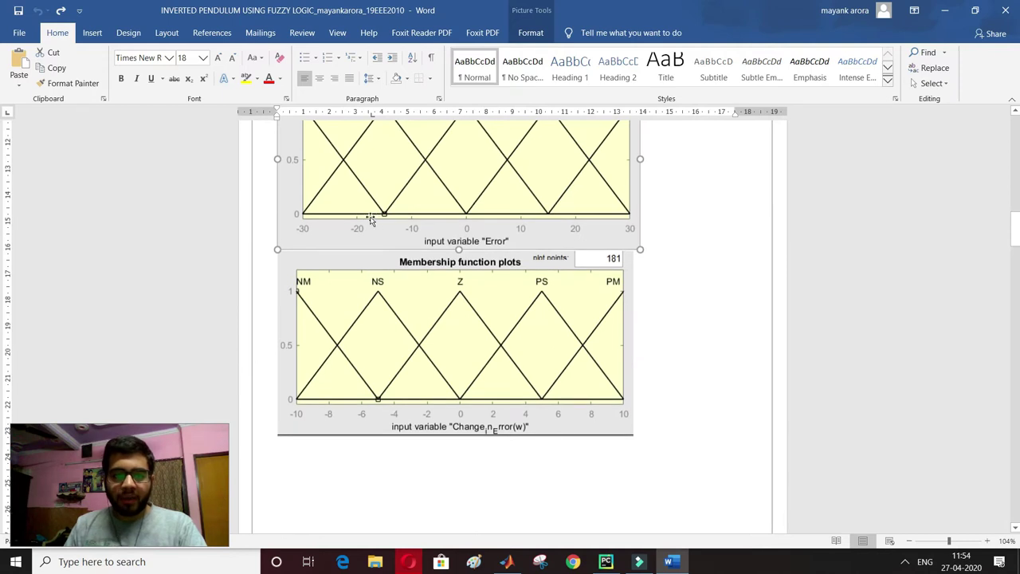
scroll(402, 239, "up", 1)
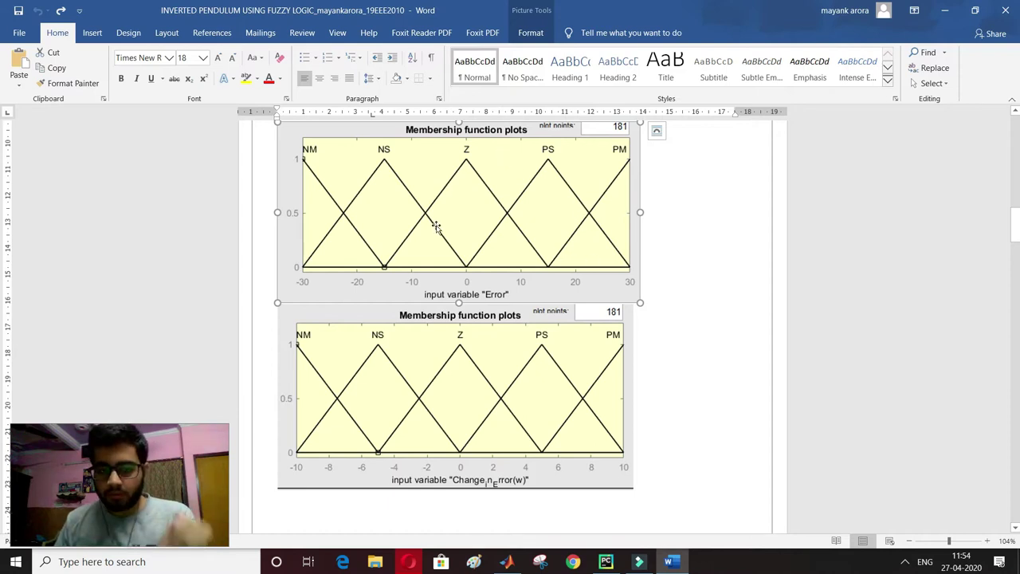
Look over the manual input update image and the 3D and 2D plot visualizations of the results.
scroll(479, 271, "down", 5)
scroll(518, 307, "down", 10)
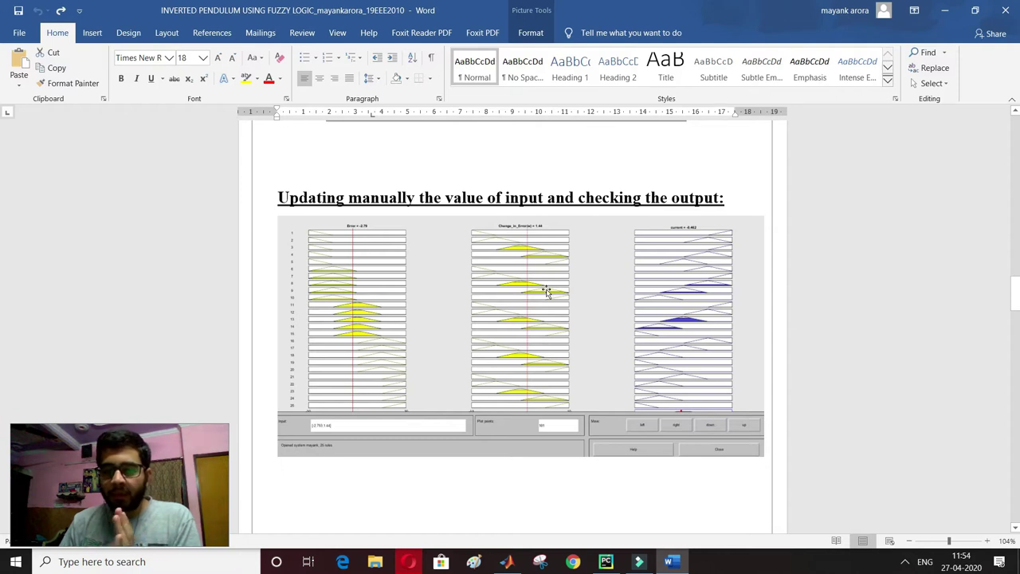
scroll(699, 271, "down", 3)
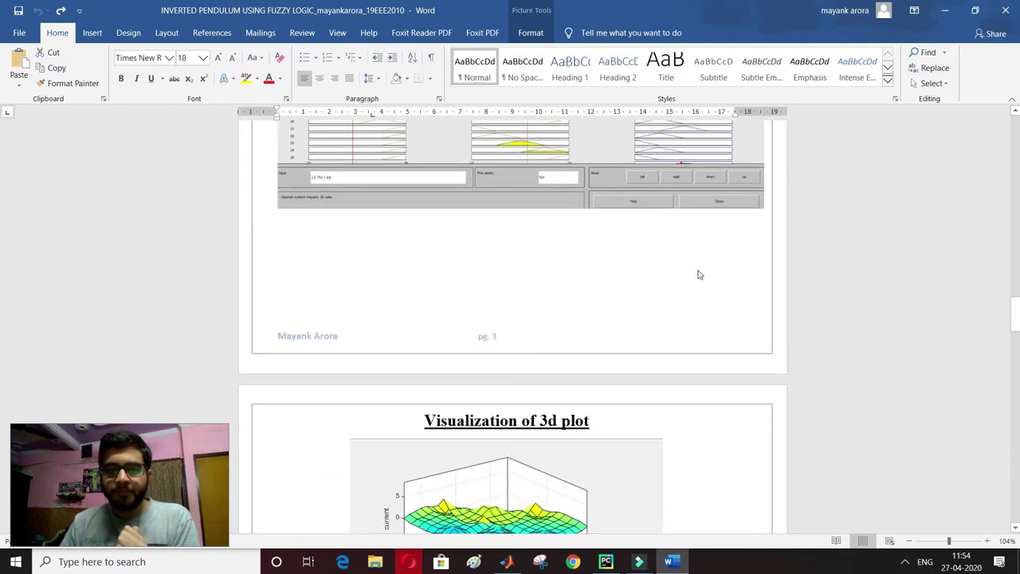
scroll(699, 271, "down", 2)
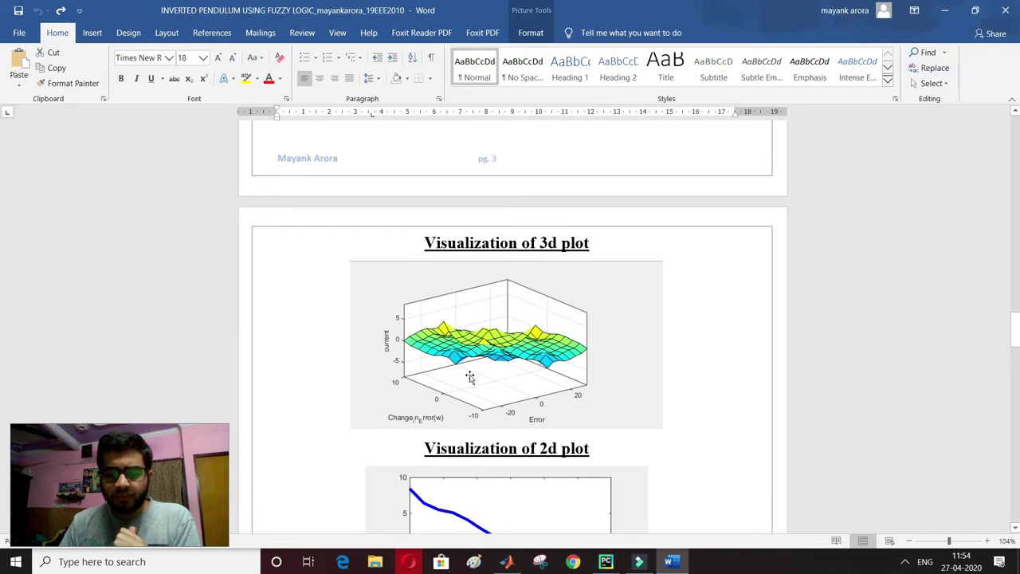
scroll(471, 377, "down", 2)
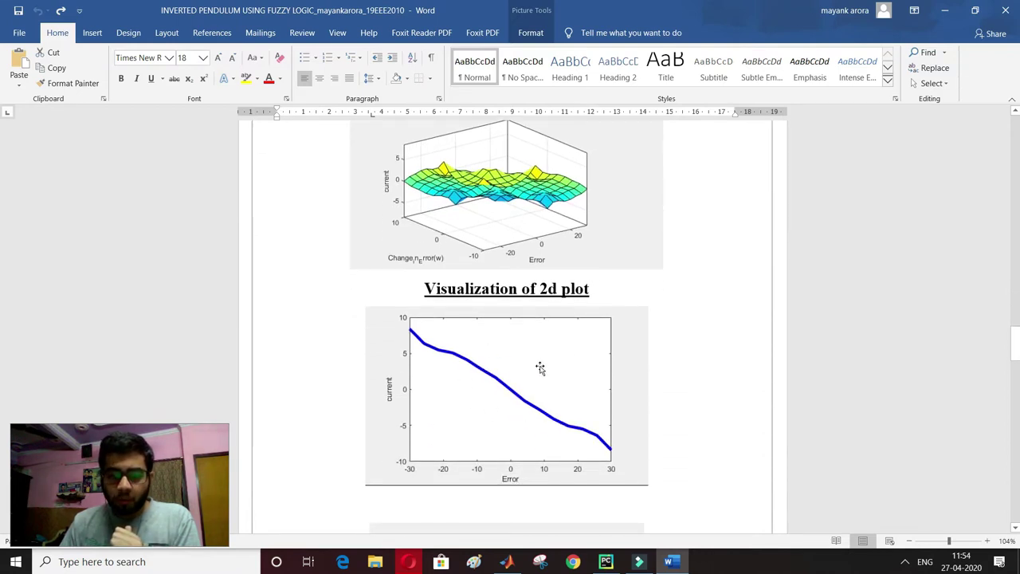
Read the [System] section of the editor window code under Final Result After Saving.
scroll(540, 367, "down", 10)
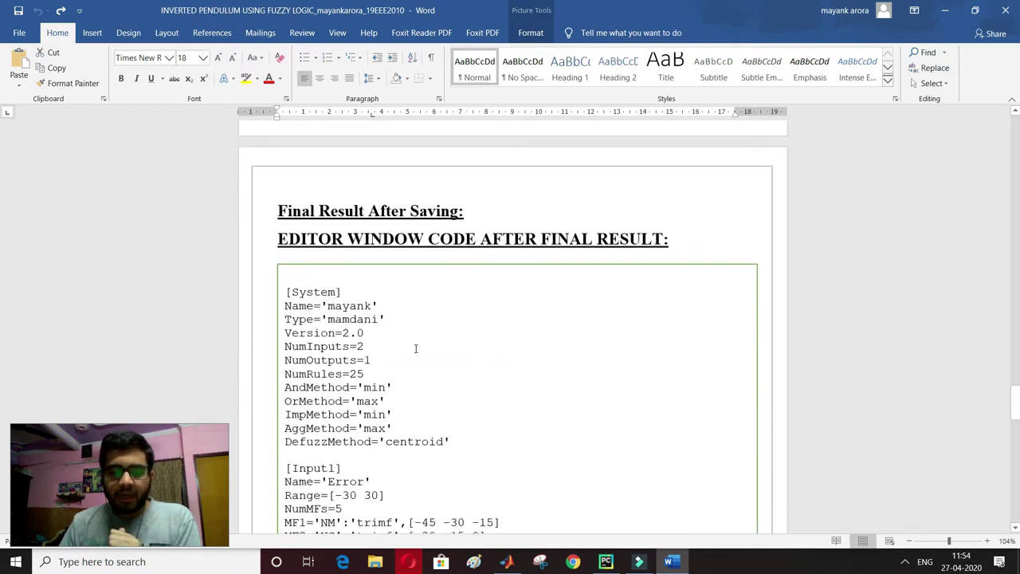
scroll(560, 428, "down", 1)
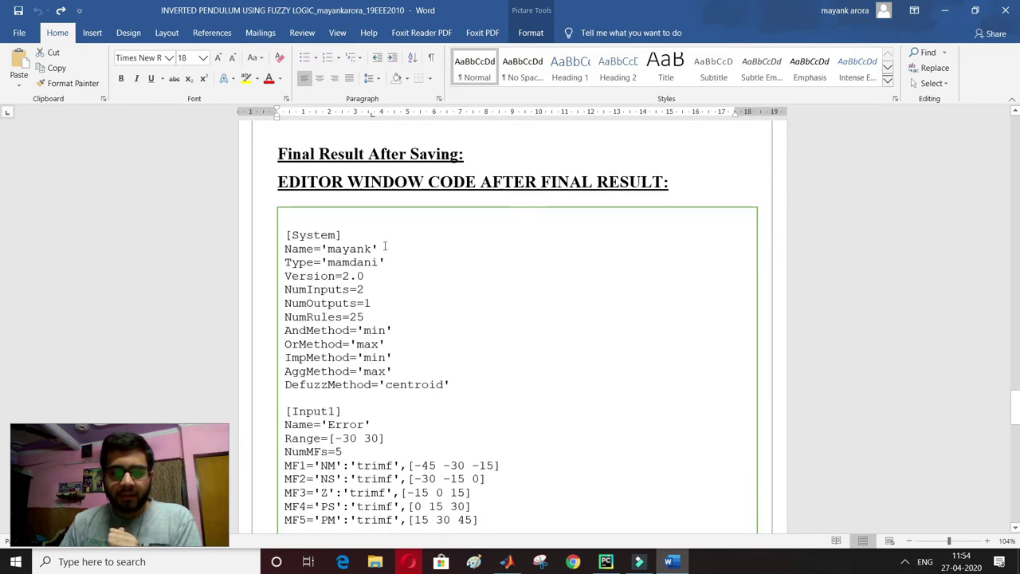
left_click(358, 248)
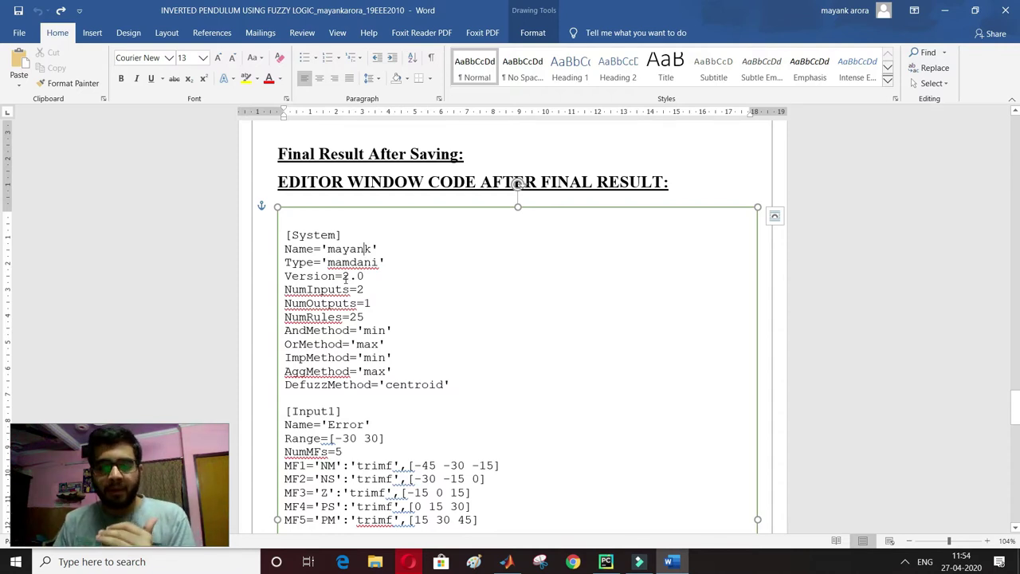
scroll(344, 276, "down", 3)
left_click_drag(285, 182, 370, 281)
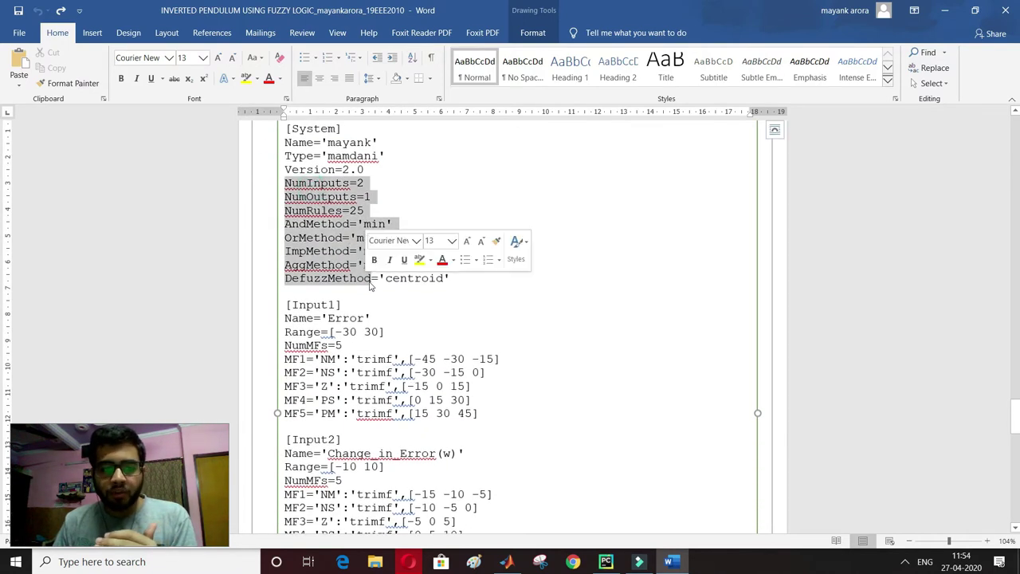
left_click(465, 259)
left_click(571, 198)
key("ctrl+z")
left_click(480, 322)
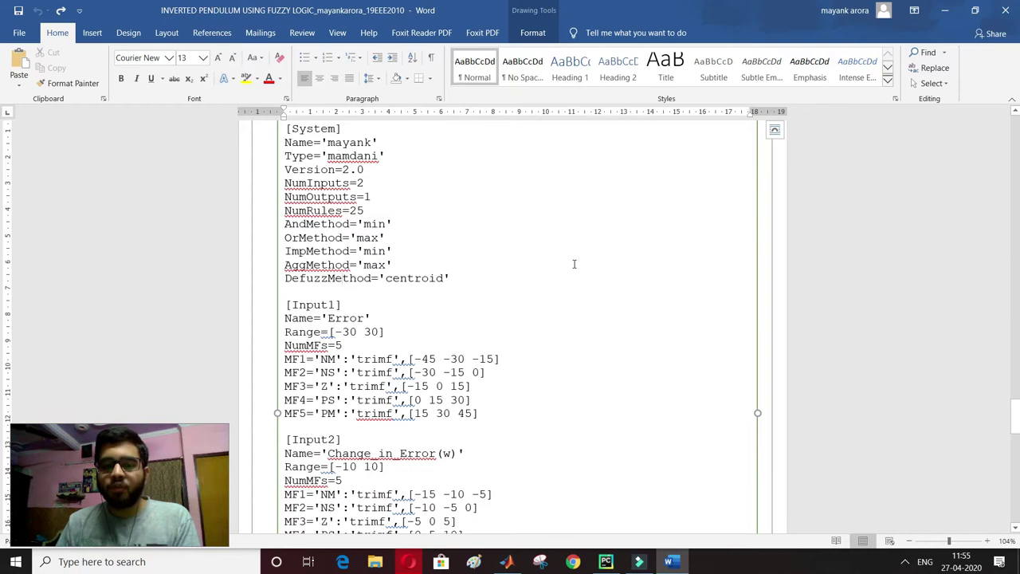
Read the input, output and [Rules] sections of the saved code and return to the document's output plots.
scroll(574, 264, "down", 5)
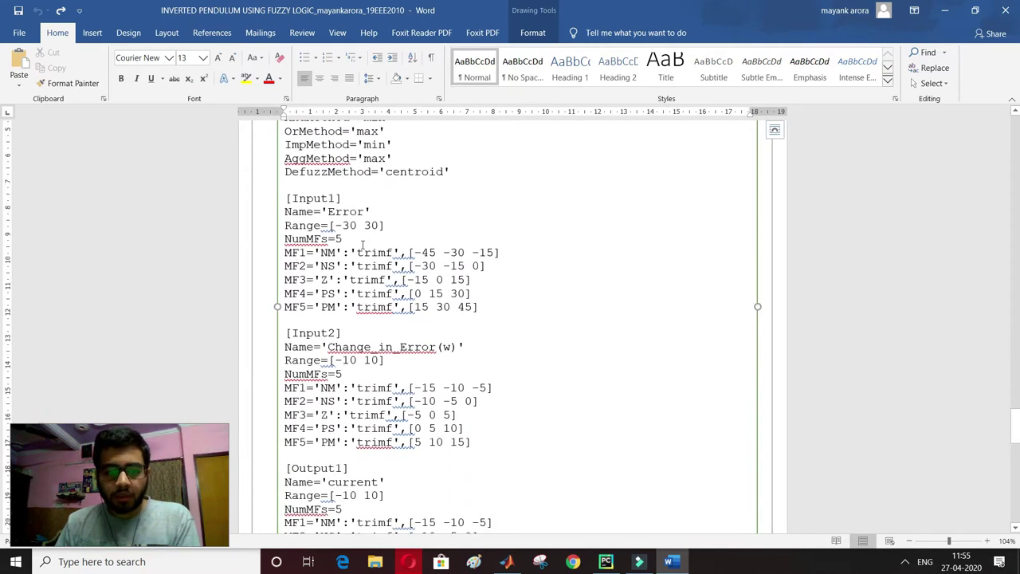
scroll(363, 245, "down", 11)
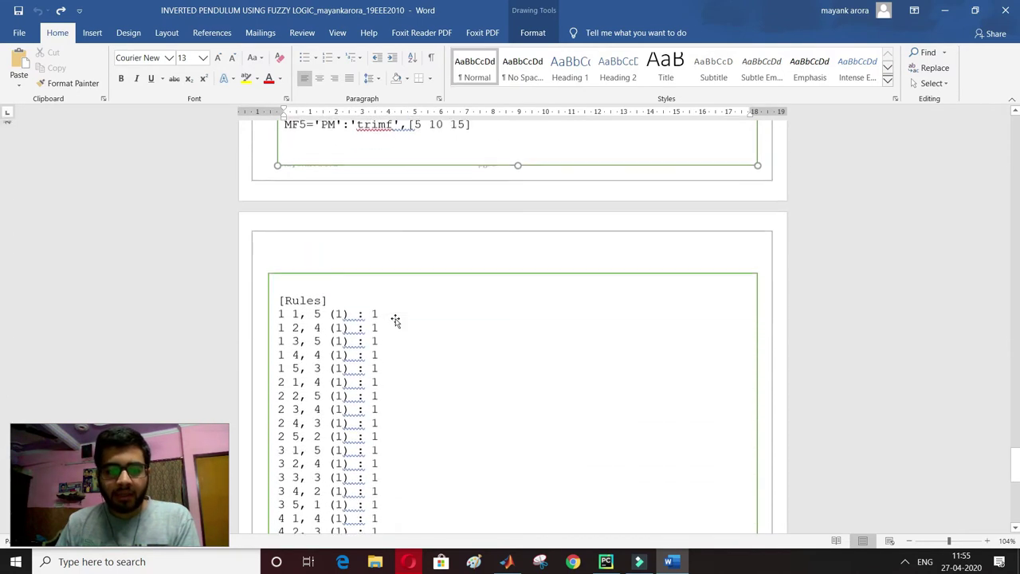
left_click_drag(280, 233, 421, 404)
scroll(501, 393, "up", 15)
scroll(502, 392, "up", 15)
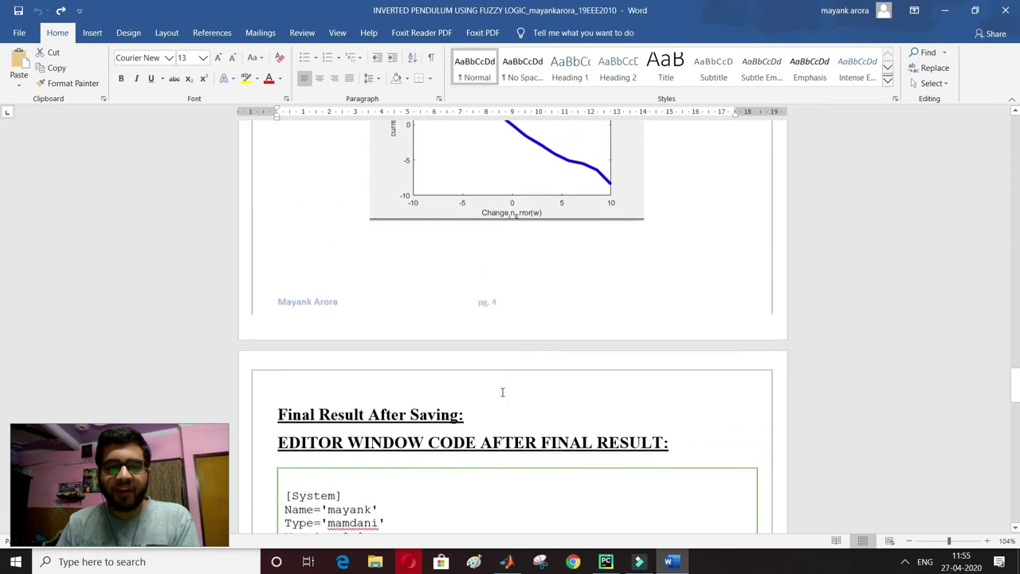
scroll(380, 232, "up", 15)
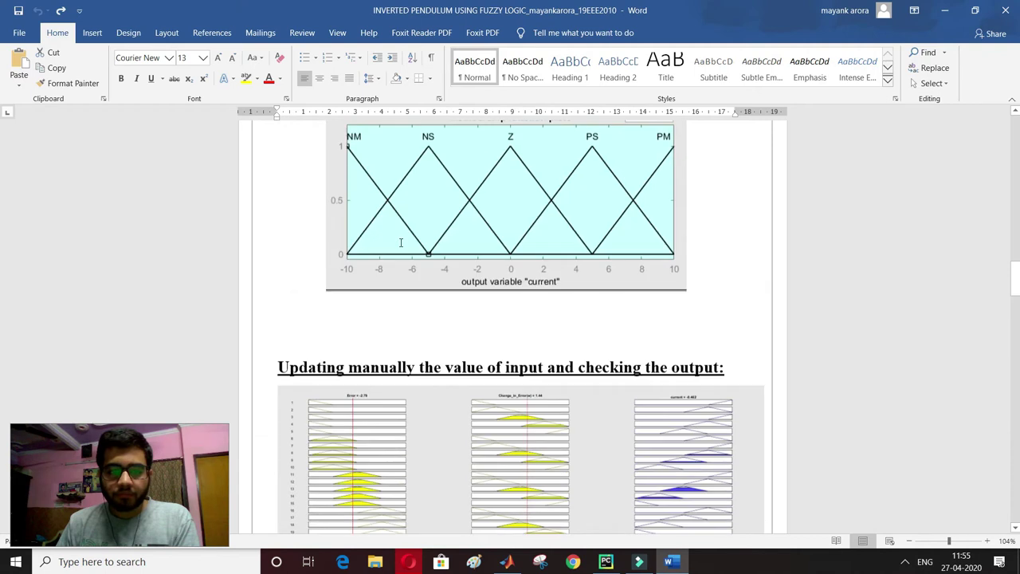
Switch from the report to MATLAB and open the Fuzzy Logic Designer with the fuzzy command.
scroll(390, 279, "up", 5)
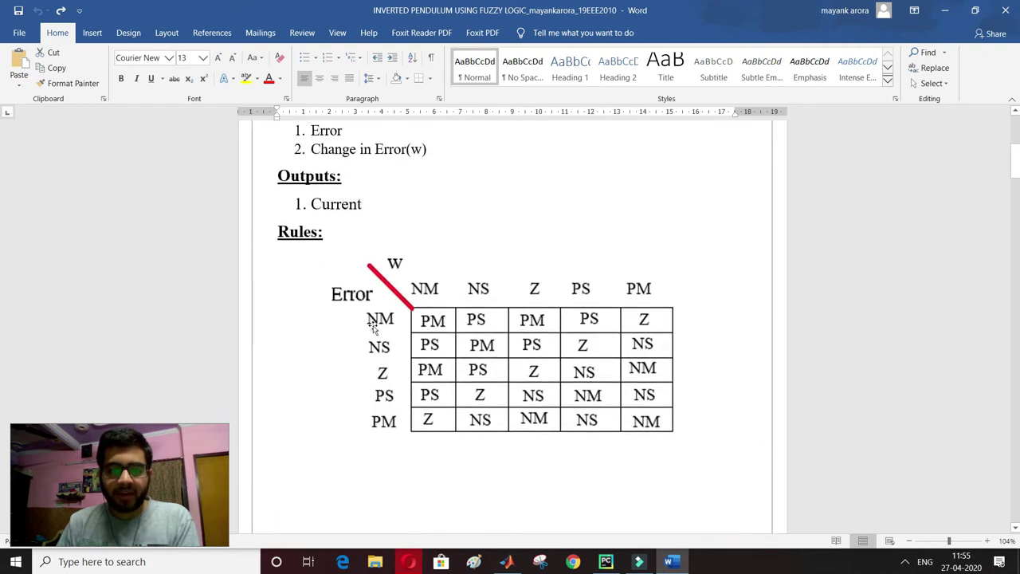
scroll(741, 461, "down", 10)
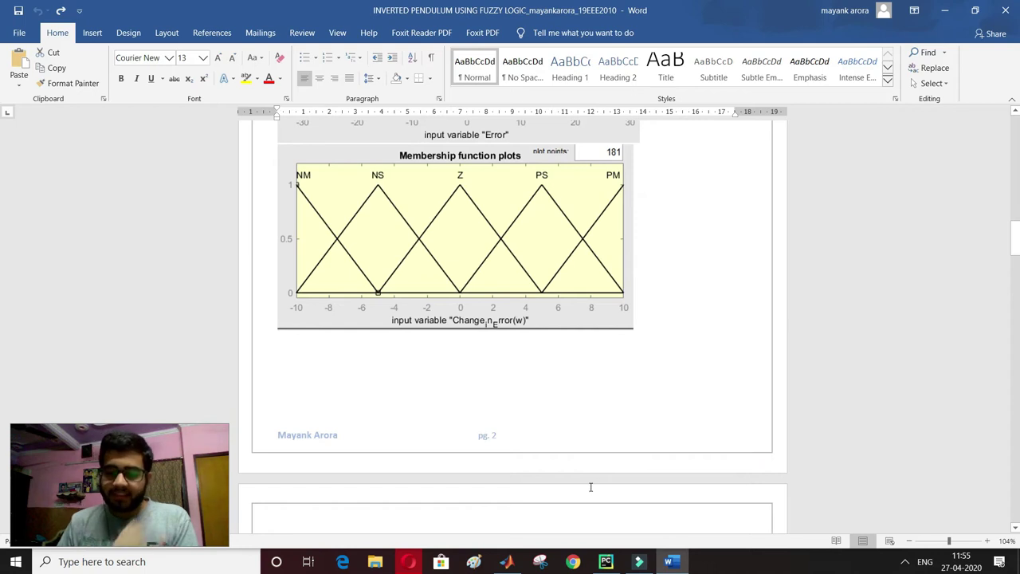
left_click(507, 561)
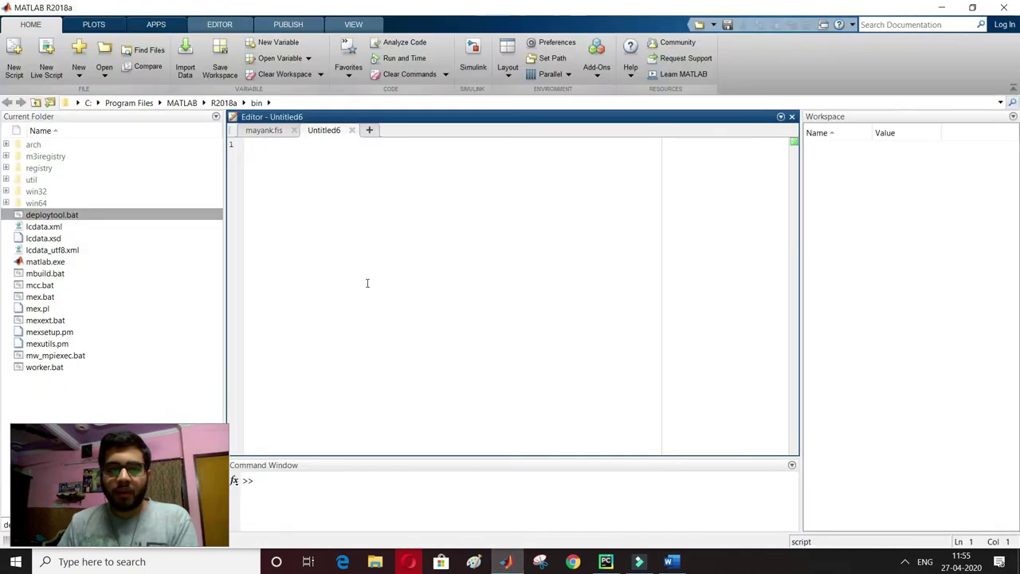
left_click(497, 485)
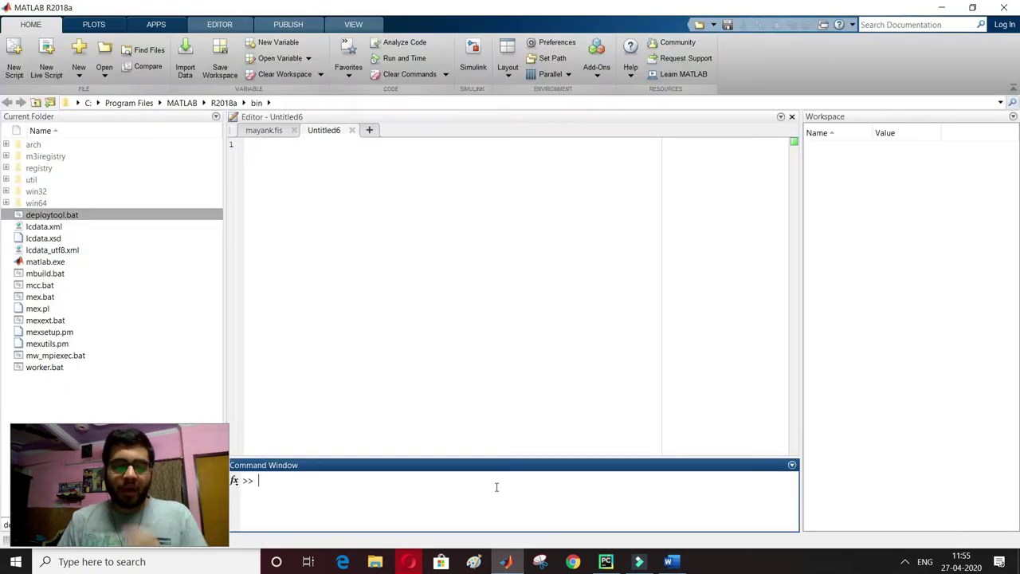
type("fuzzy")
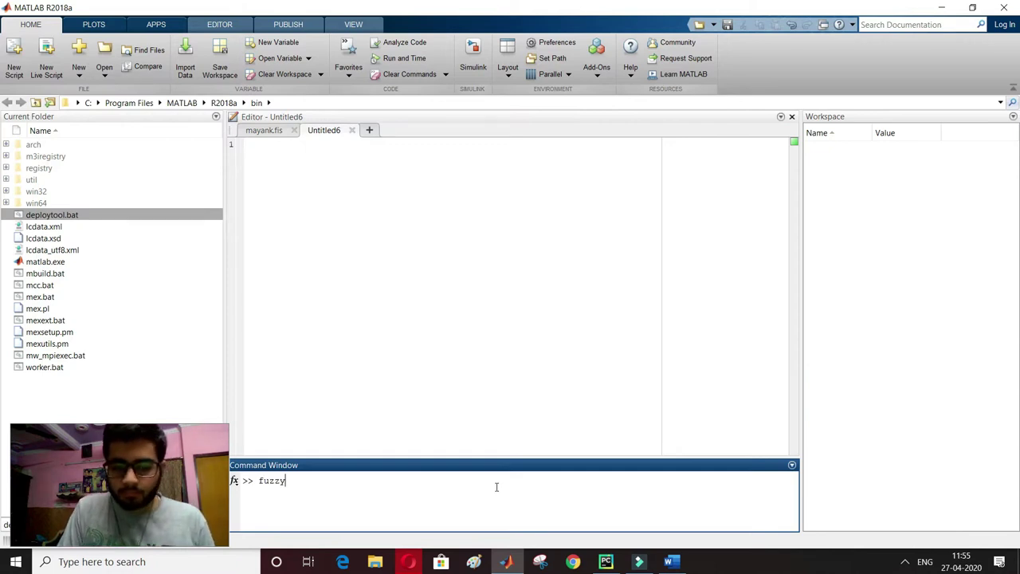
key("Return")
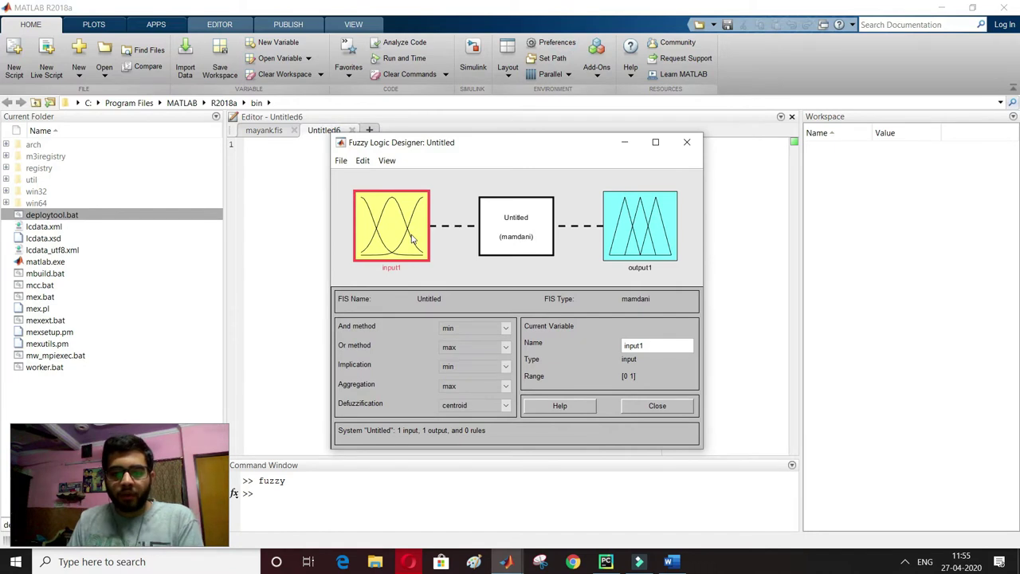
Switch to the Word report and review the Steps to Solve list and the Rules table.
left_click(670, 561)
scroll(538, 379, "up", 5)
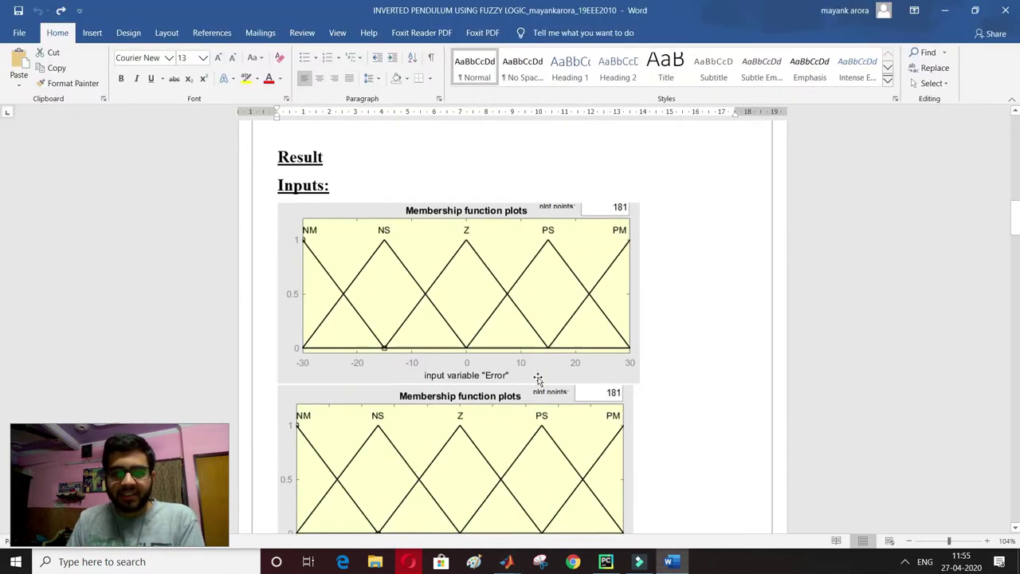
scroll(538, 380, "up", 6)
scroll(535, 367, "down", 2)
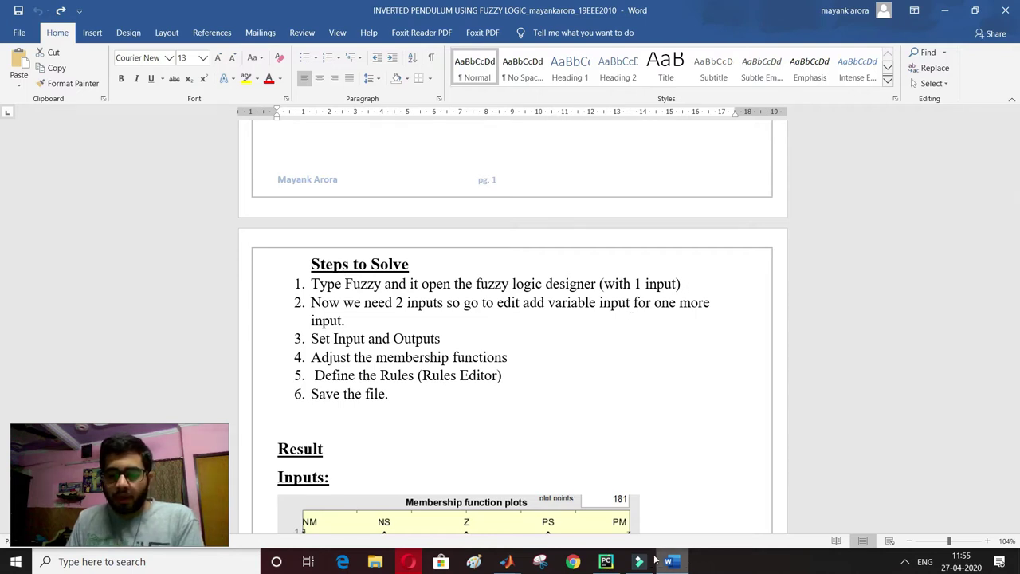
scroll(569, 336, "up", 5)
scroll(570, 336, "up", 1)
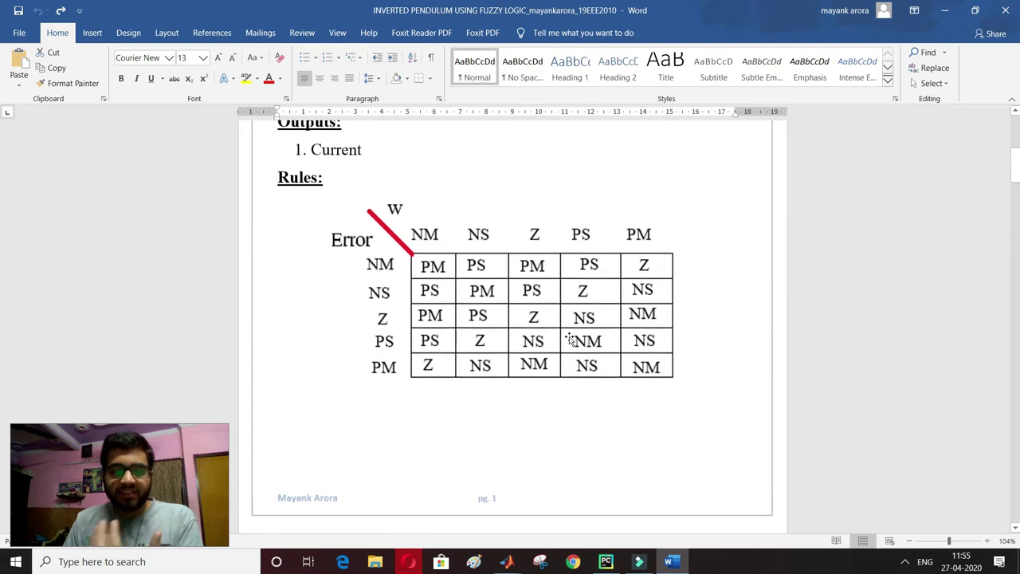
Return to the Fuzzy Logic Designer and add a second input variable to the untitled system.
mouse_move(507, 562)
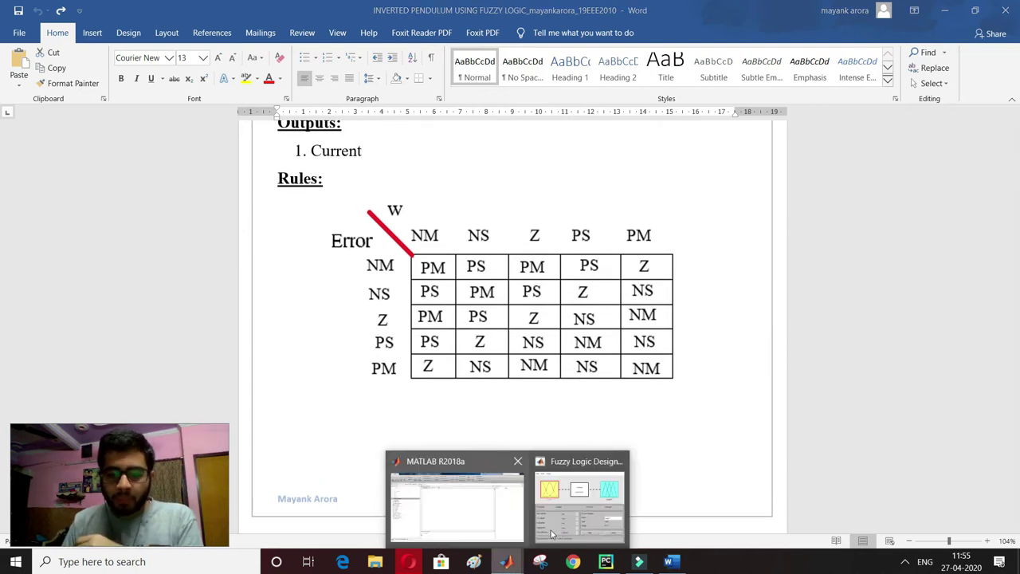
left_click(596, 501)
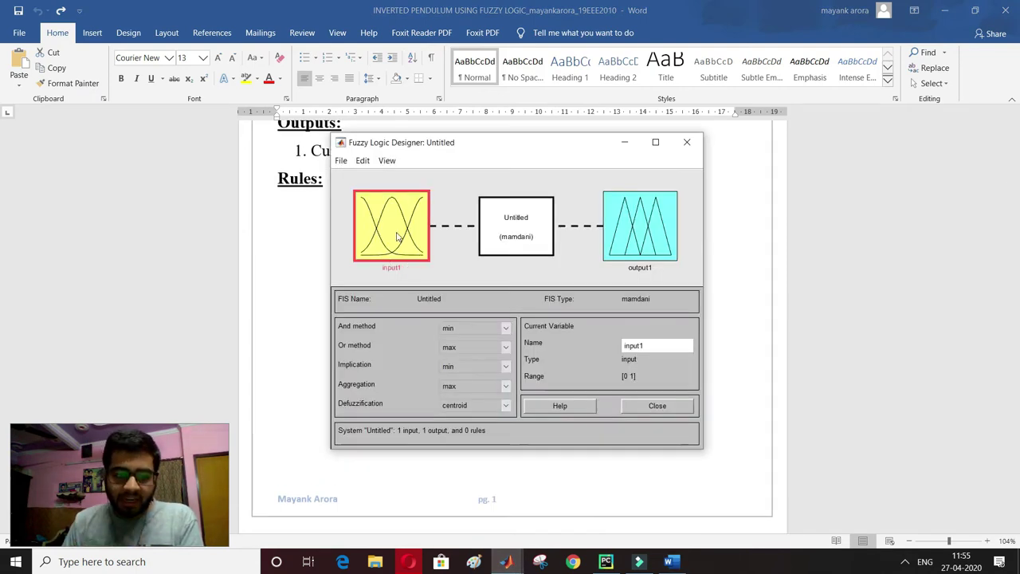
left_click(362, 160)
mouse_move(381, 192)
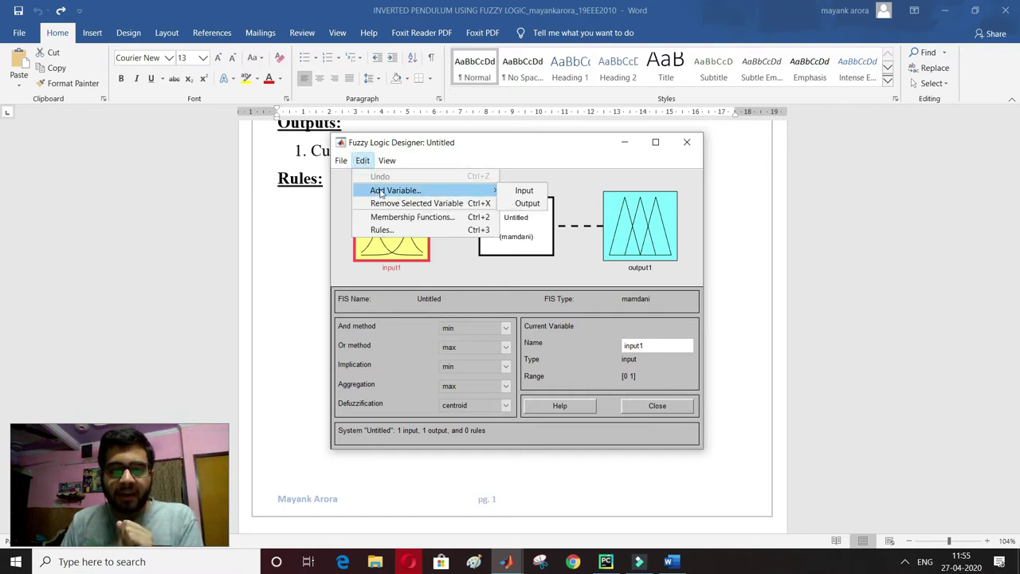
left_click(499, 196)
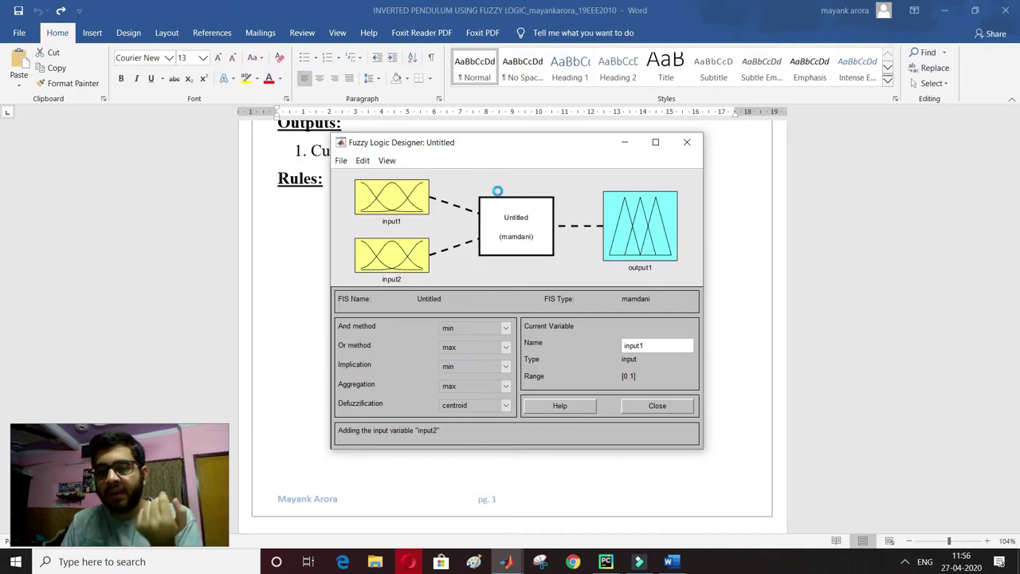
Rename the first input variable as error.
left_click(389, 204)
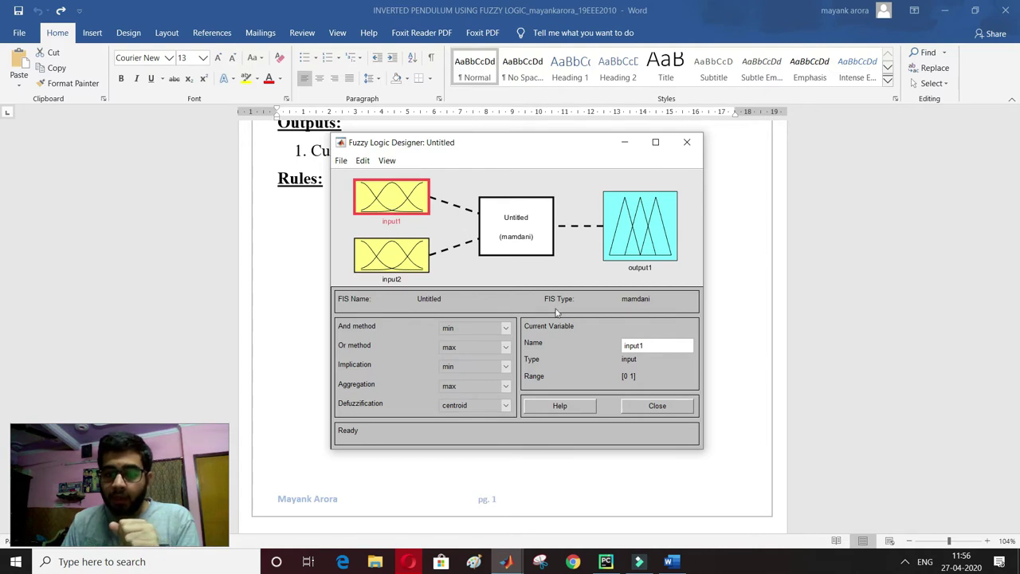
double_click(649, 345)
type("error")
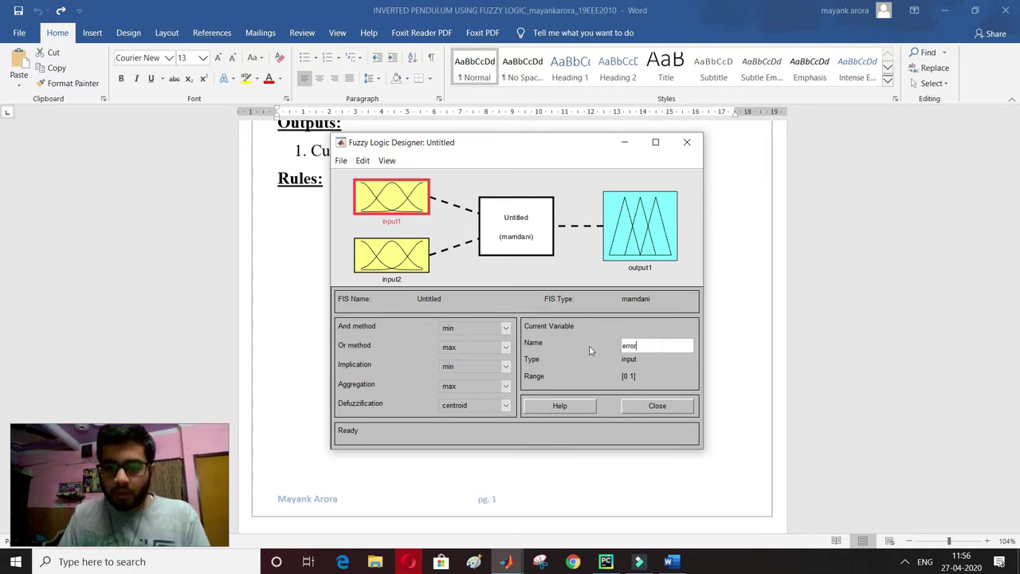
key("Return")
Rename the second input variable as change_in_error.
left_click(395, 269)
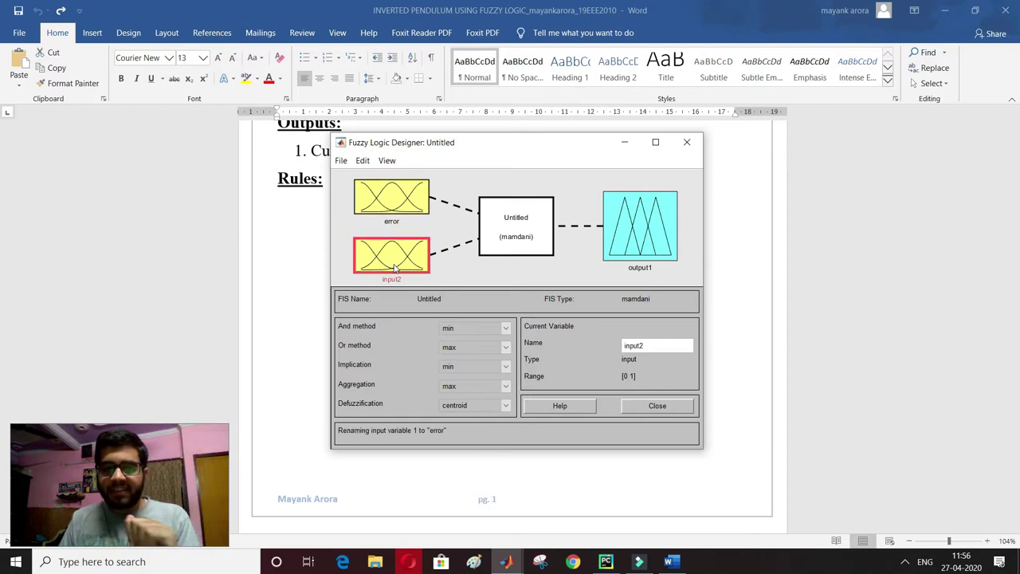
double_click(649, 345)
type("change_i")
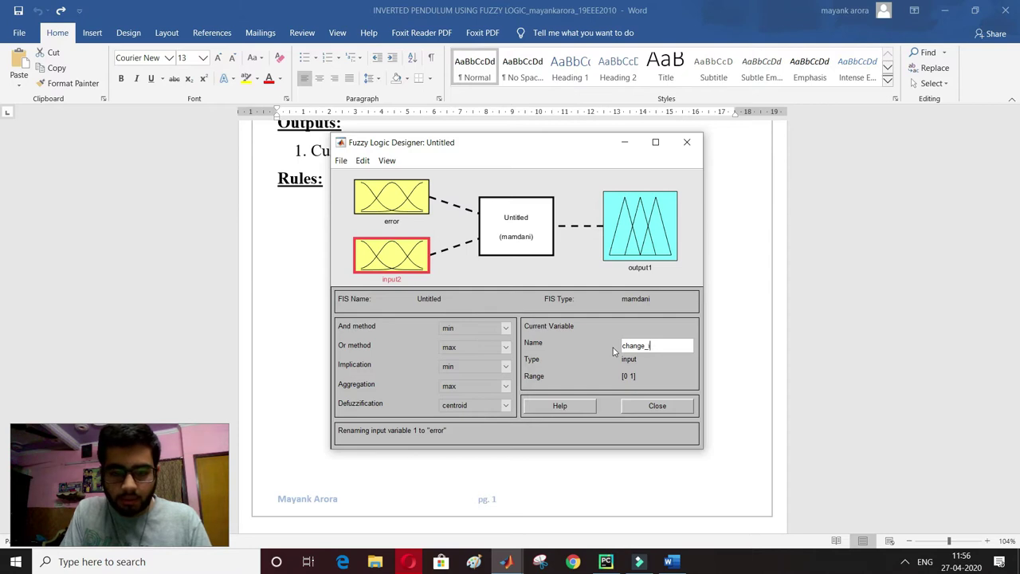
type("n_error")
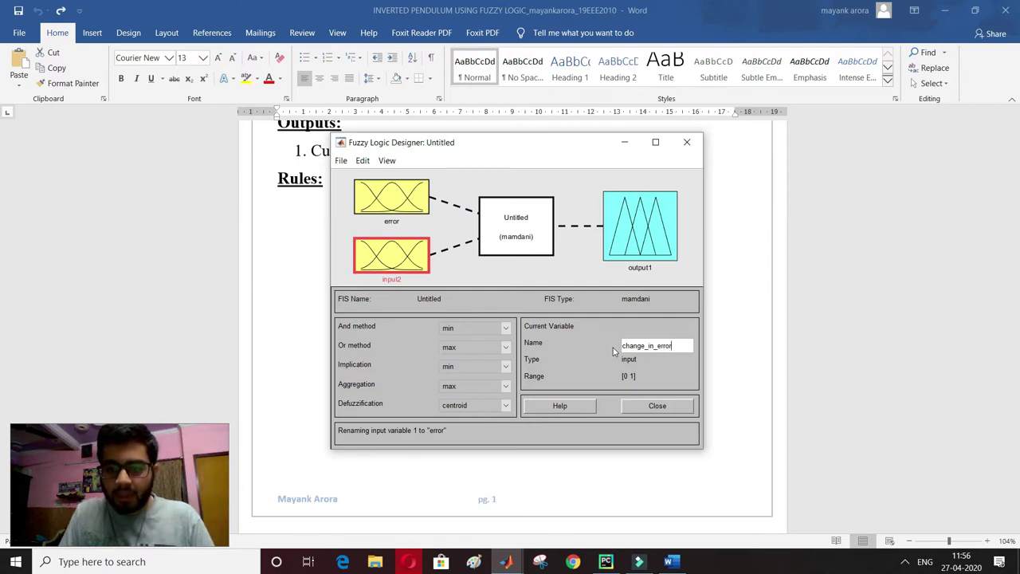
left_click(503, 268)
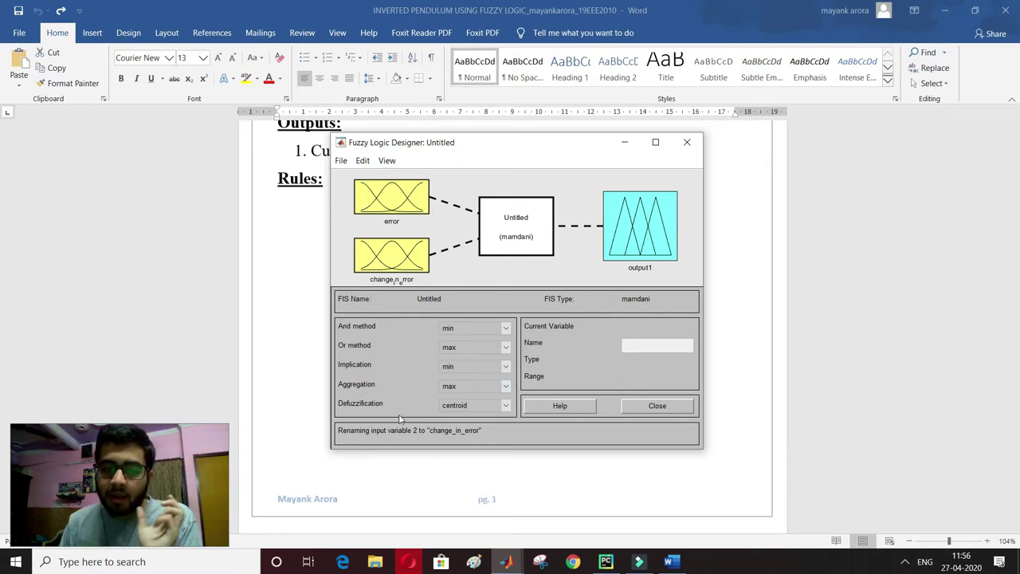
Check the available defuzzification methods, keep centroid, and open the Membership Function Editor for the error input.
left_click(481, 407)
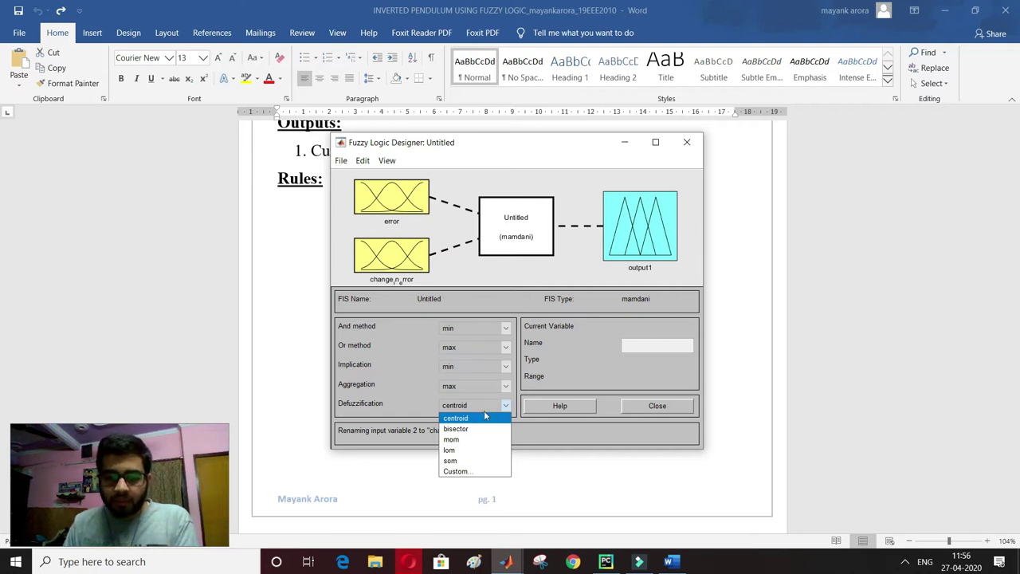
left_click(482, 408)
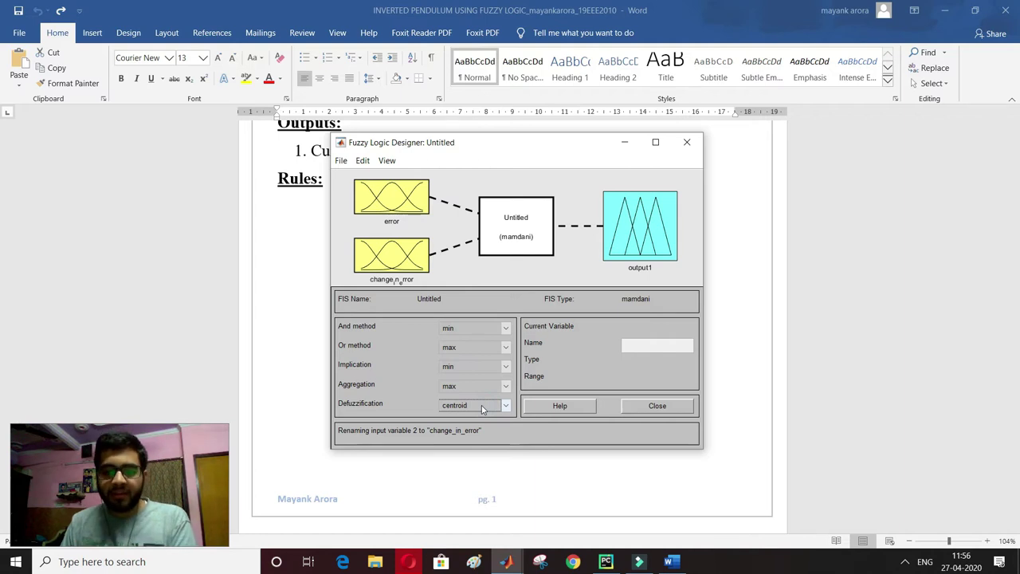
left_click(397, 197)
double_click(397, 197)
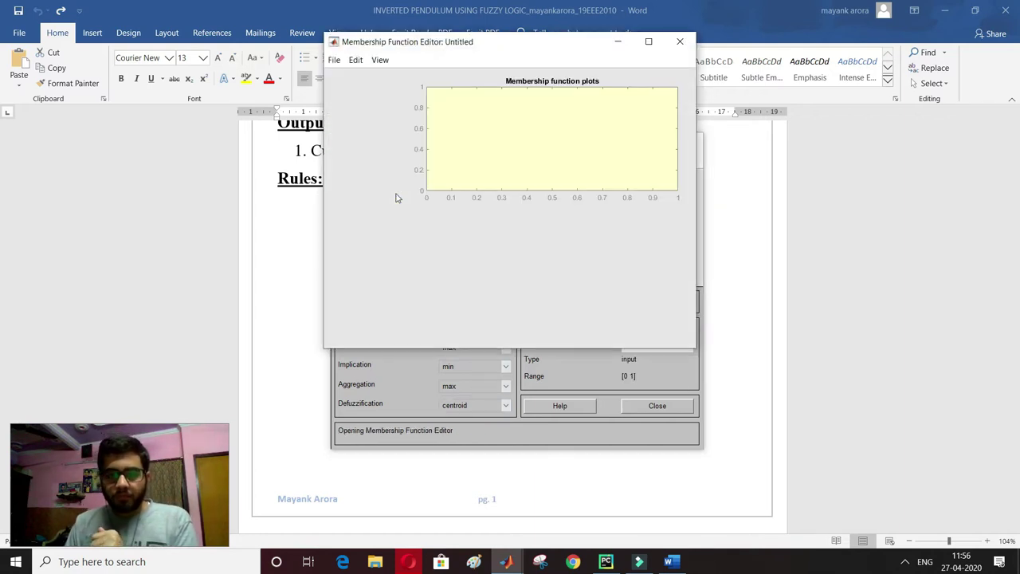
left_click_drag(503, 32, 508, 133)
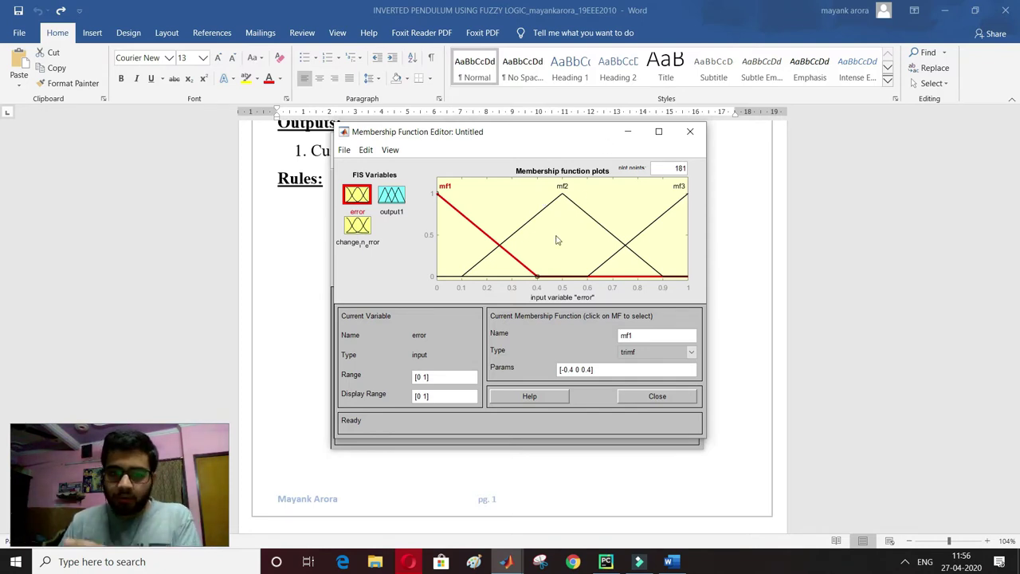
Replace all default membership functions of the error input with five trimf functions, checking the count against the report's Rules table.
left_click(367, 152)
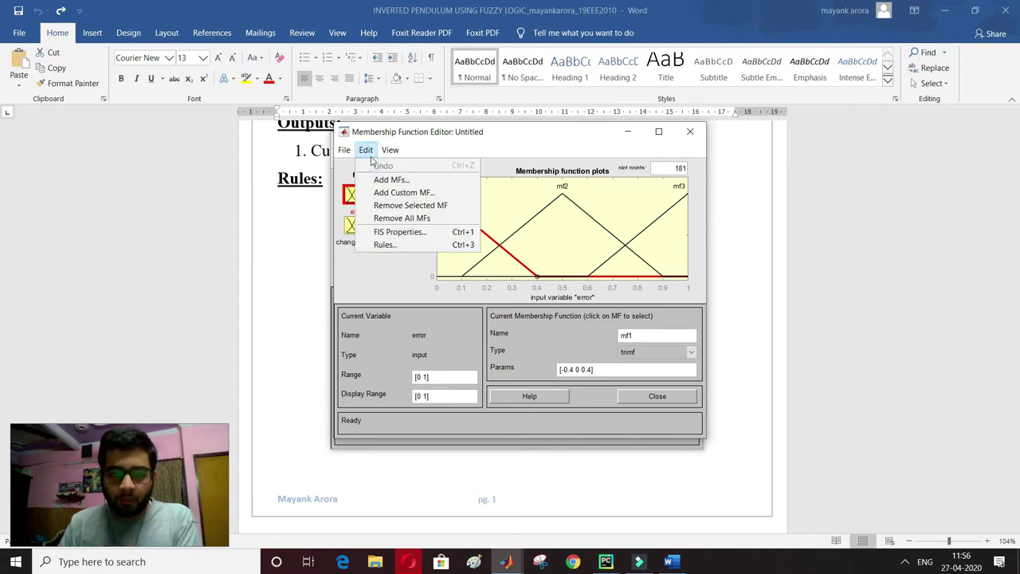
left_click(404, 217)
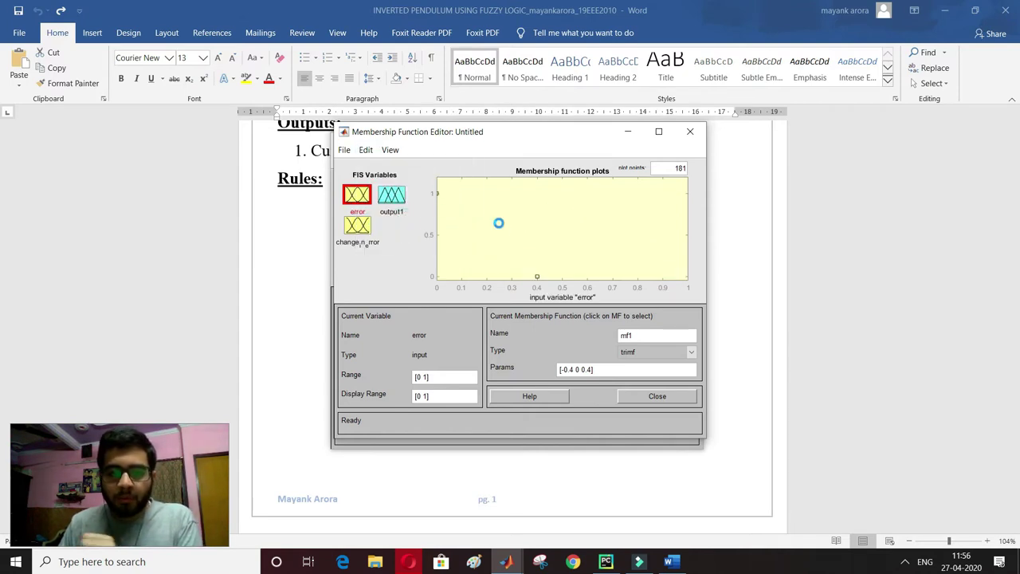
left_click(367, 152)
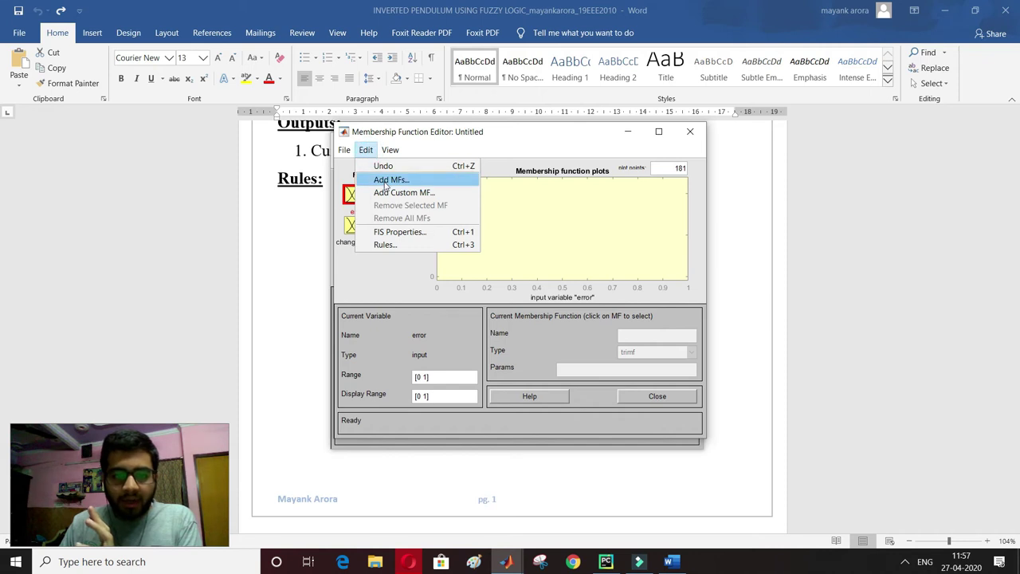
left_click(390, 176)
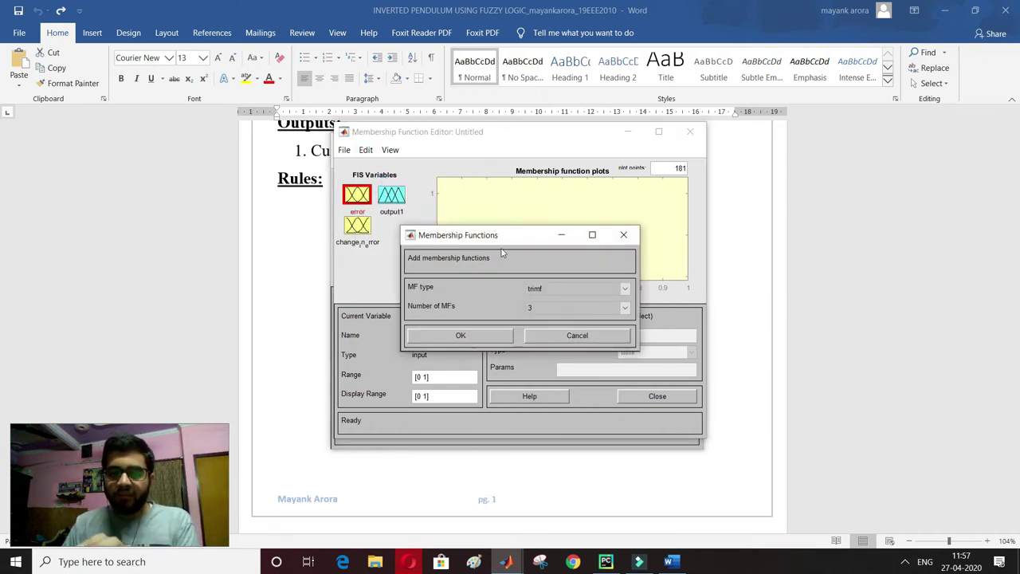
left_click(542, 307)
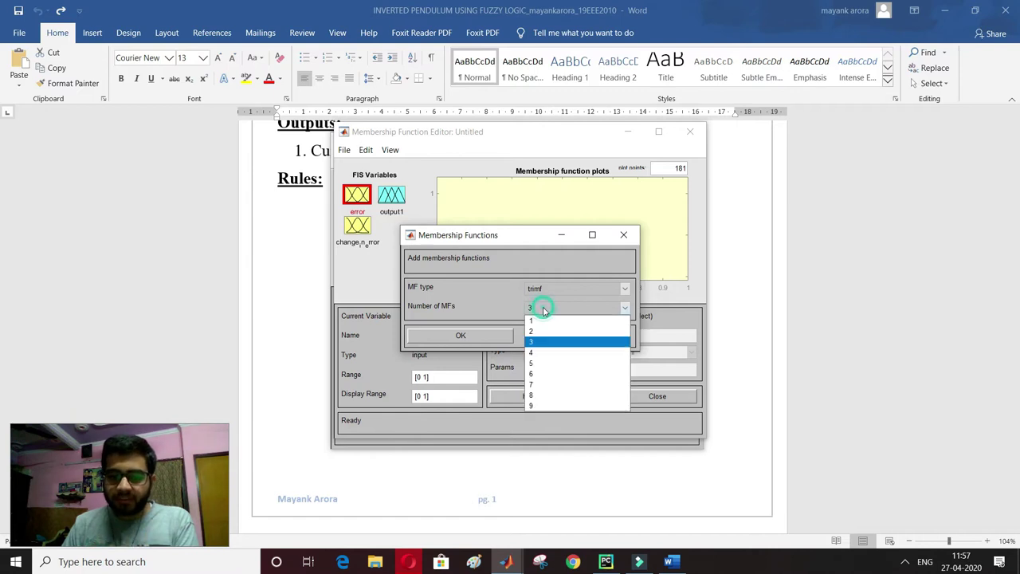
left_click(540, 364)
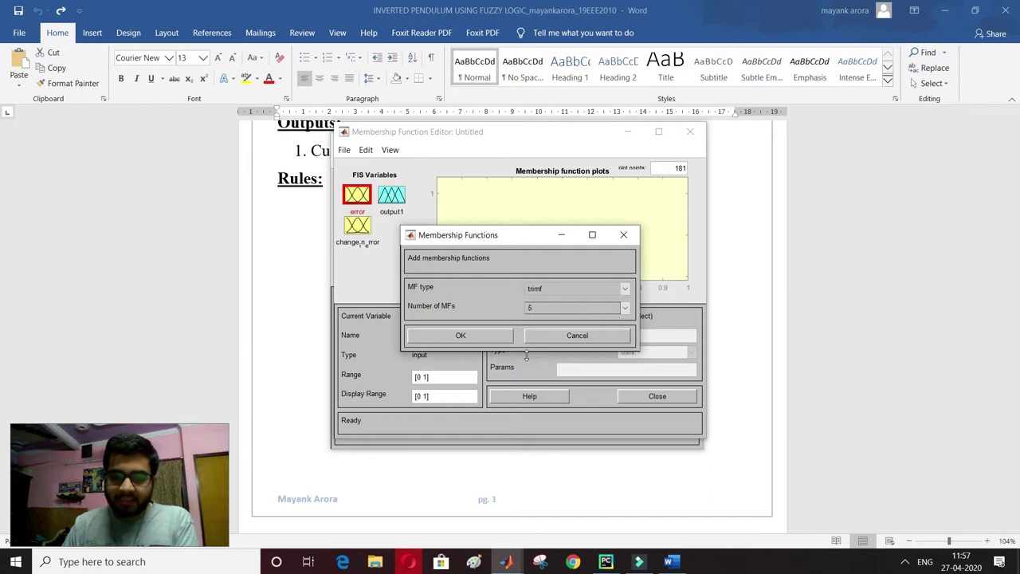
left_click(672, 561)
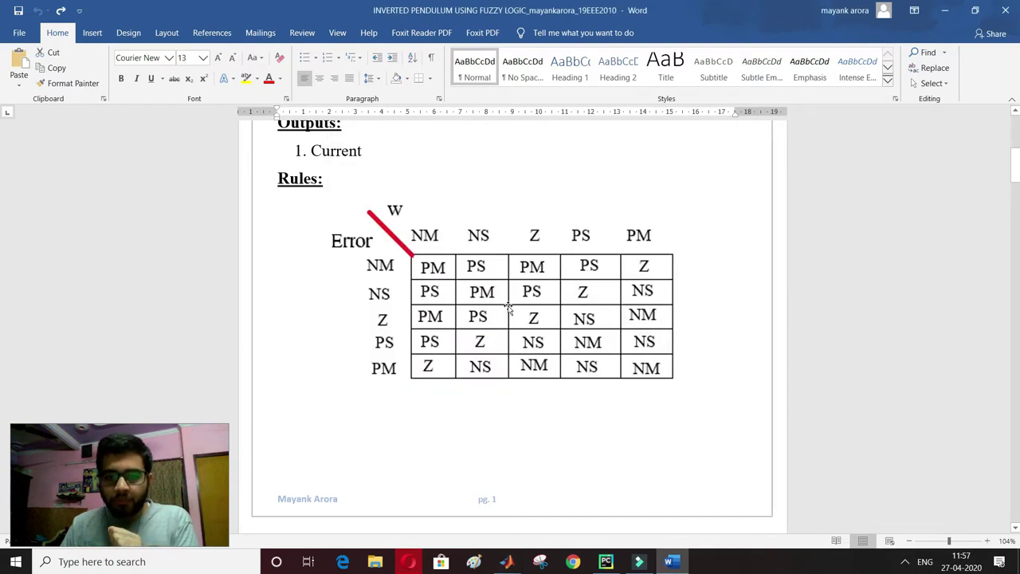
left_click(672, 562)
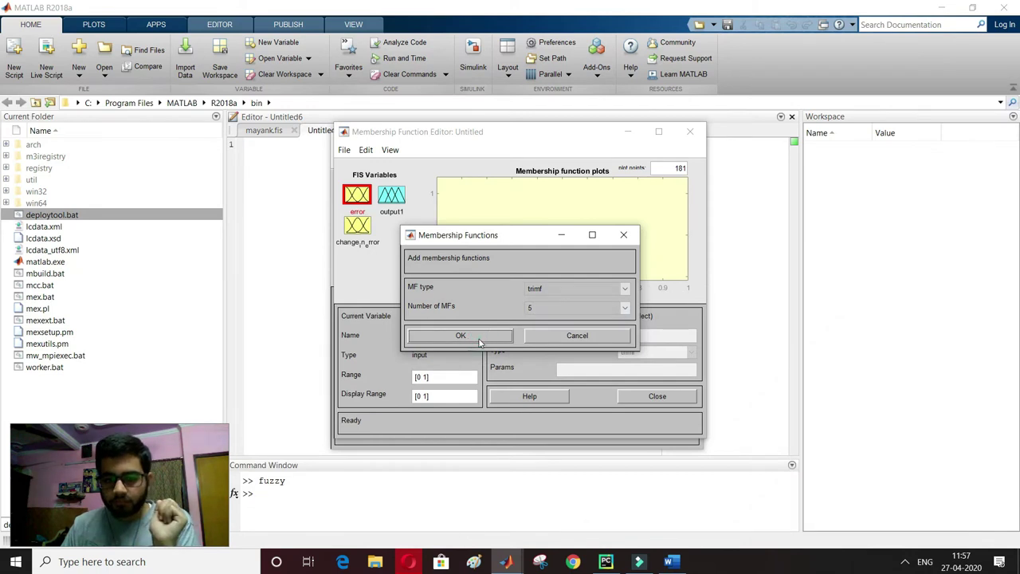
left_click(462, 335)
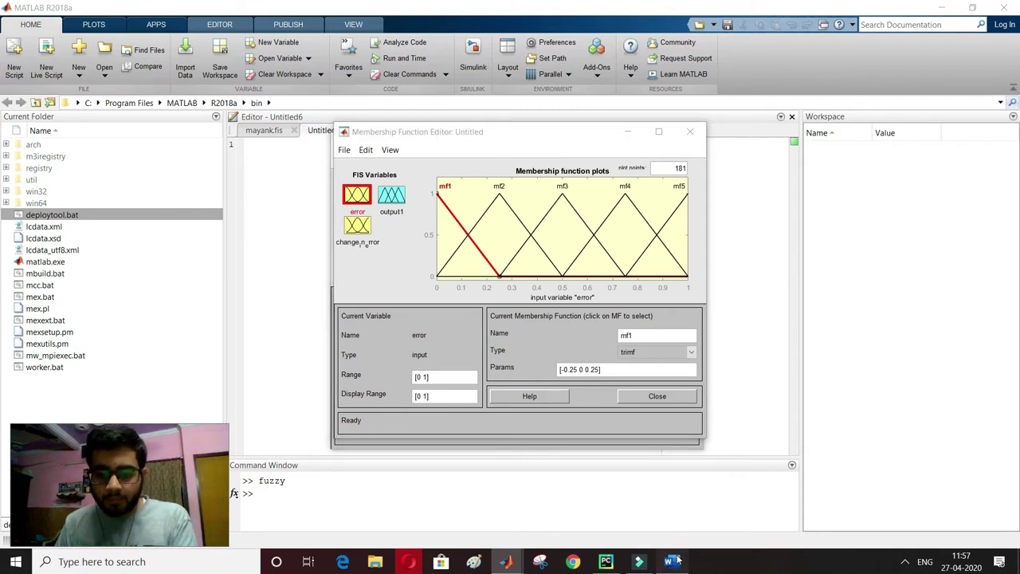
Check the labels in the report's Rules table and rename the error input's first two membership functions as NM and NS.
key("alt+Tab")
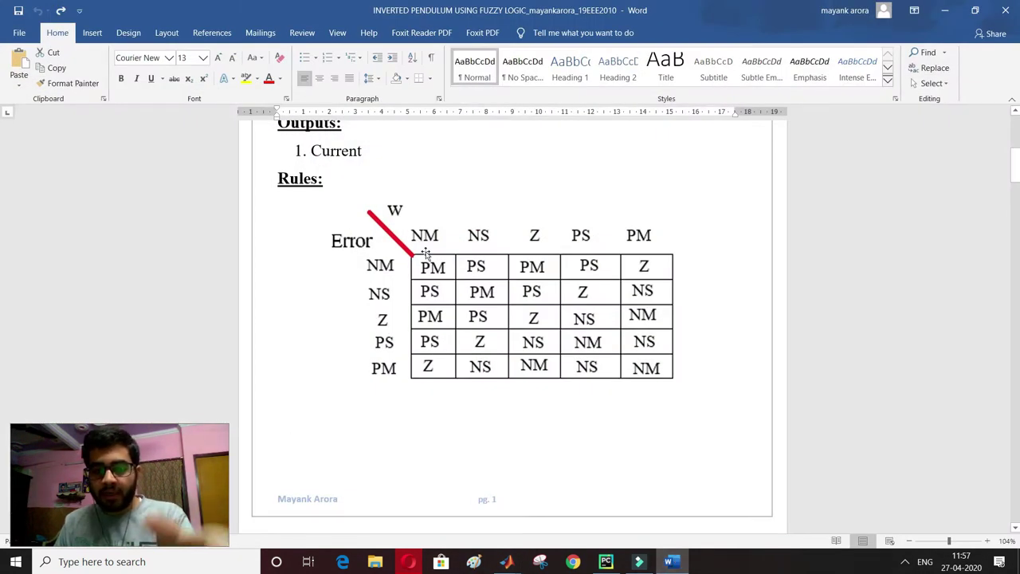
left_click(671, 558)
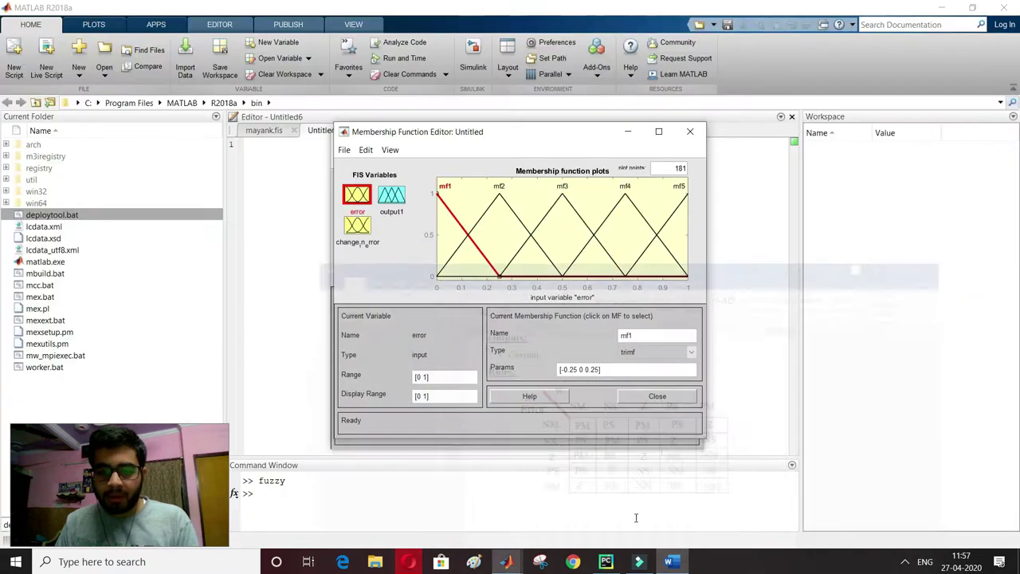
left_click(652, 338)
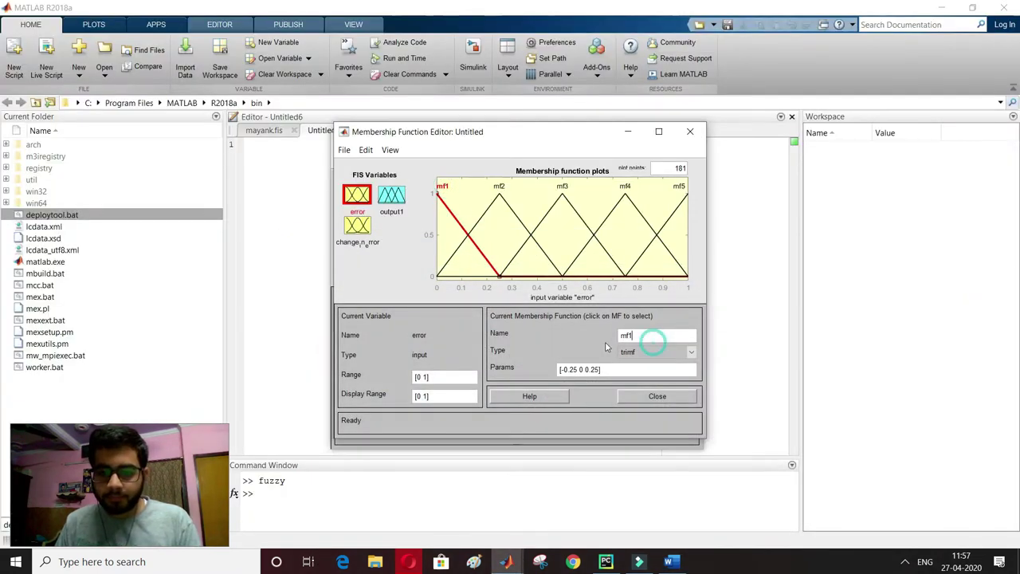
double_click(642, 336)
type("NM")
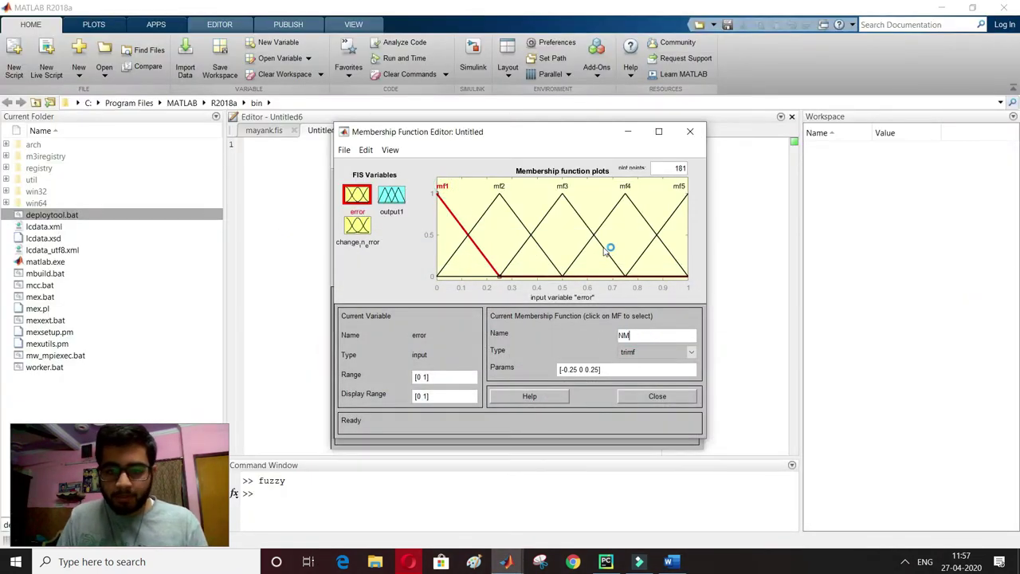
left_click(499, 187)
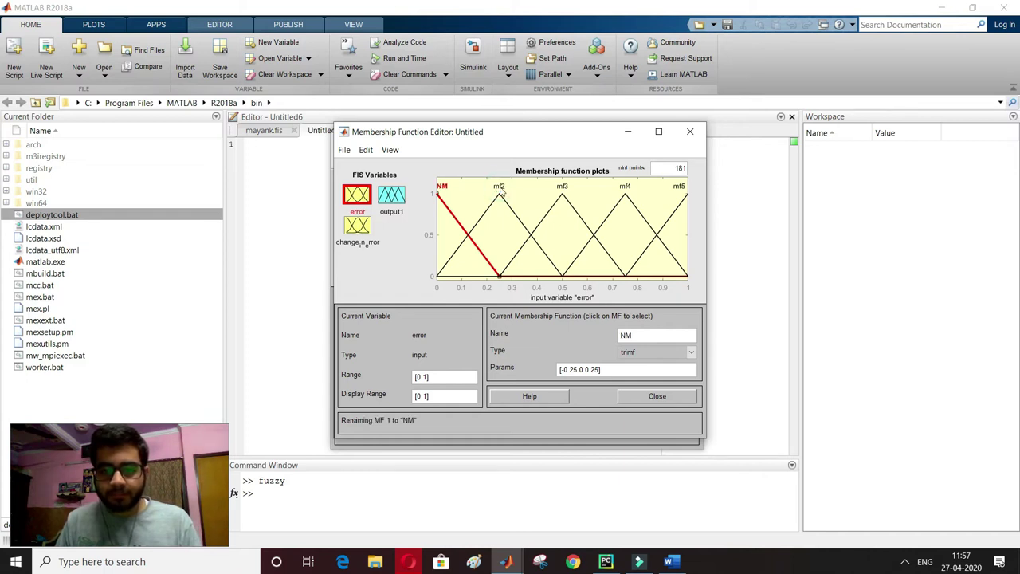
double_click(651, 341)
type("NS")
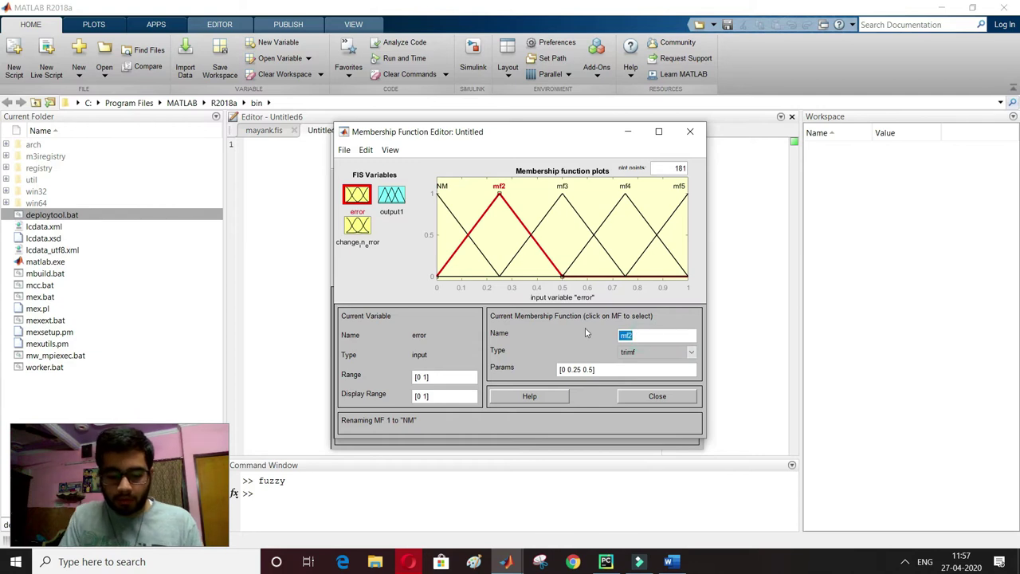
Rename the third, fourth and fifth membership functions of the error input as Z, PS and PM.
left_click(563, 188)
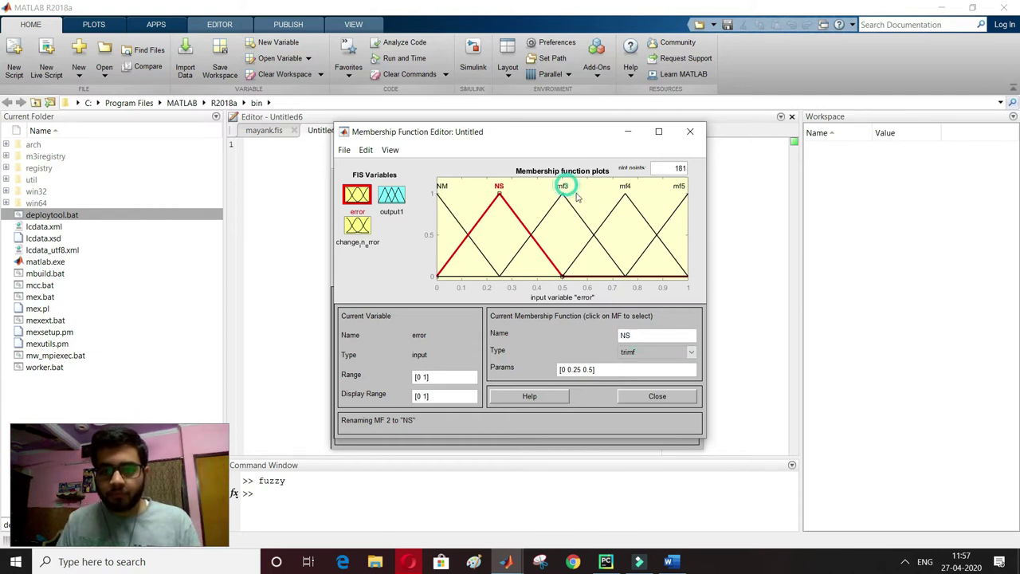
double_click(643, 338)
type("Z")
left_click(625, 190)
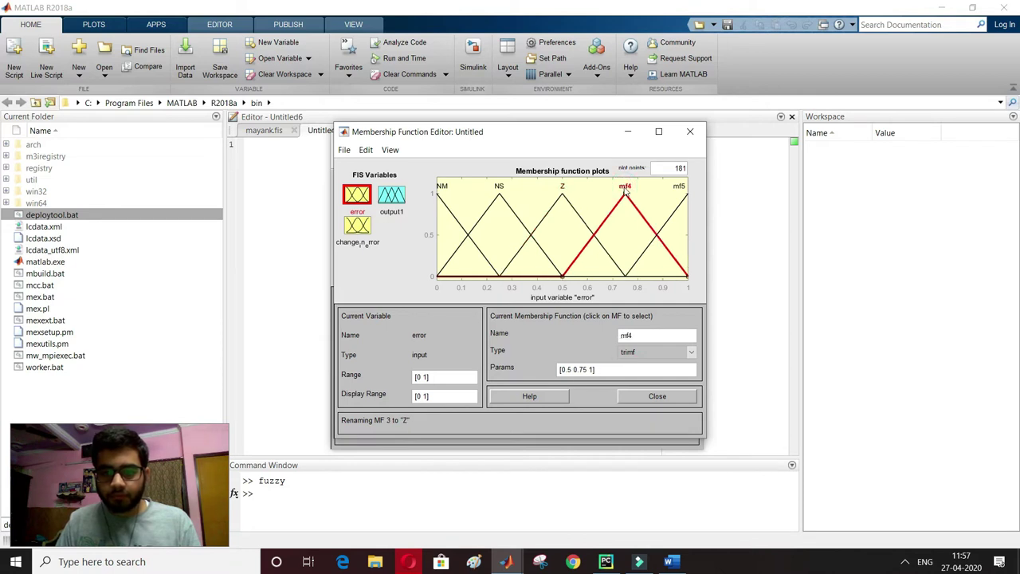
double_click(630, 335)
type("PS")
left_click(678, 187)
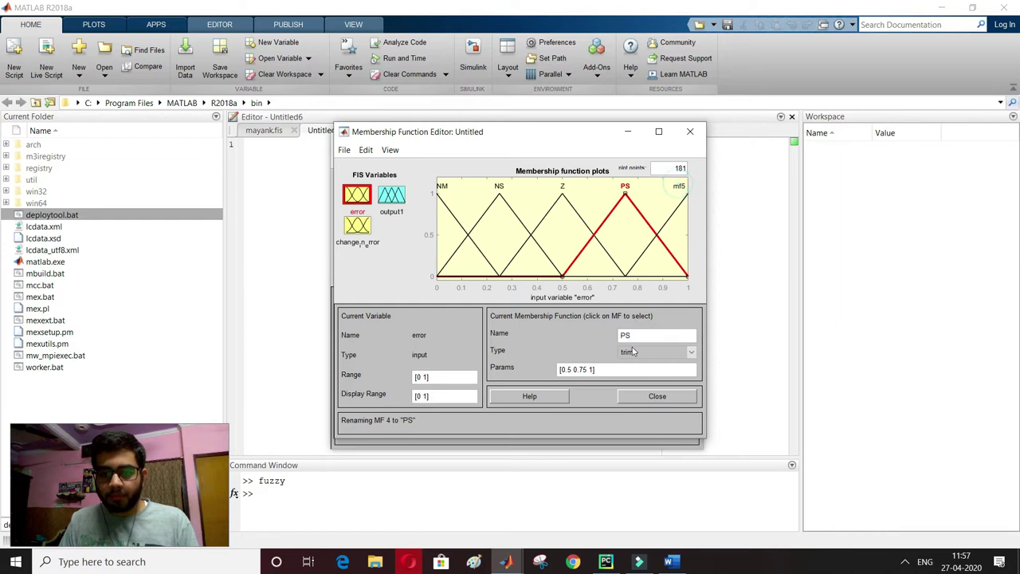
double_click(622, 336)
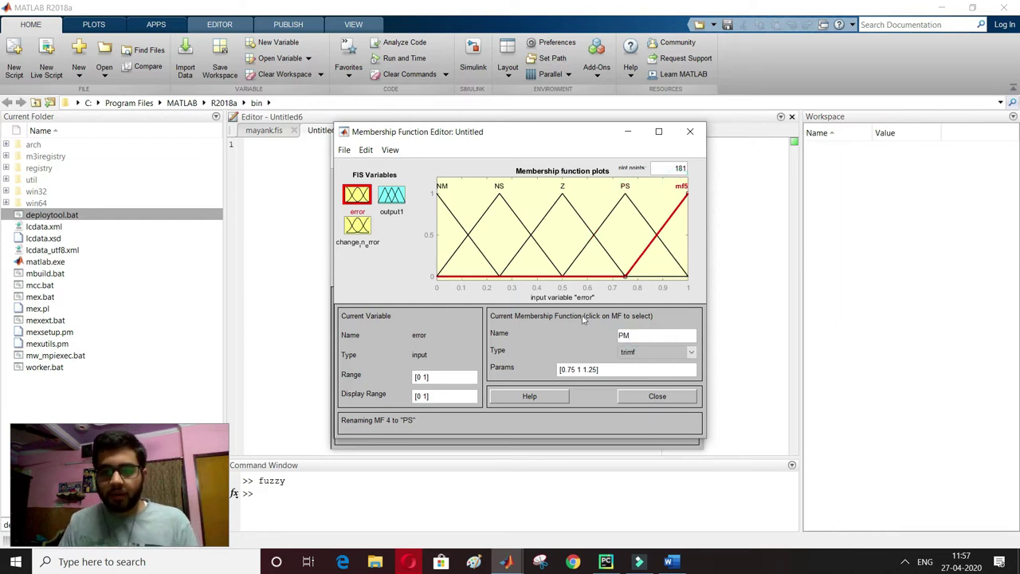
left_click(571, 241)
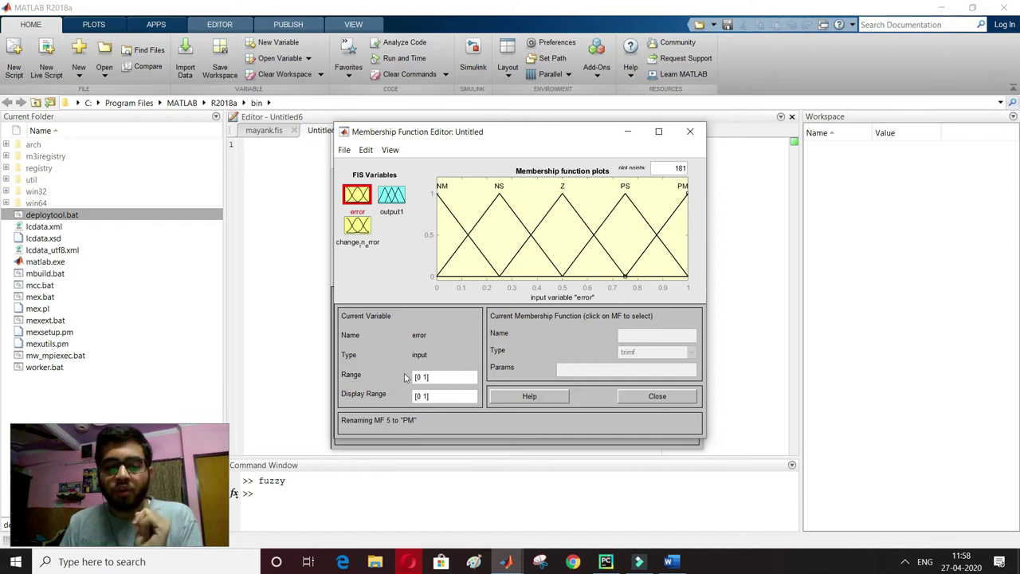
Consult the report's membership function plots and set the error input's range to [-30 30].
left_click(668, 561)
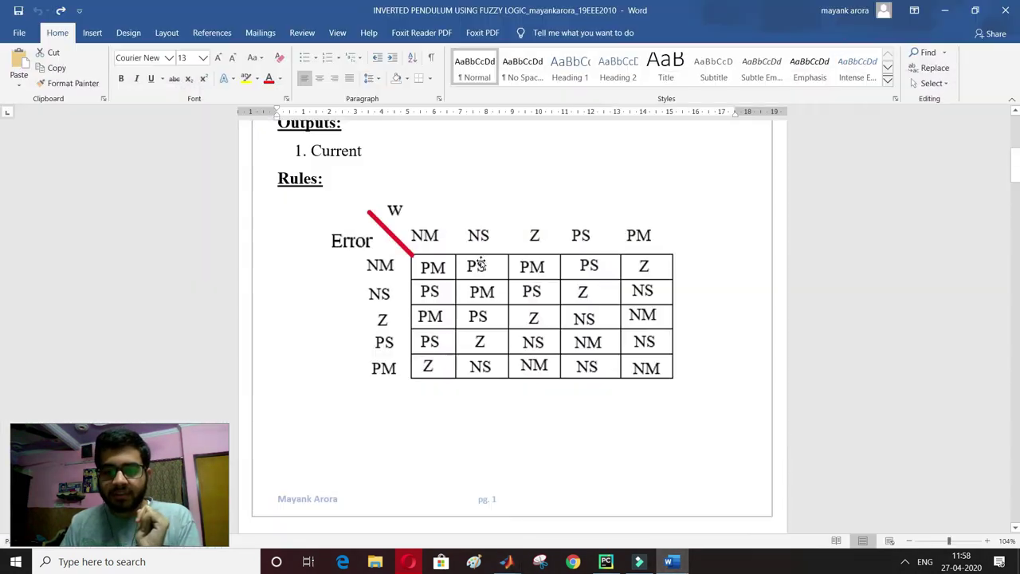
scroll(481, 261, "down", 3)
scroll(481, 260, "down", 10)
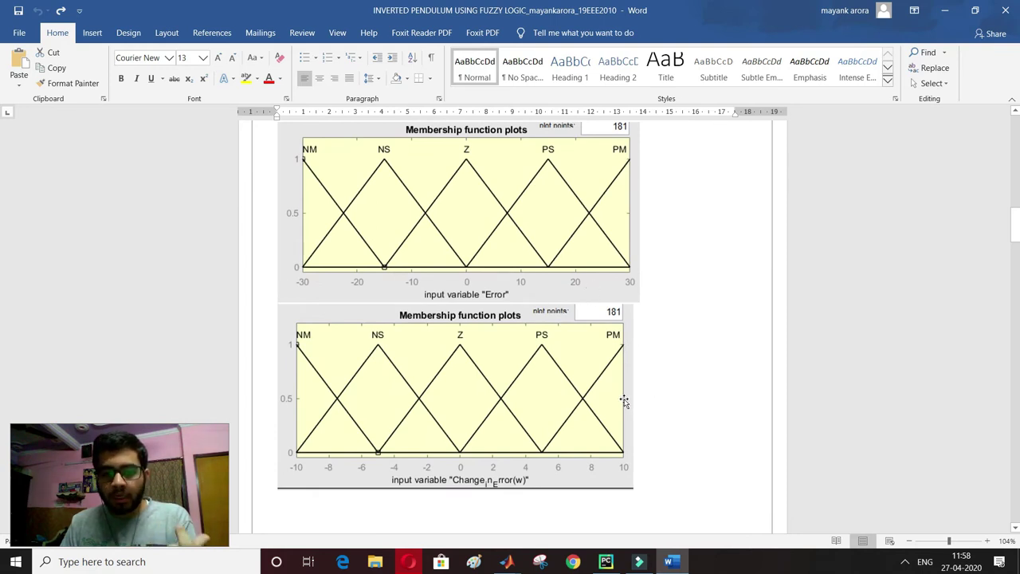
left_click(670, 560)
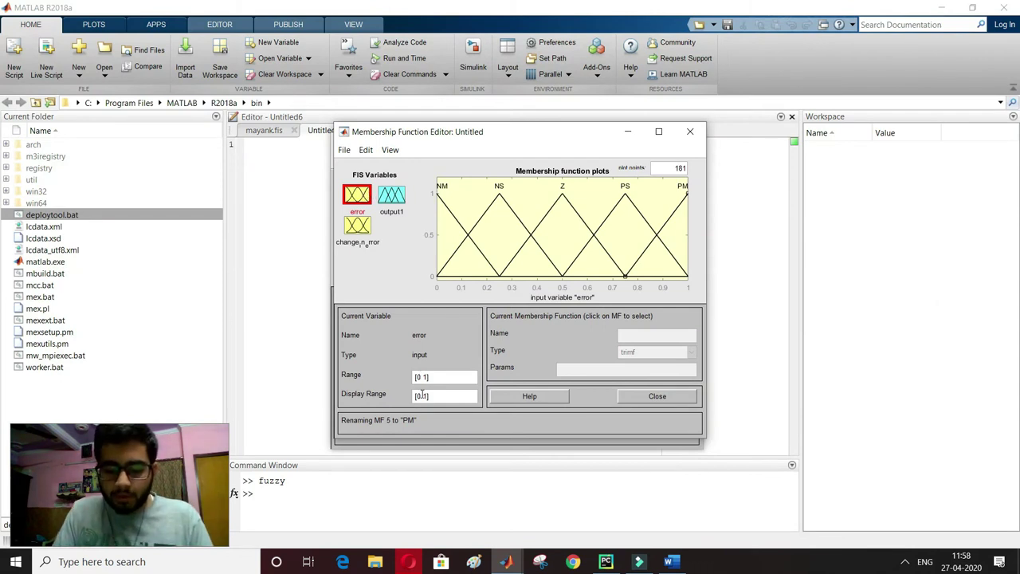
type("30 ")
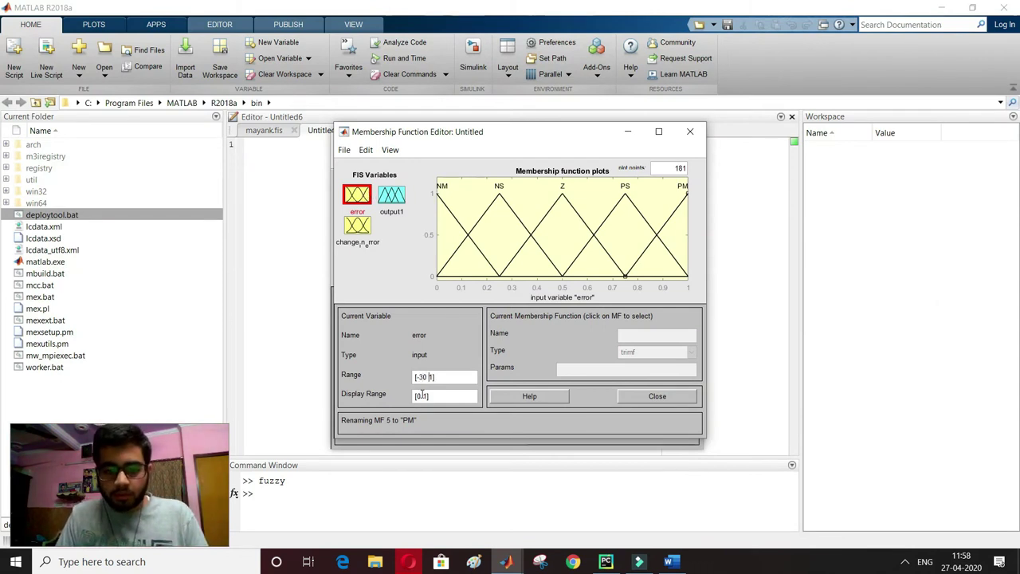
type("30")
key("Return")
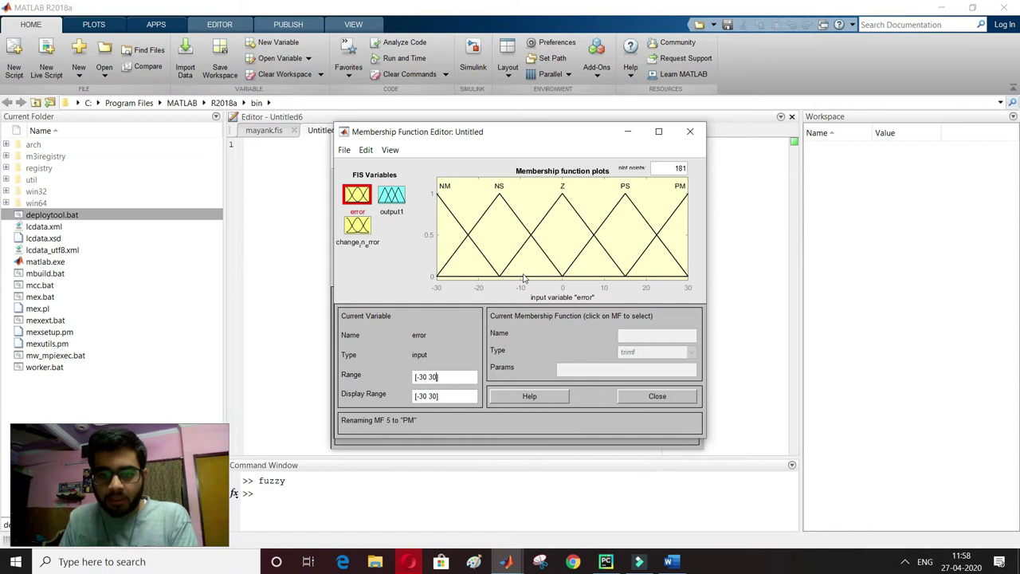
Examine the parameters of the error input's NM and Z membership functions.
left_click(480, 254)
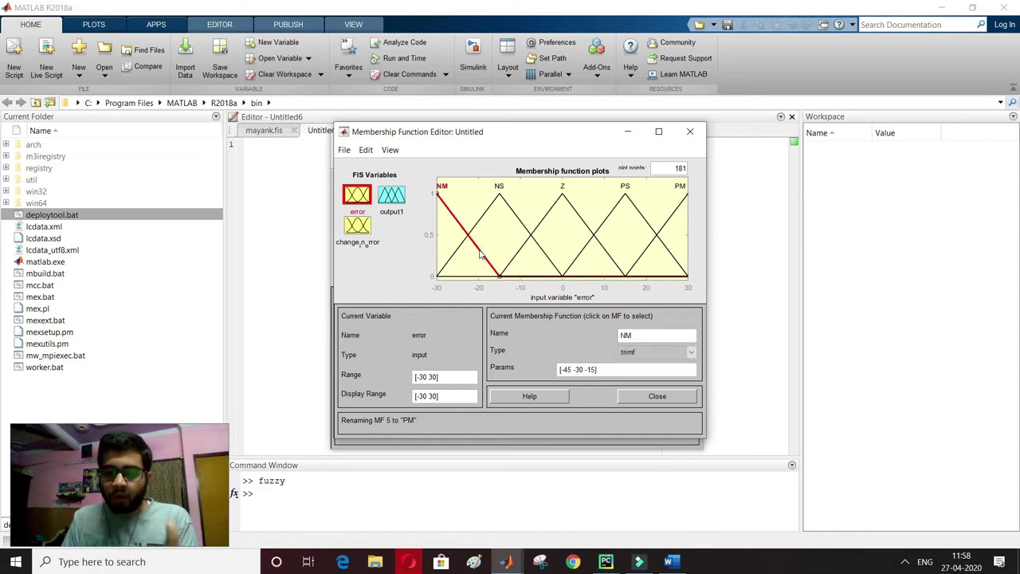
left_click(577, 367)
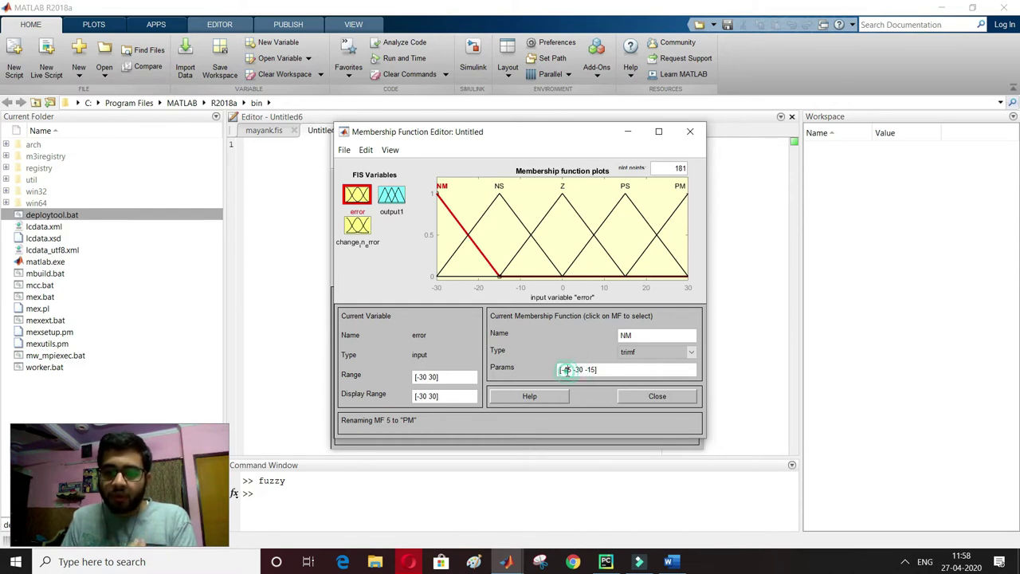
left_click(592, 369)
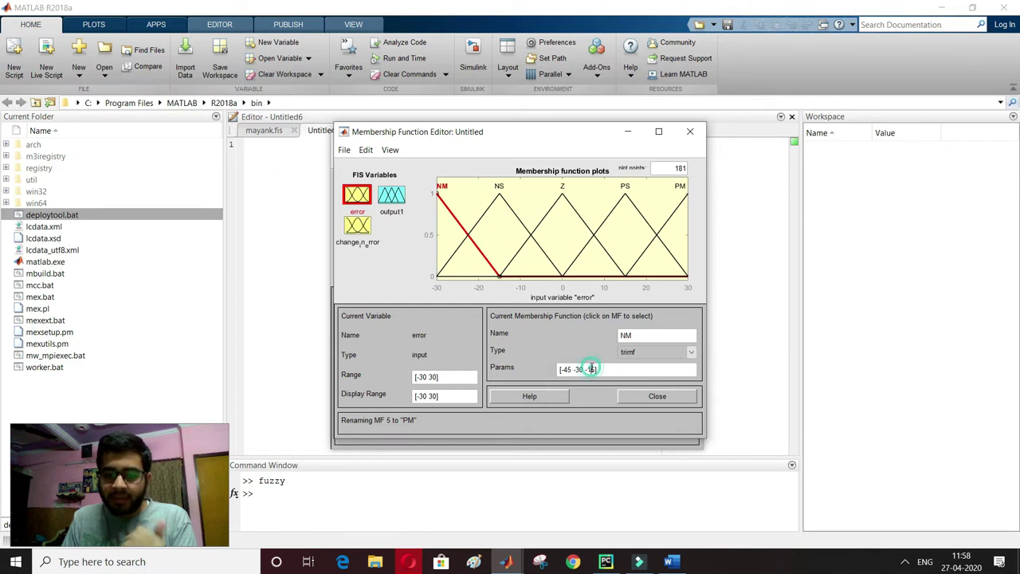
left_click(550, 212)
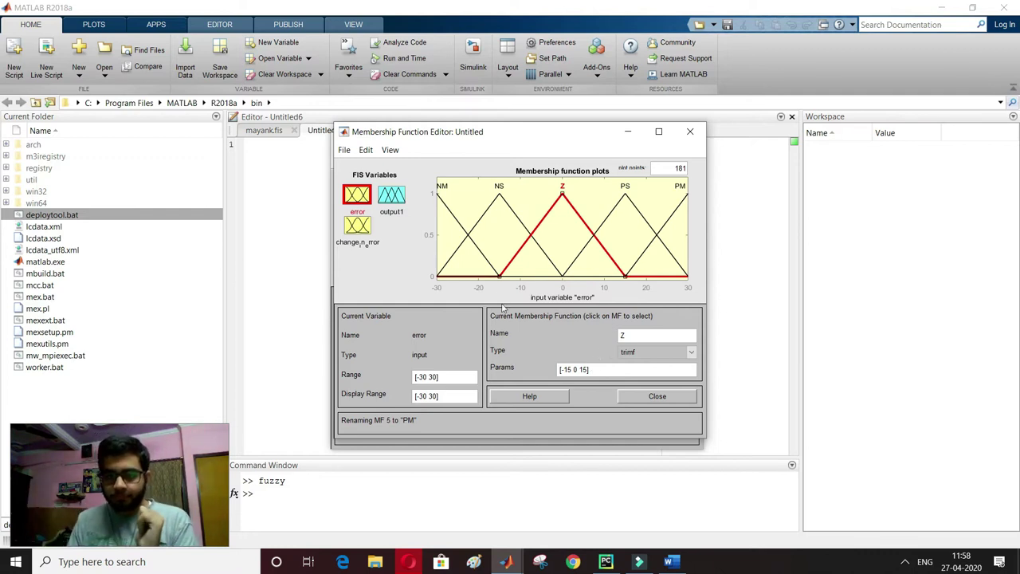
Replace all default membership functions of the change_in_error input with five trimf functions.
left_click(357, 229)
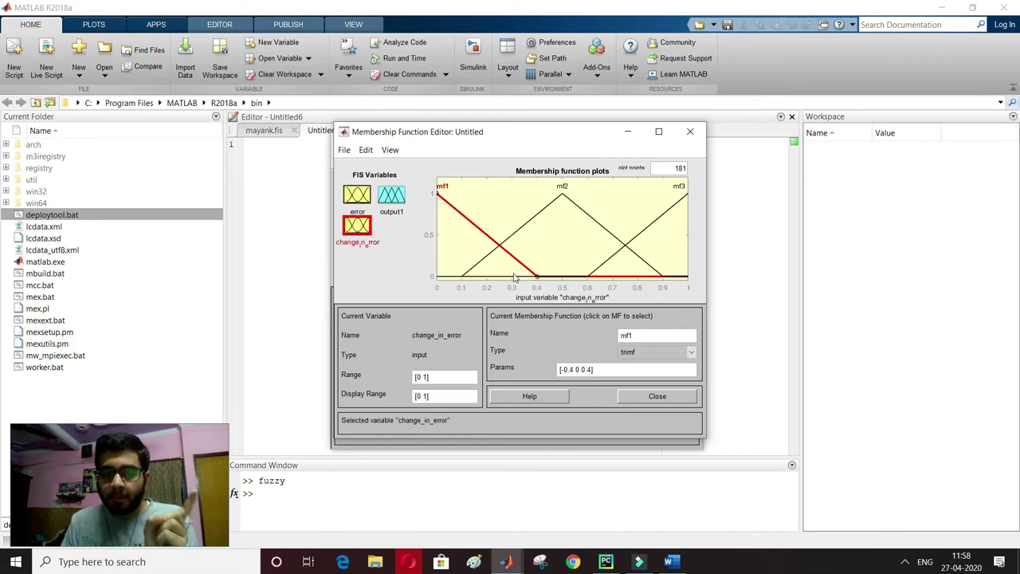
left_click(369, 152)
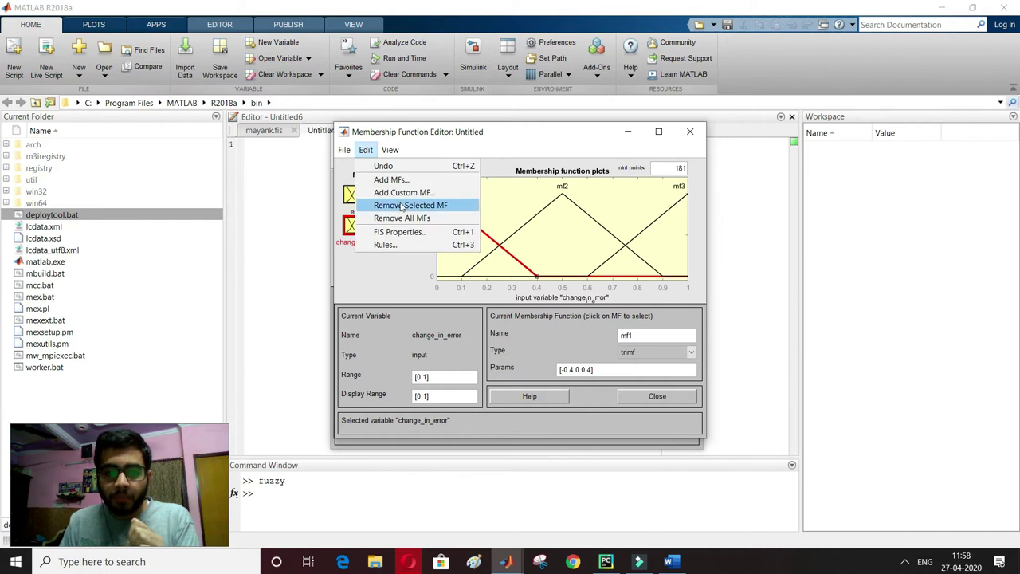
left_click(405, 218)
left_click(366, 151)
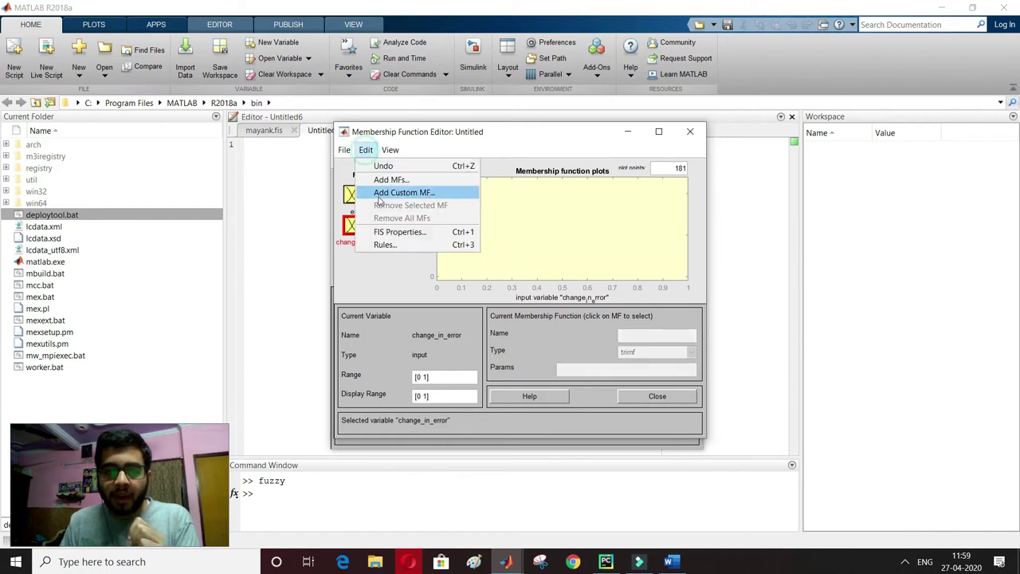
left_click(381, 177)
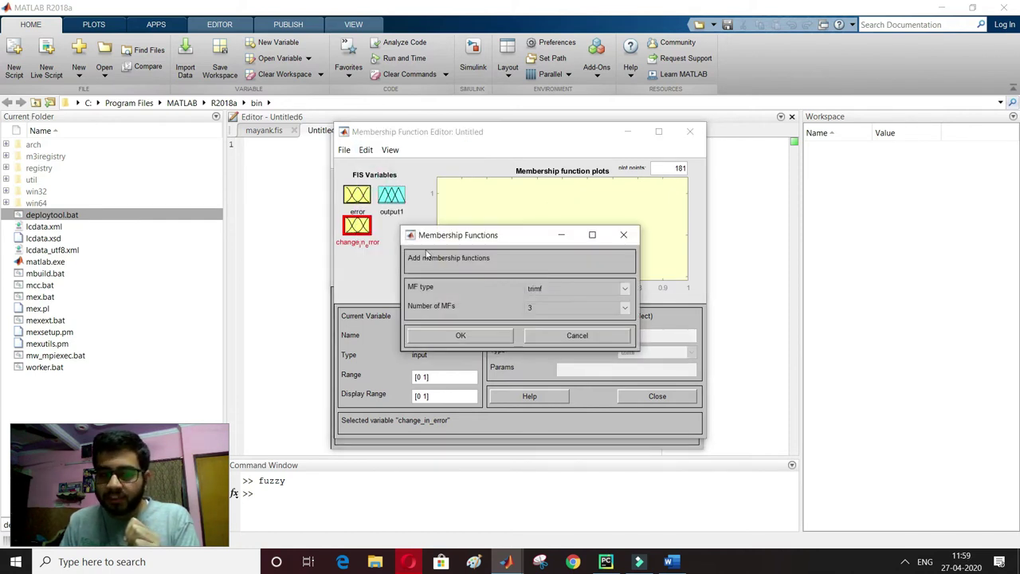
left_click(532, 308)
left_click(547, 356)
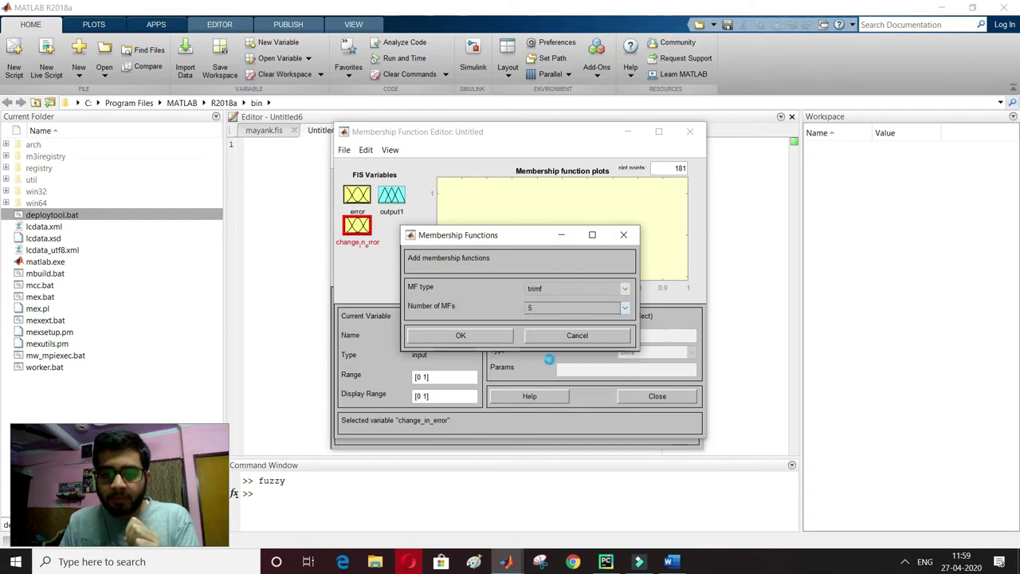
left_click(458, 335)
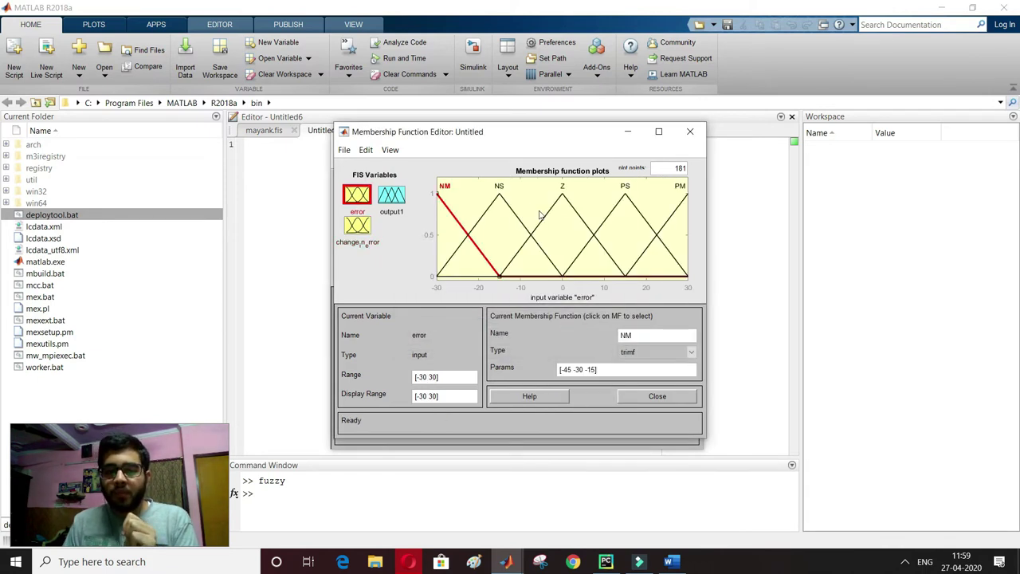
Try the gaussmf type on change_in_error's first membership function, undo it, and reselect the change_in_error input.
left_click(357, 227)
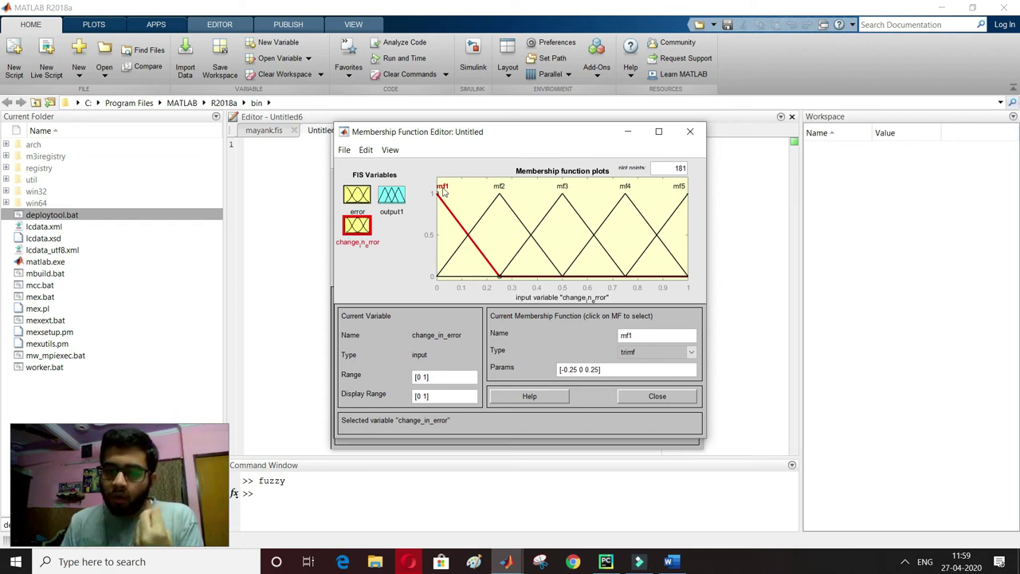
left_click(662, 354)
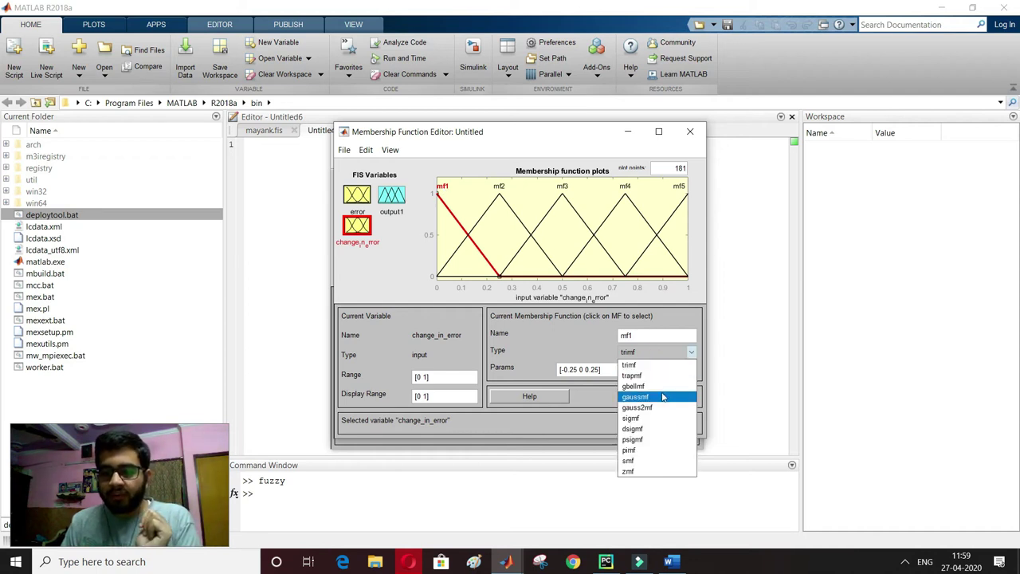
left_click(658, 396)
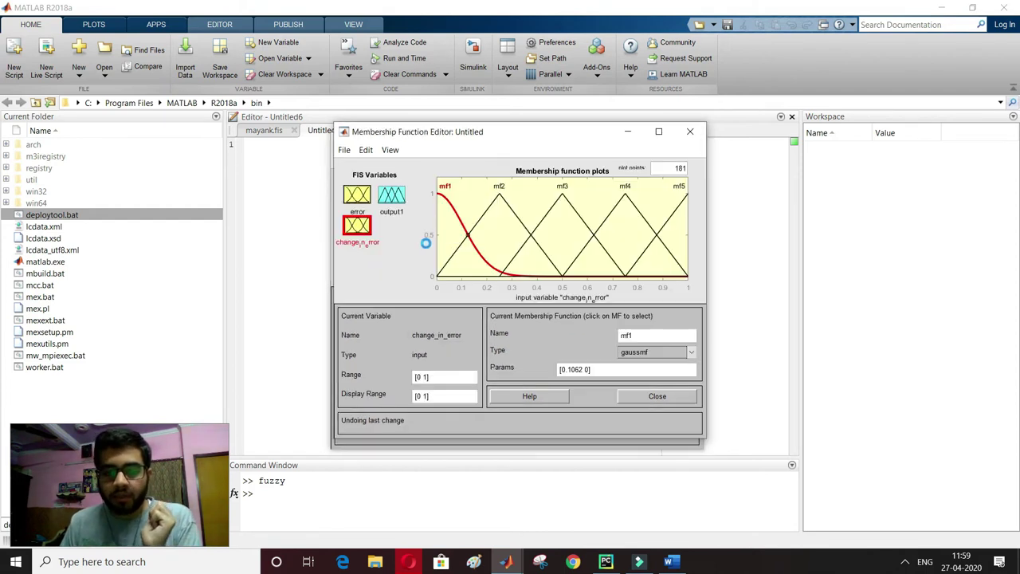
left_click(358, 194)
left_click(357, 239)
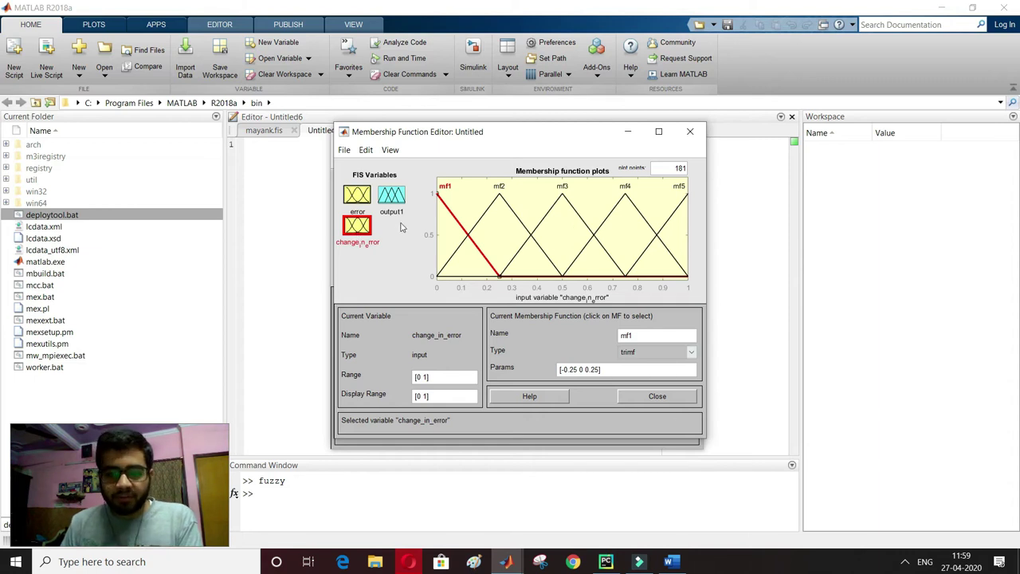
Compare the membership function plots of the error and change_in_error inputs.
left_click(359, 199)
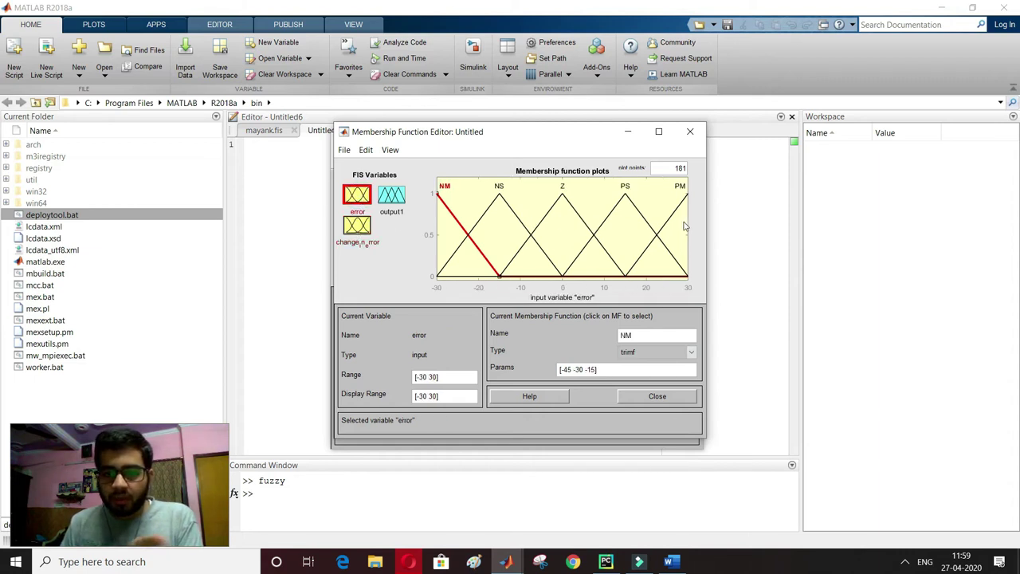
left_click(359, 227)
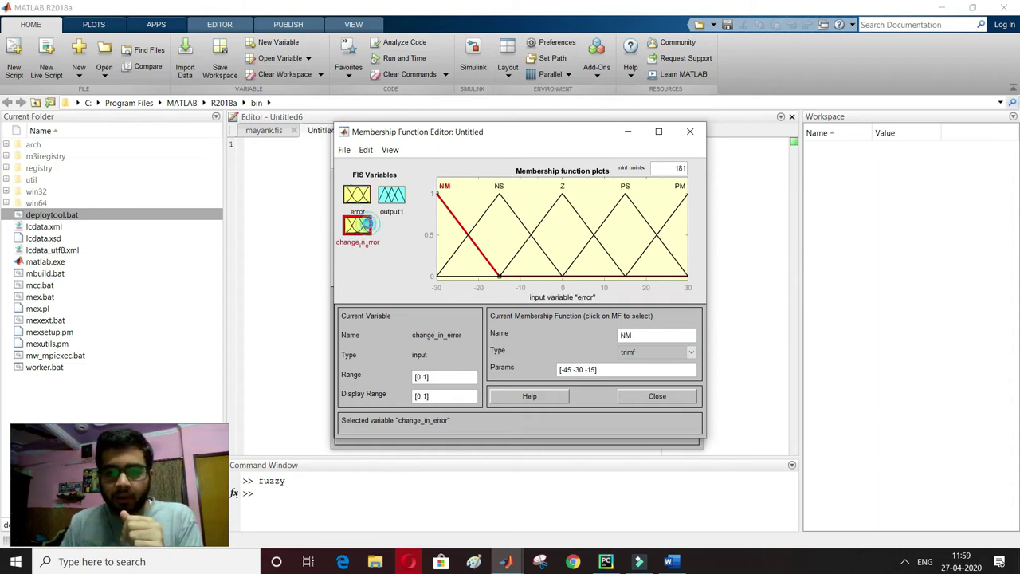
left_click(472, 206)
left_click(451, 220)
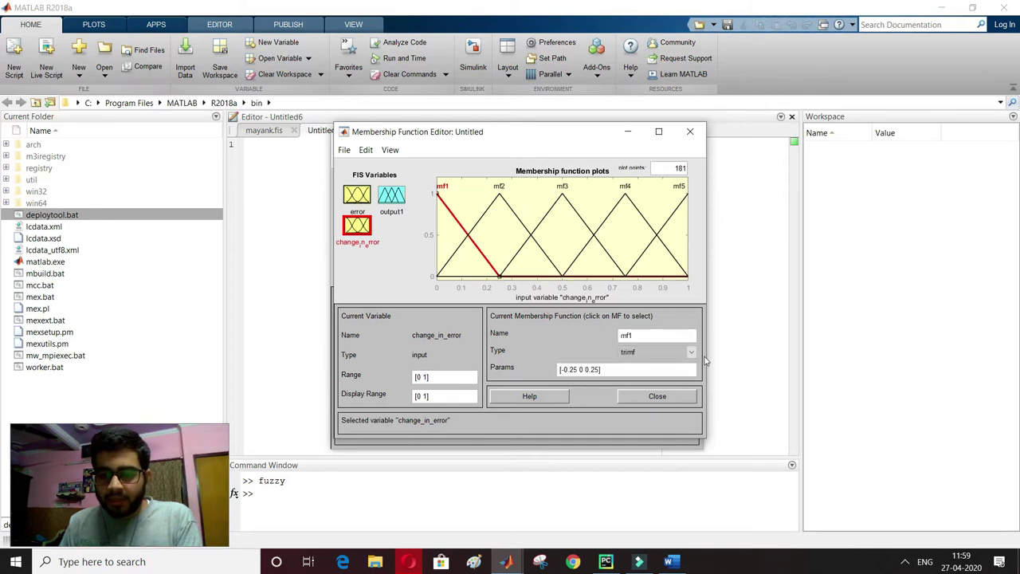
Try the gaussmf type on change_in_error's first membership function and return it to trimf.
left_click(676, 353)
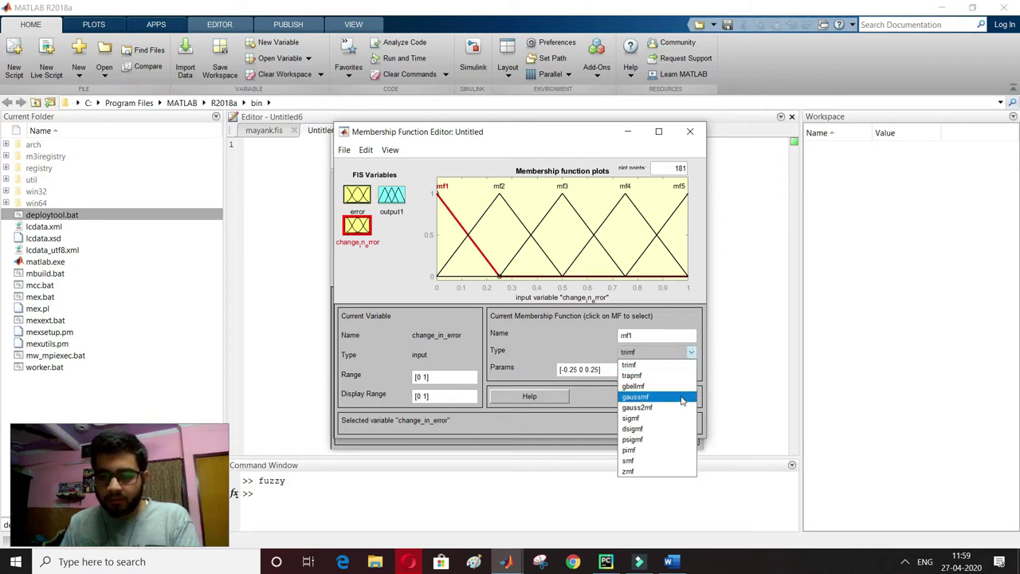
left_click(682, 399)
left_click(664, 361)
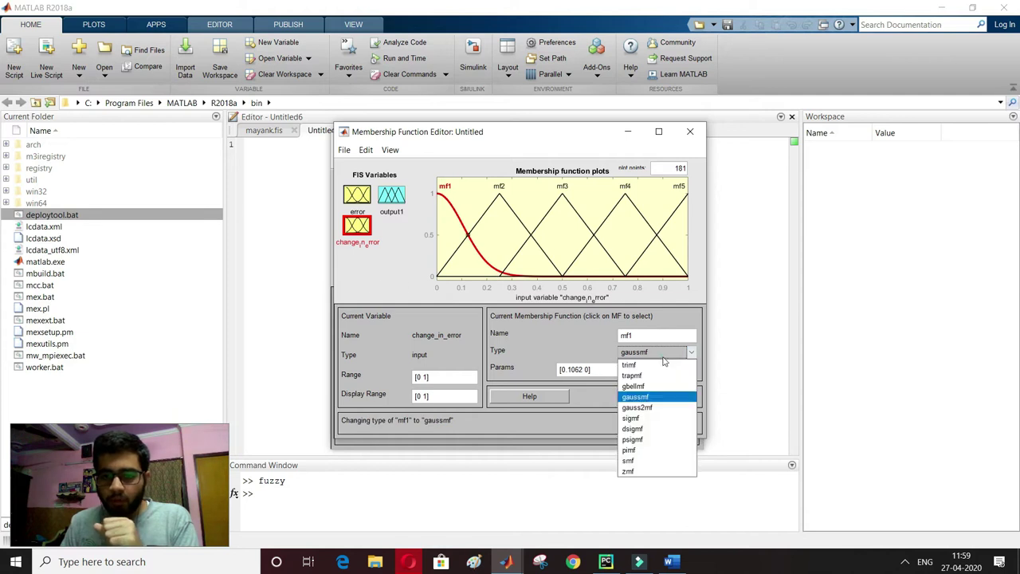
left_click(662, 365)
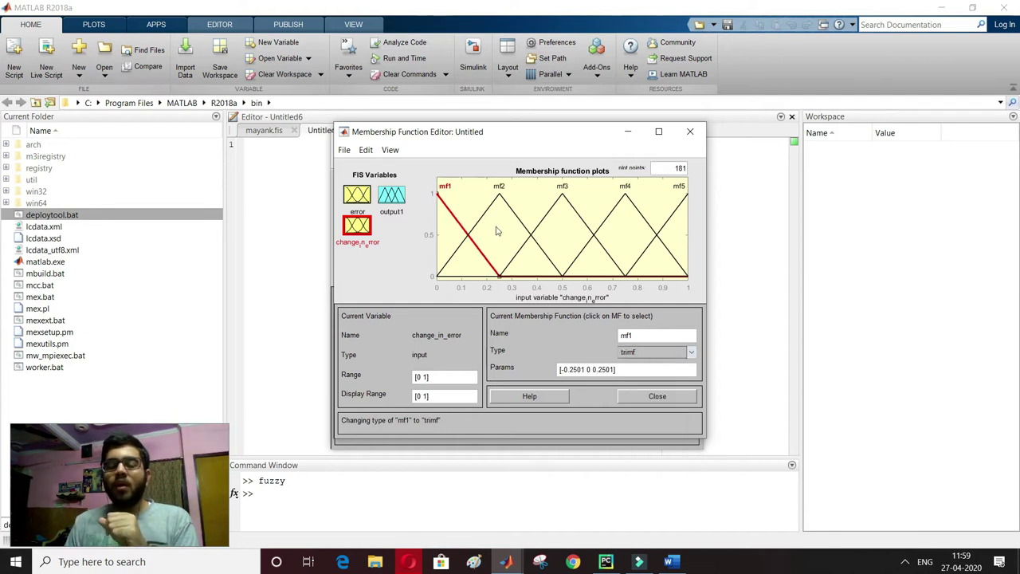
Set the range of the change_in_error input to [-10 10].
double_click(420, 376)
type("-1")
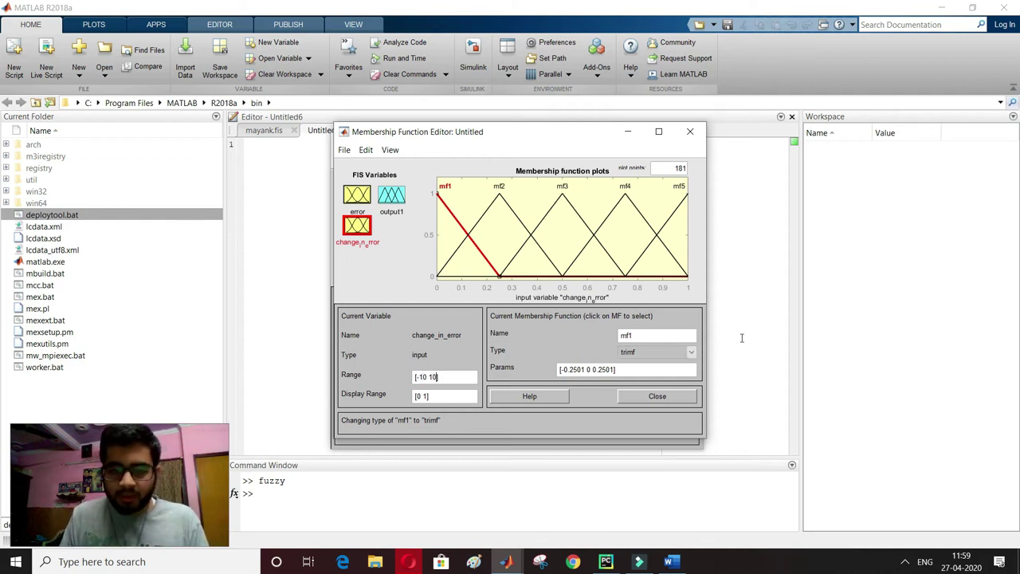
key("Return")
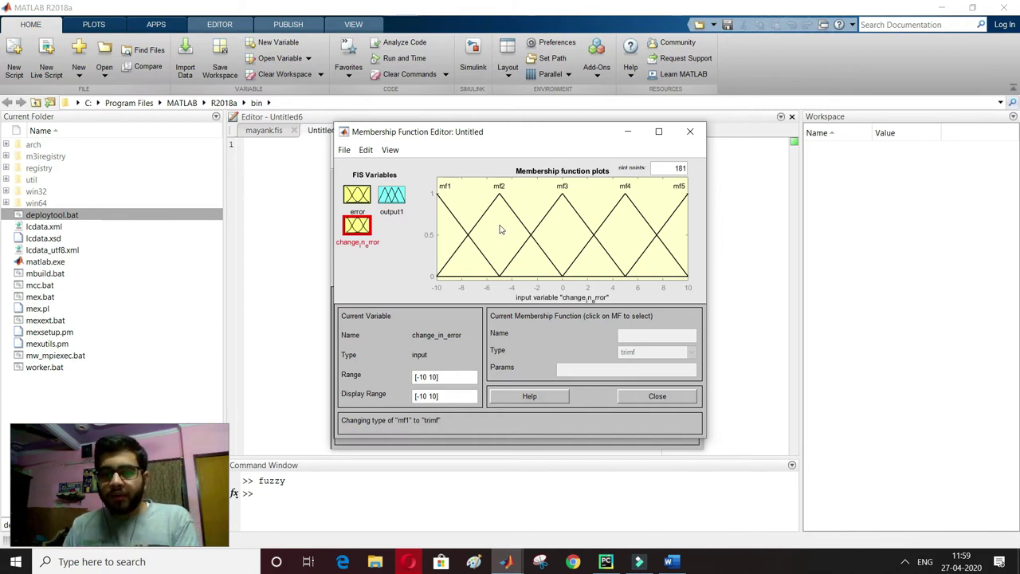
Check the change_in_error plot in the Word report and rename that input's first two membership functions NM and NS.
left_click(445, 194)
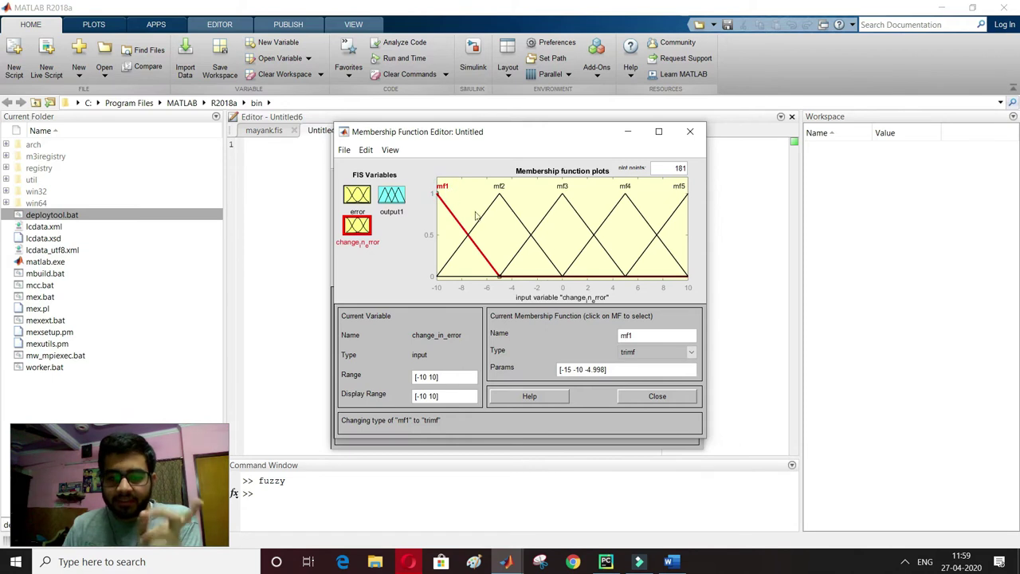
left_click(670, 561)
scroll(320, 270, "down", 3)
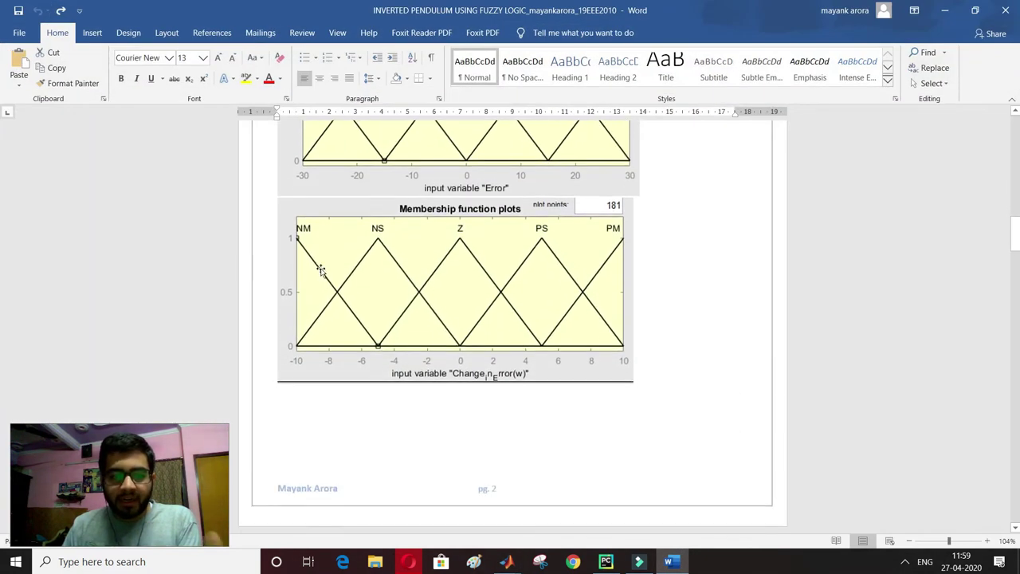
left_click(506, 561)
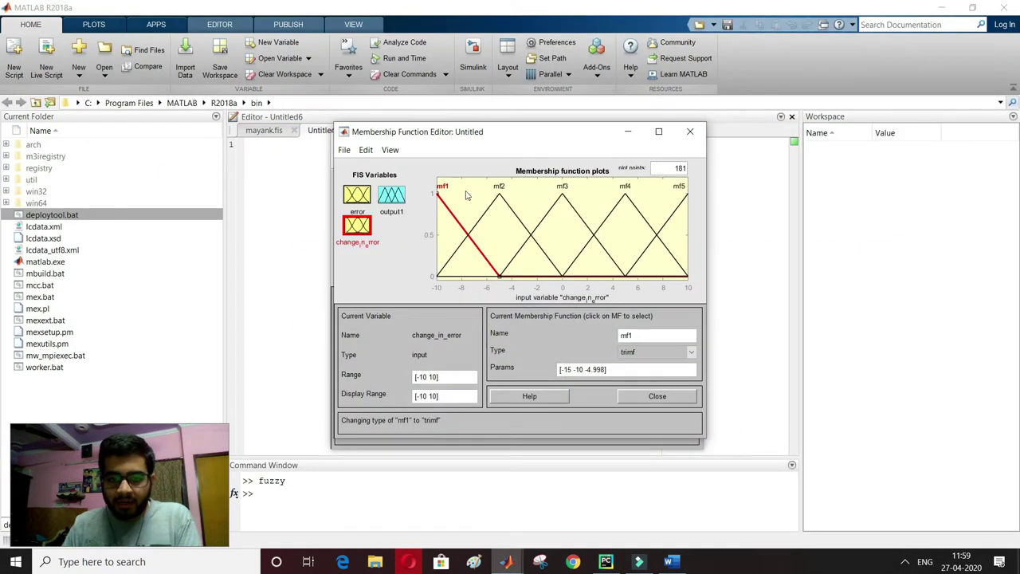
double_click(648, 336)
type("NM")
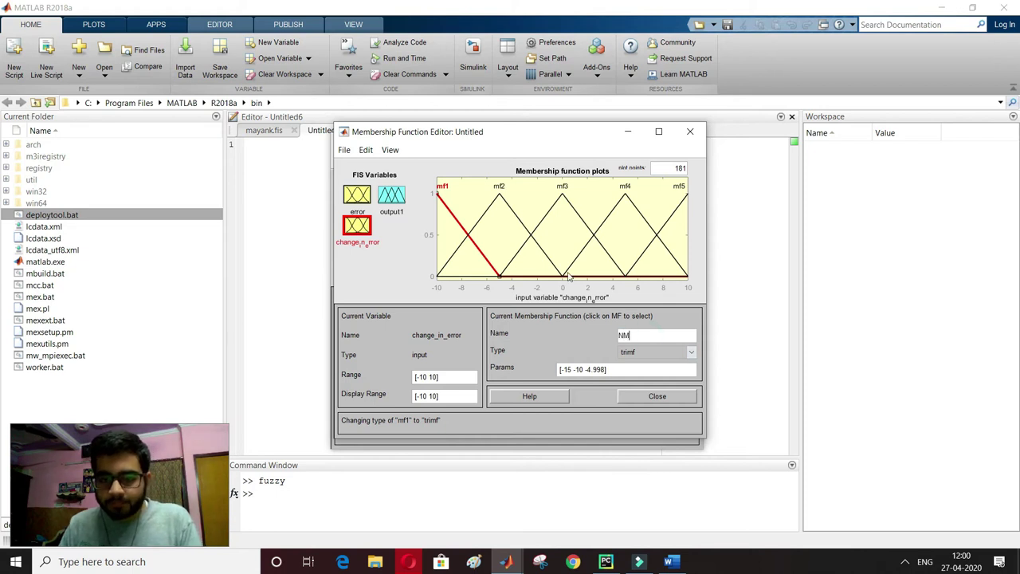
left_click(499, 193)
double_click(621, 335)
type("NS")
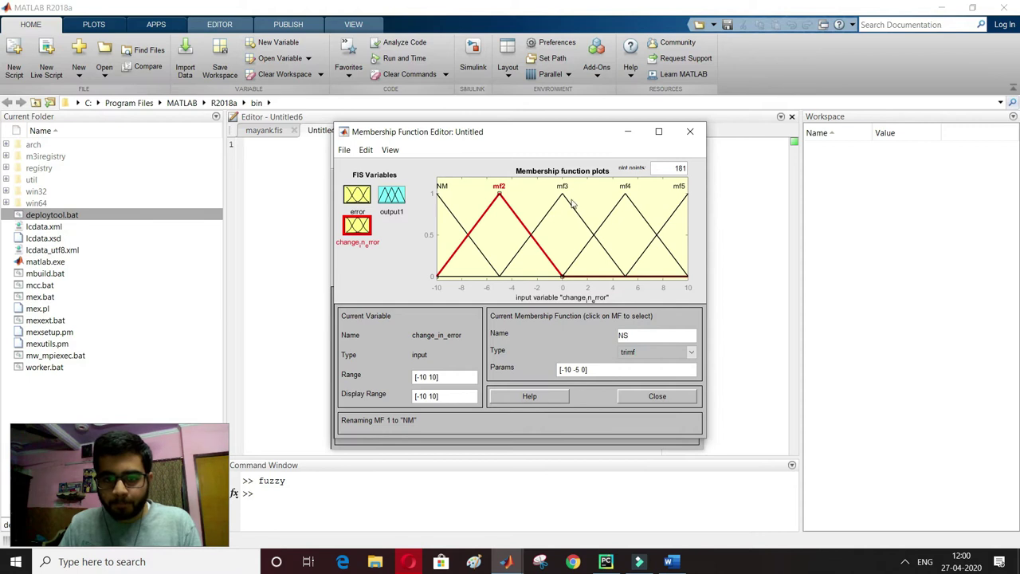
Rename change_in_error's third, fourth and fifth membership functions Z, PS and PM.
left_click(562, 195)
double_click(652, 335)
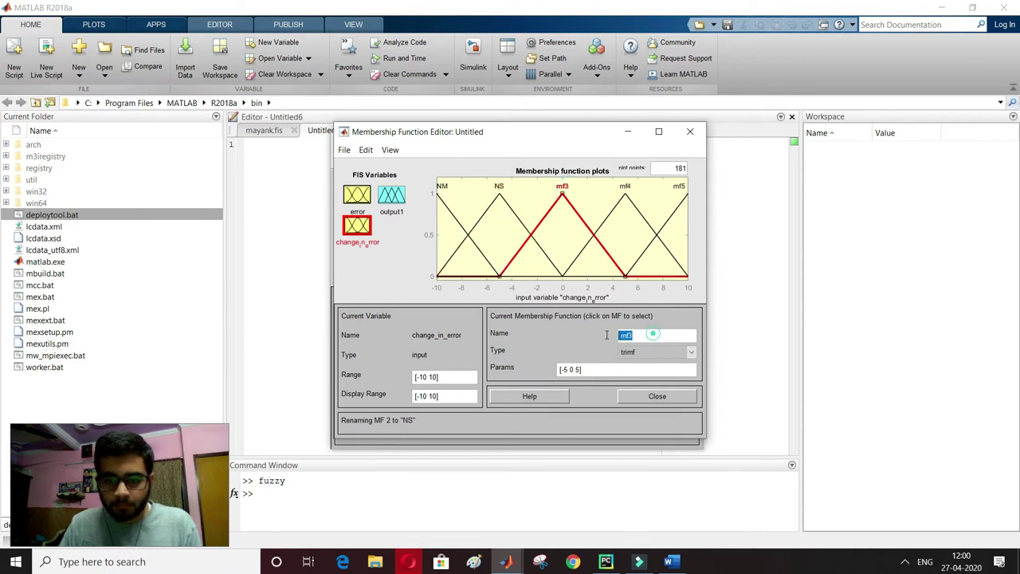
type("Z")
left_click(625, 192)
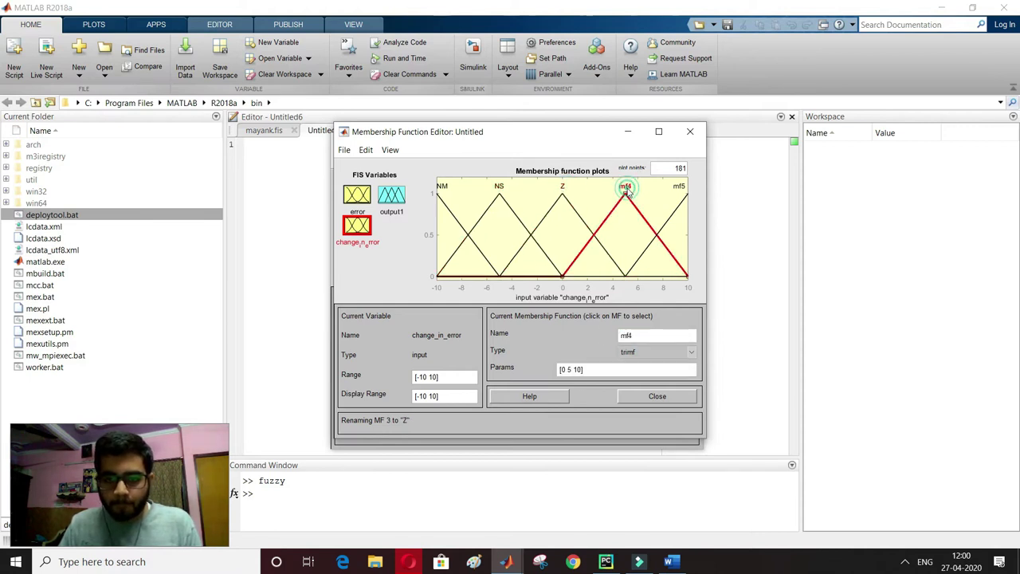
double_click(652, 337)
type("PS")
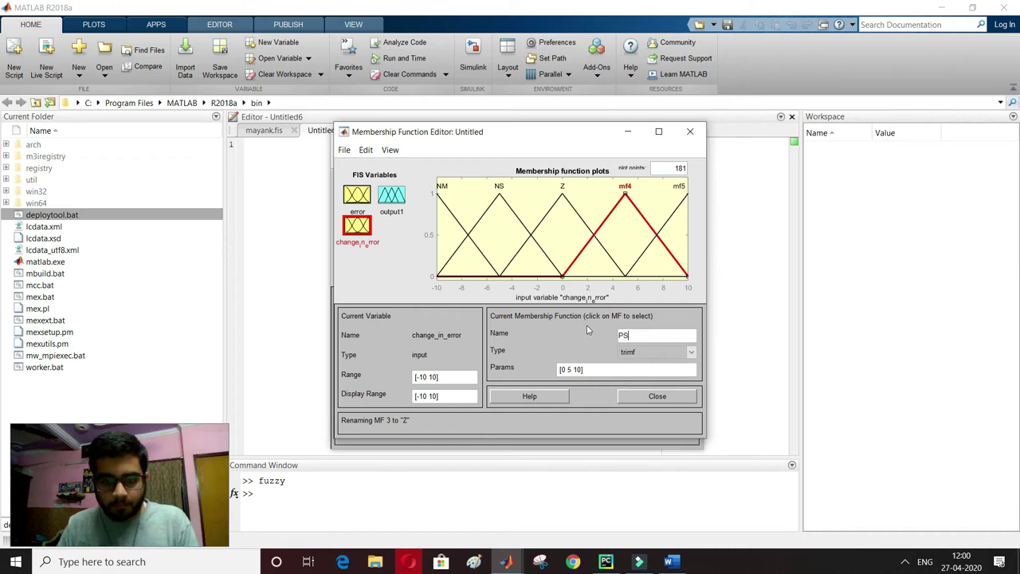
left_click(678, 190)
double_click(652, 336)
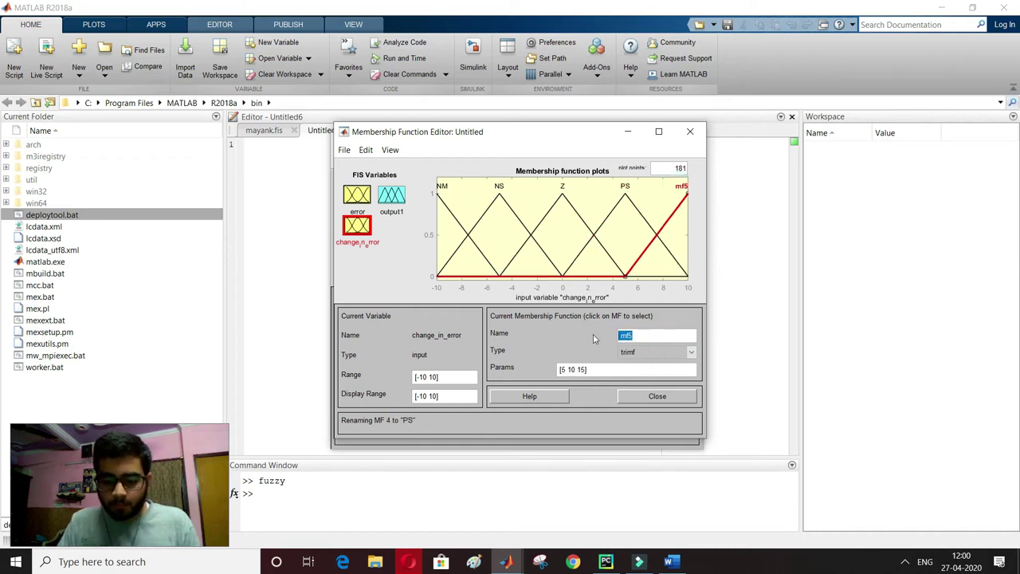
type("PM")
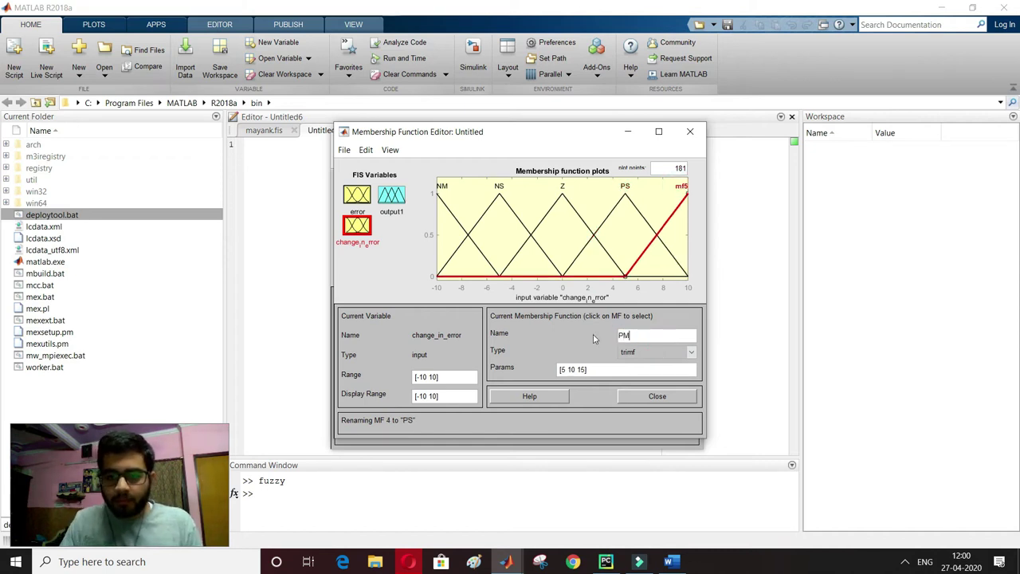
left_click(672, 562)
left_click(507, 562)
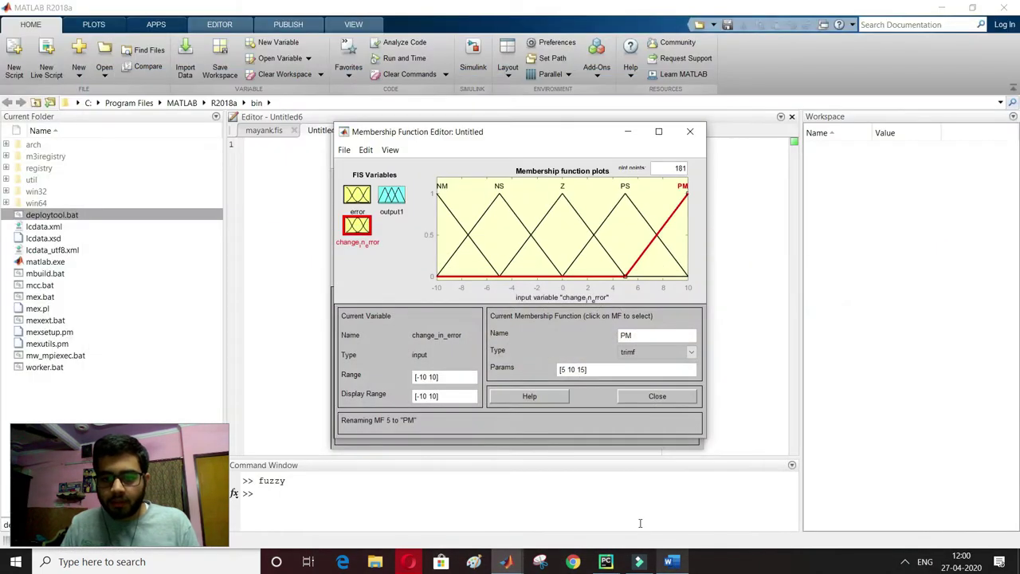
left_click(481, 225)
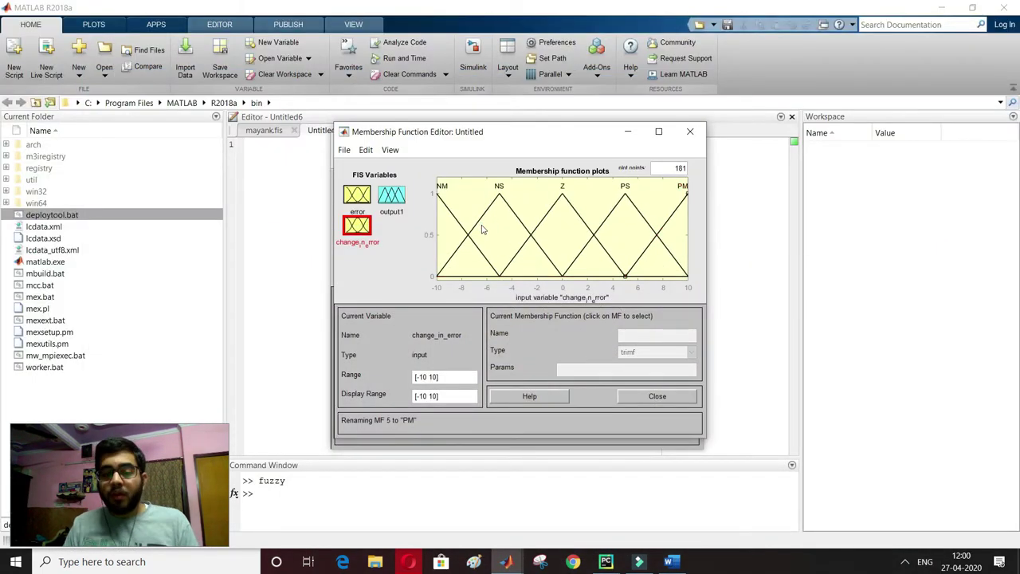
Replace all default membership functions of output1 with five trimf functions.
left_click(392, 197)
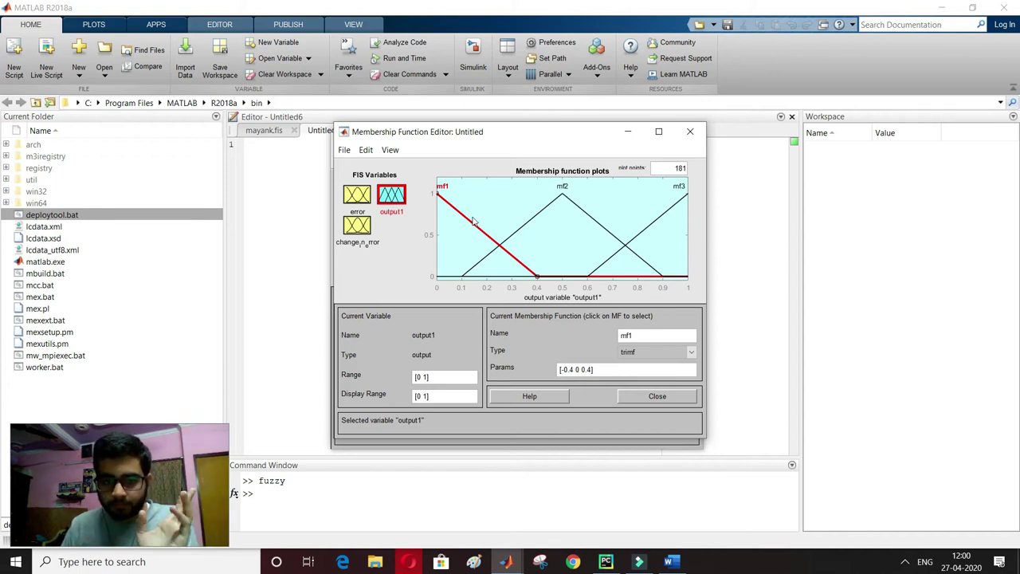
left_click(365, 150)
left_click(402, 218)
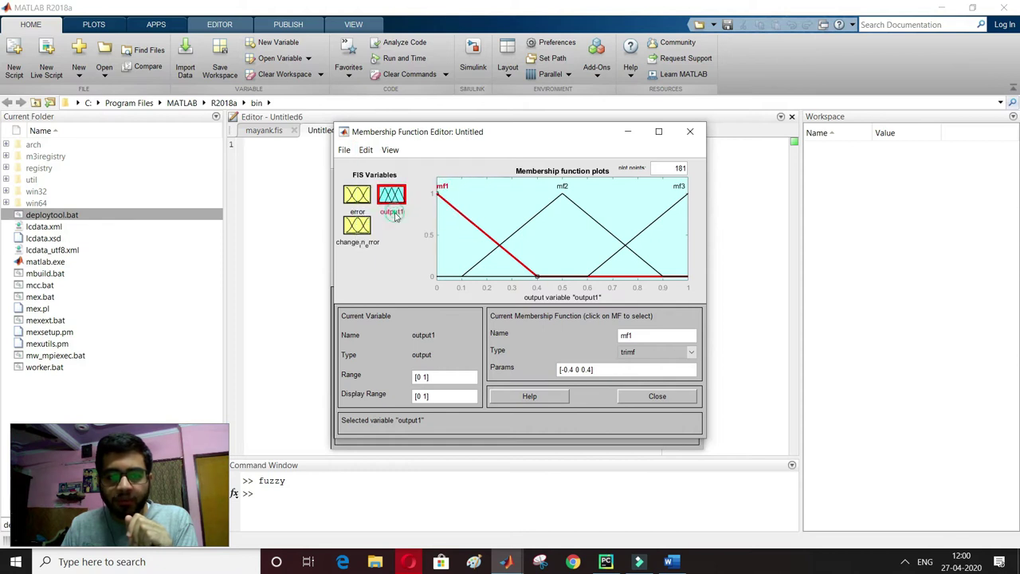
left_click(365, 150)
left_click(377, 181)
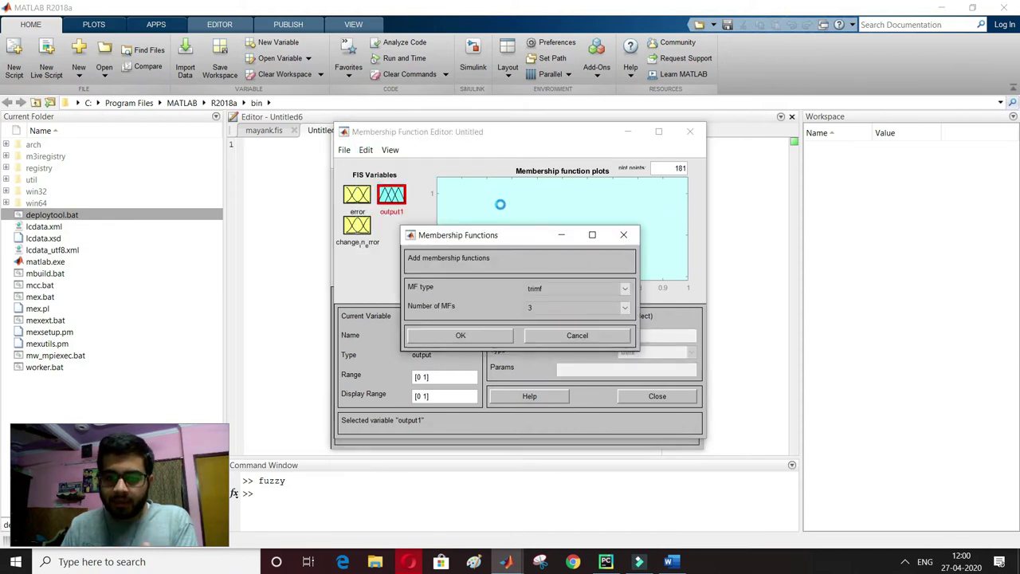
left_click(550, 308)
left_click(543, 352)
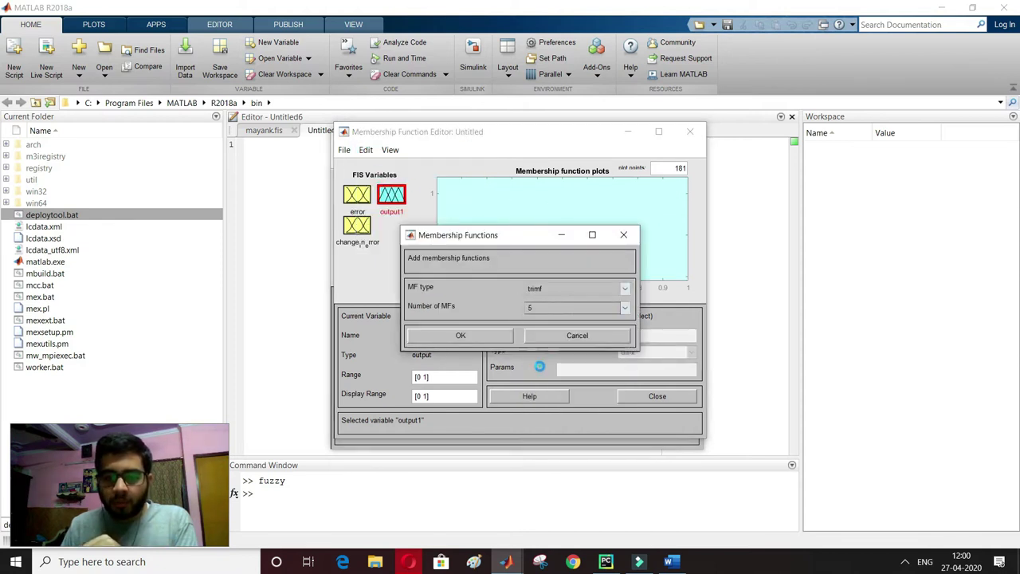
left_click(501, 335)
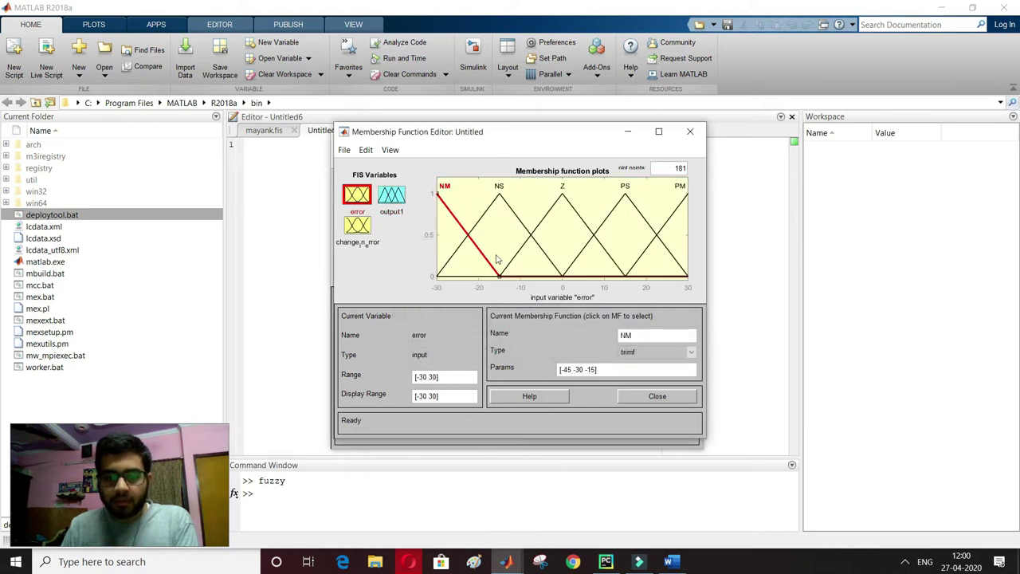
Consult the output plot in the Word report and set the range of output1 to [-10 10].
left_click(671, 562)
scroll(528, 468, "down", 10)
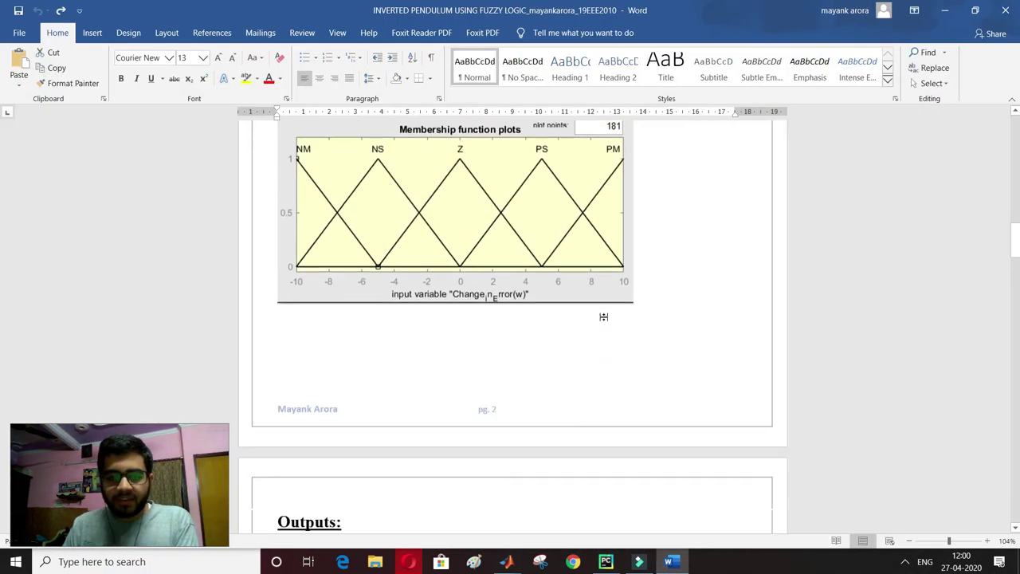
left_click(670, 562)
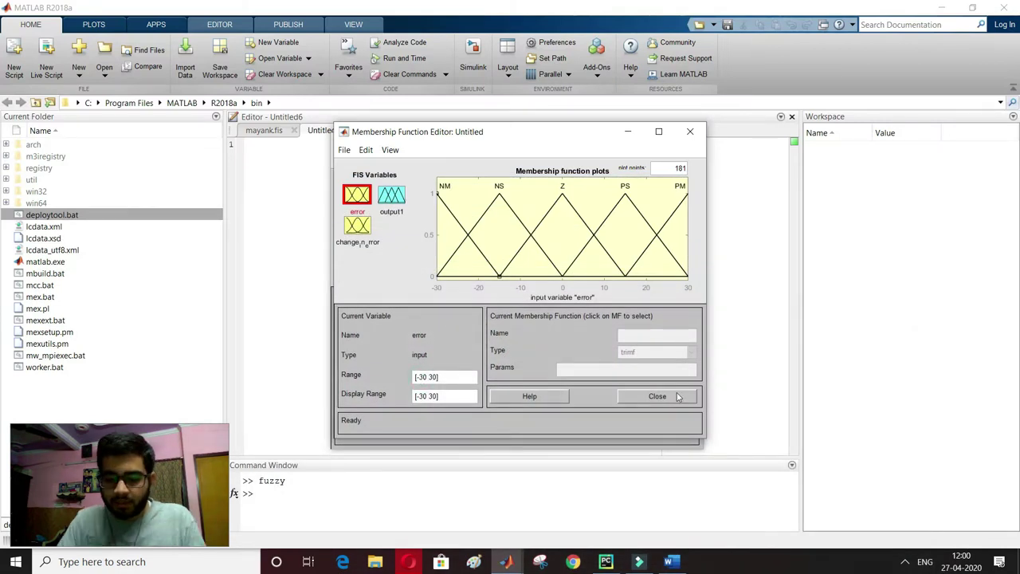
left_click(385, 199)
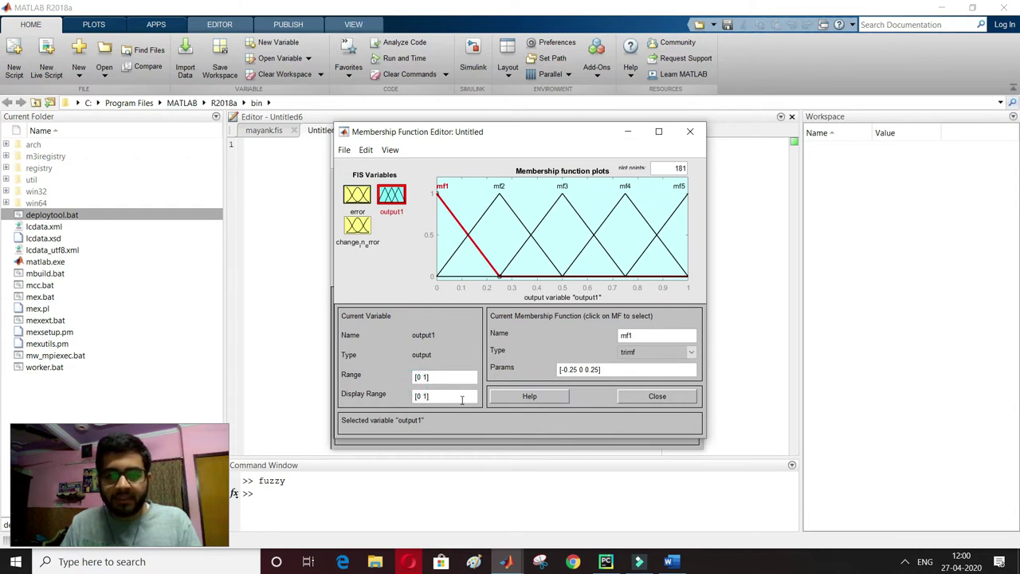
type("-1")
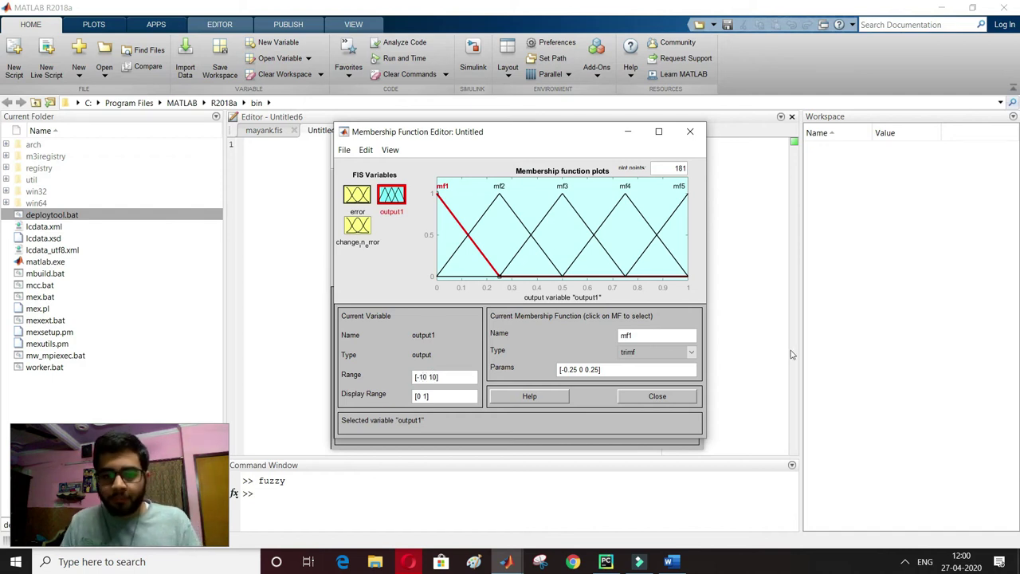
key("Return")
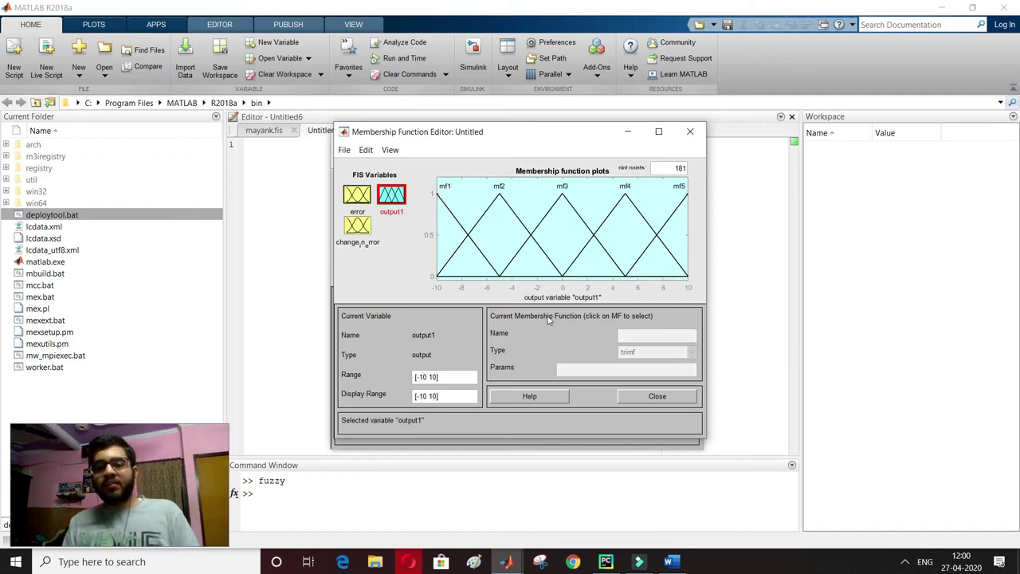
Rename output1's first two membership functions NM and NS.
left_click(441, 193)
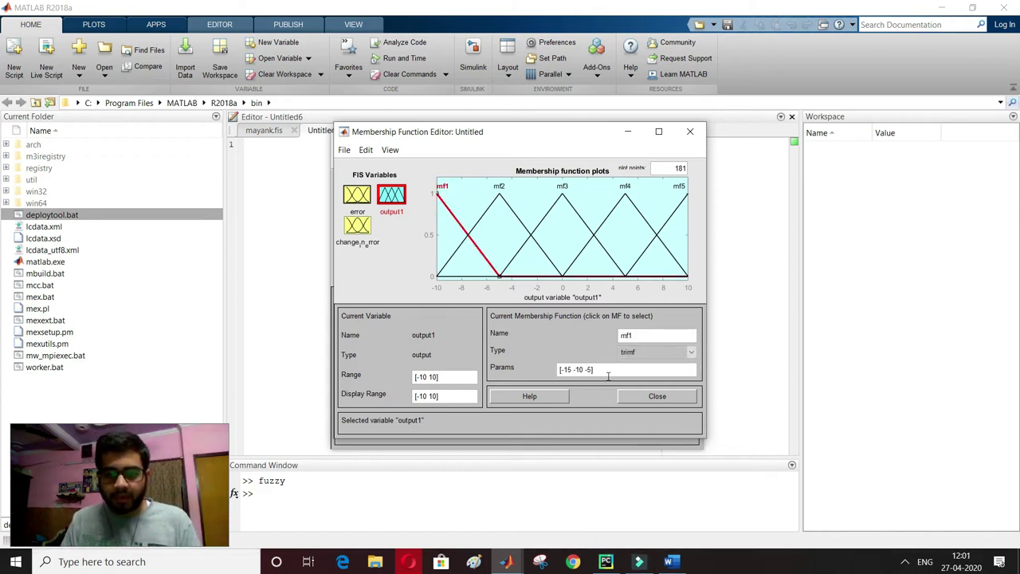
key("ctrl+a")
type("N")
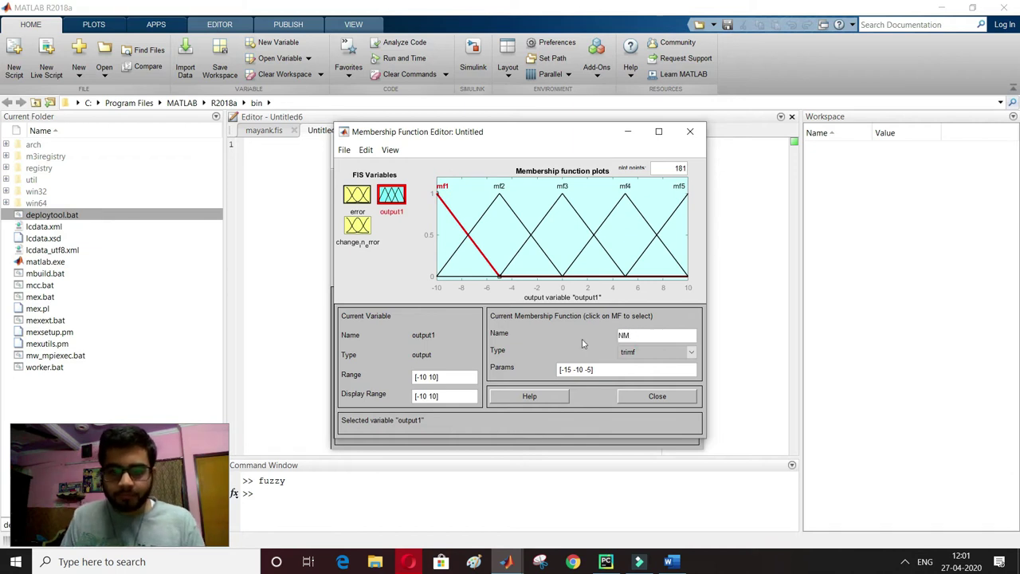
left_click(500, 194)
double_click(658, 335)
type("NS")
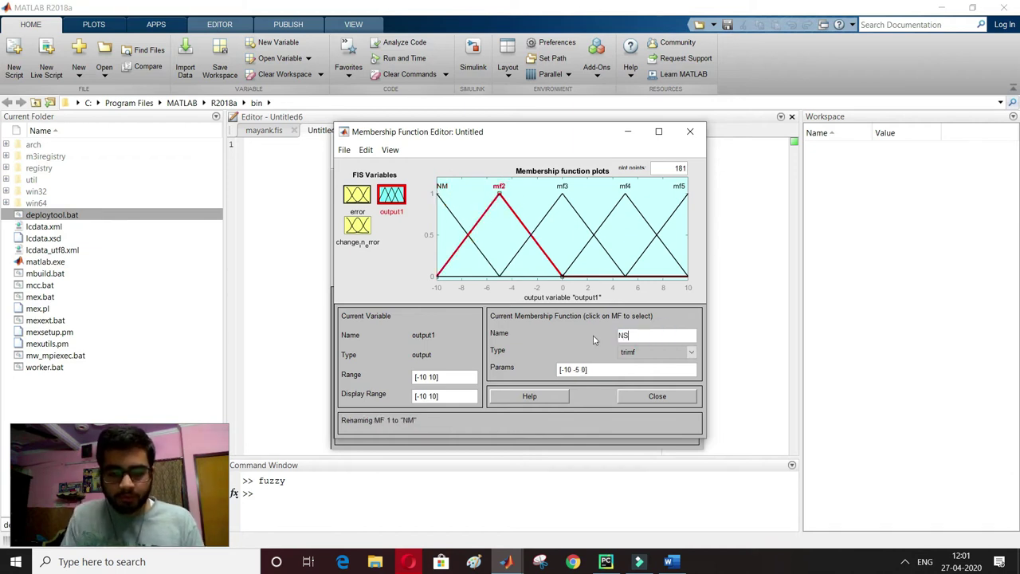
Rename output1's middle membership function Z.
left_click(564, 194)
left_click(650, 335)
type("Z")
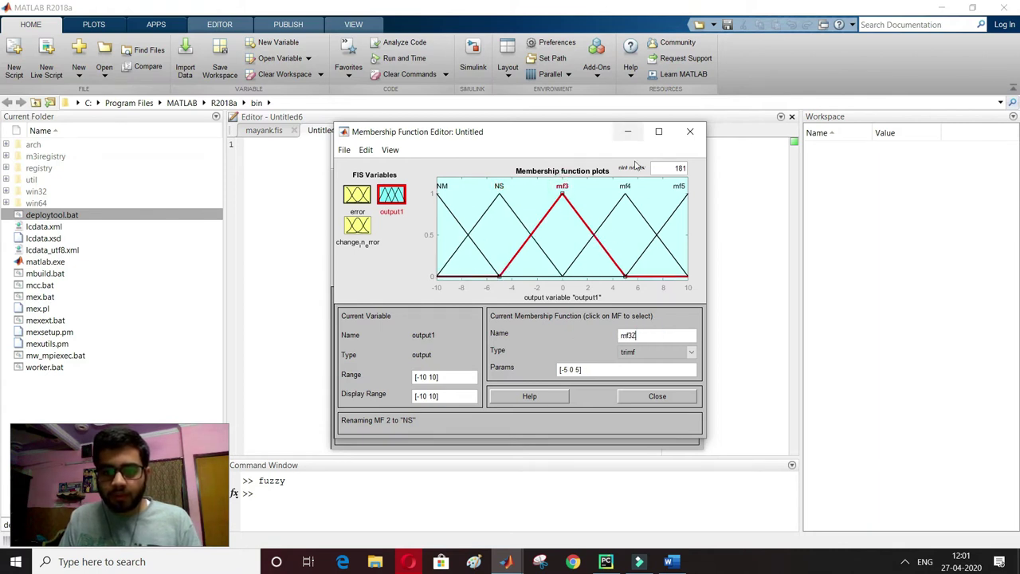
left_click(625, 192)
left_click(564, 194)
double_click(635, 335)
type("Z")
Rename output1's fourth and fifth membership functions PS and PM.
left_click(626, 194)
double_click(627, 335)
type("PS")
left_click(679, 190)
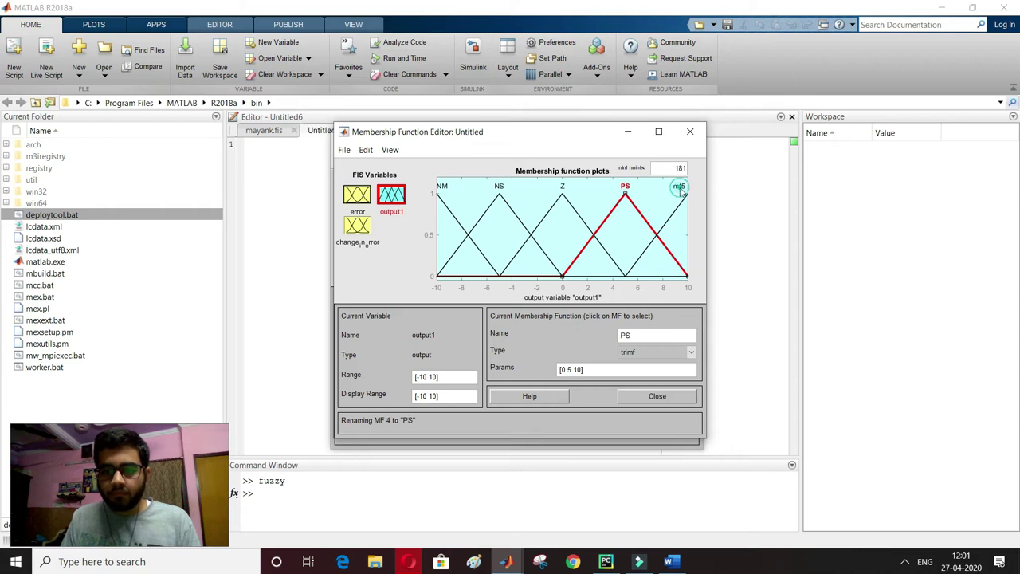
double_click(649, 334)
type("PM")
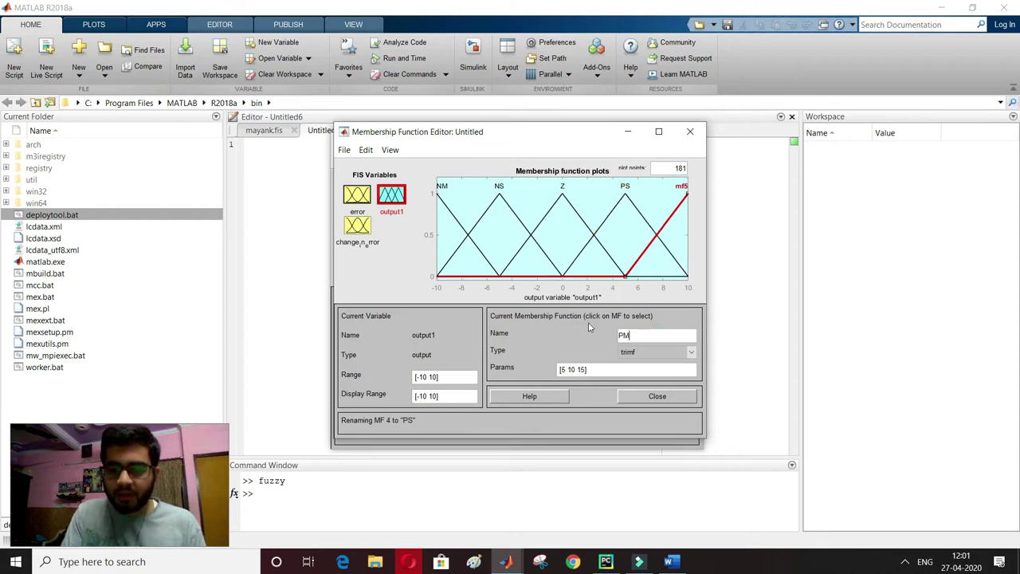
left_click(636, 209)
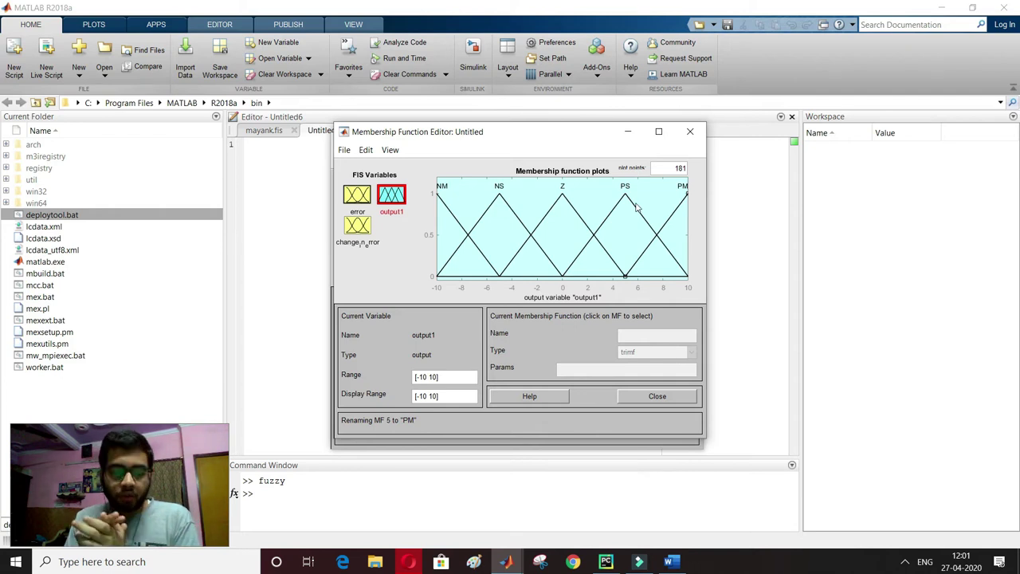
Examine the membership function plot in the Outputs section of the Word report.
left_click(670, 561)
scroll(601, 302, "up", 1)
scroll(602, 305, "down", 2)
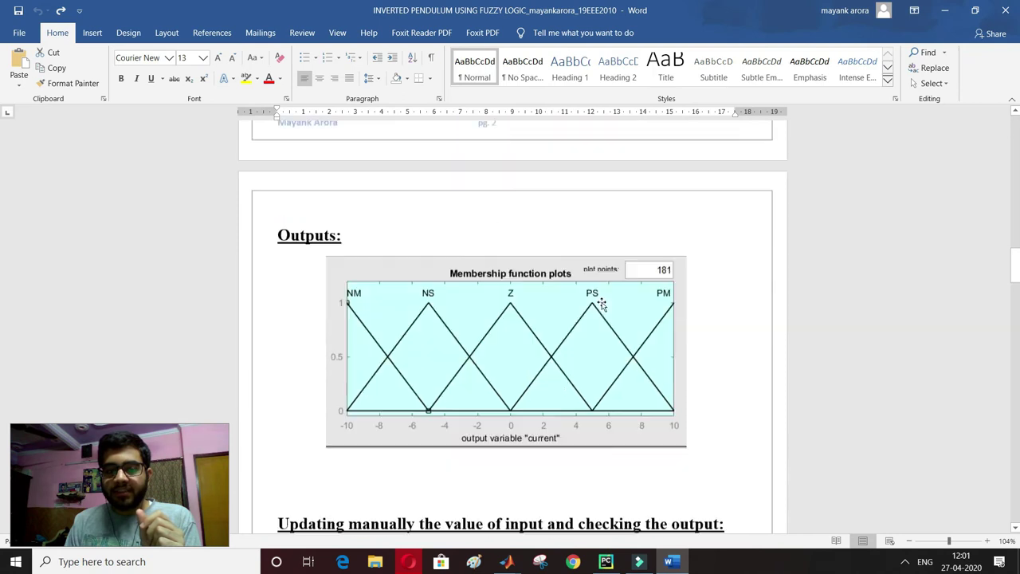
Review the input and output, membership function and rule items in the report's Steps to Solve list.
scroll(602, 306, "down", 3)
scroll(603, 303, "up", 14)
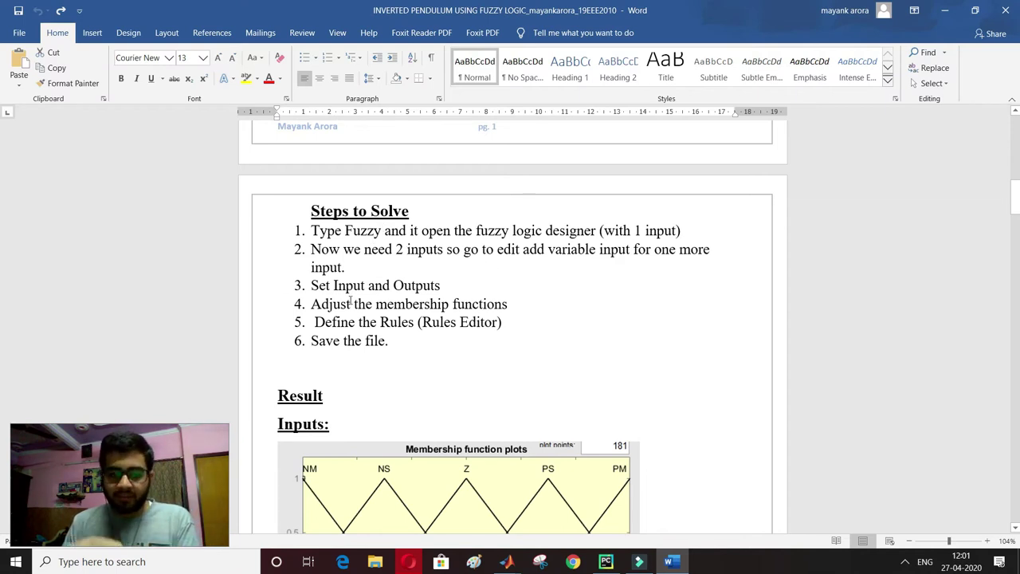
left_click_drag(311, 286, 441, 286)
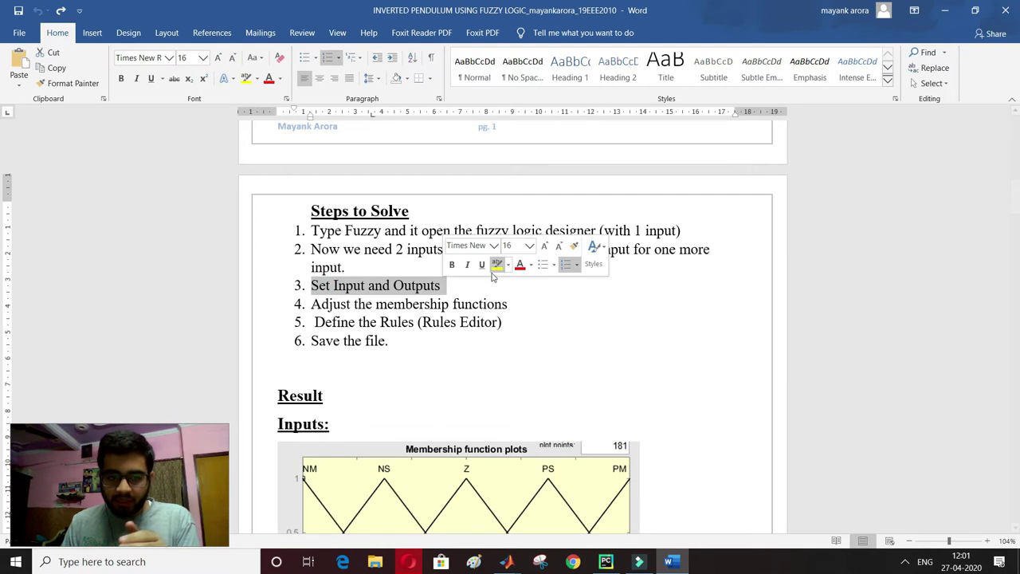
left_click(444, 317)
left_click_drag(311, 305, 486, 311)
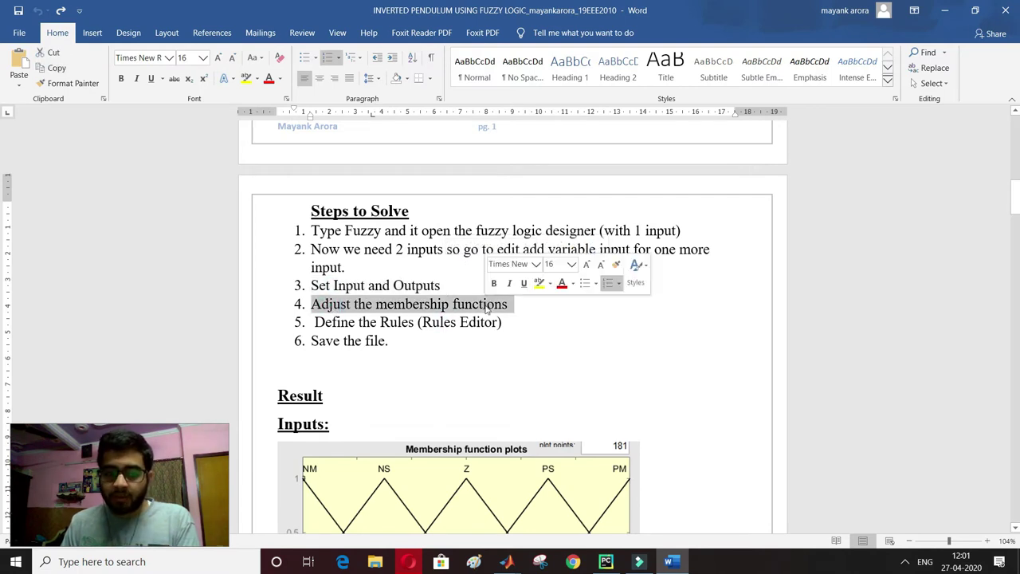
left_click_drag(314, 322, 490, 321)
left_click(490, 321)
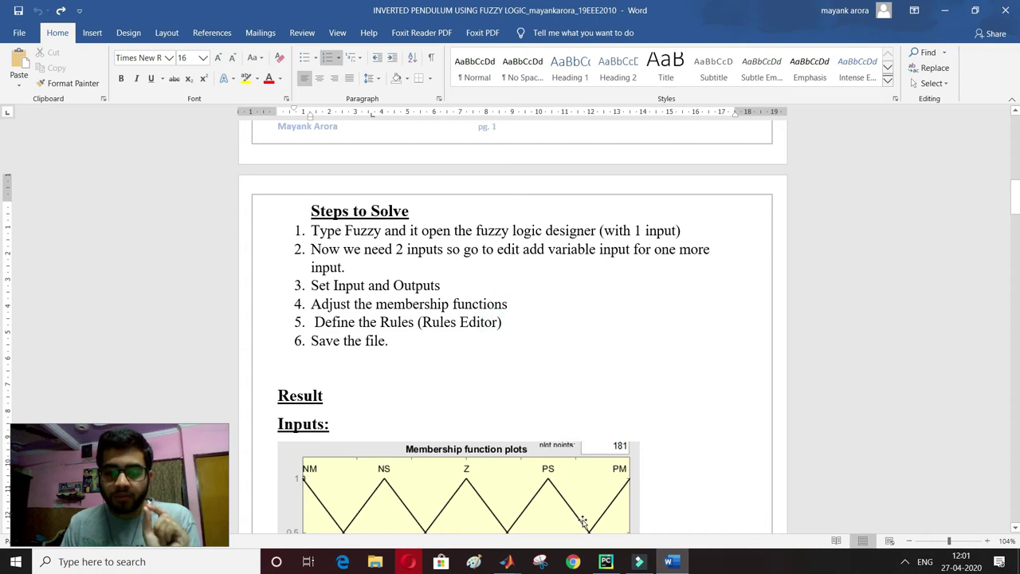
Switch to MATLAB's Membership Function Editor, open the Rule Editor from it and move that window clear of the editor's variables.
left_click(507, 561)
left_click(524, 440)
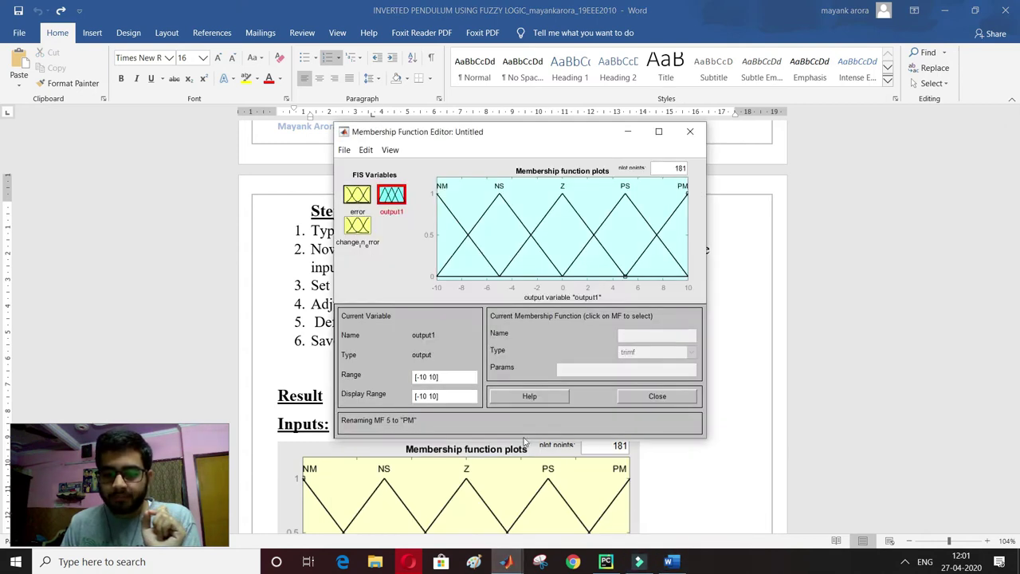
left_click(367, 152)
mouse_move(382, 155)
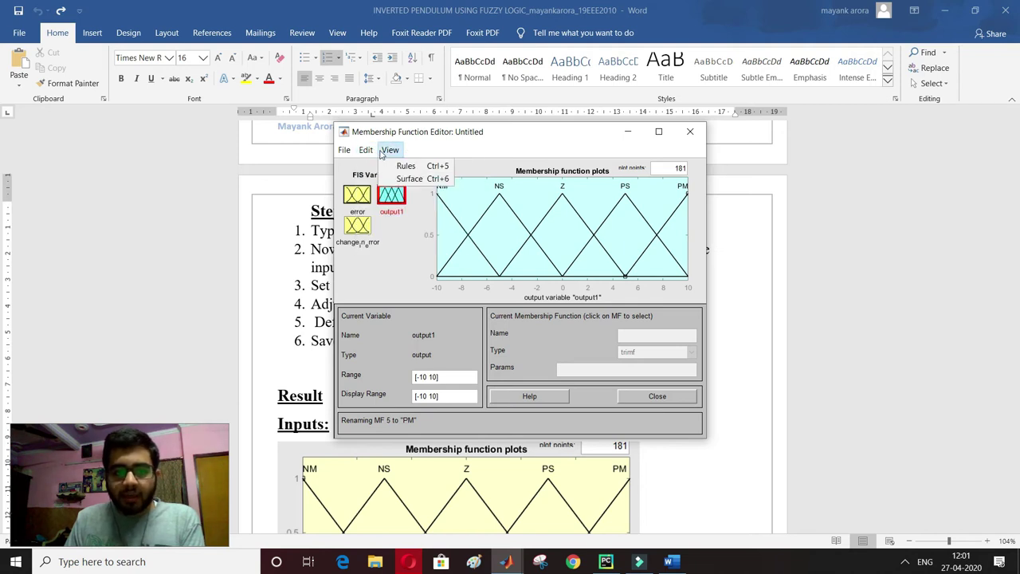
left_click(394, 247)
left_click(367, 151)
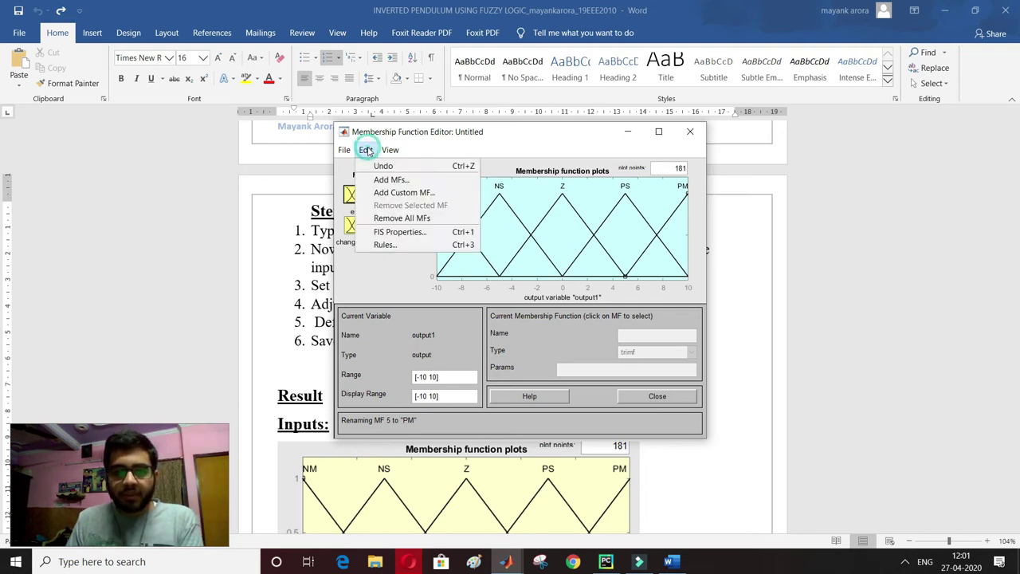
left_click(399, 244)
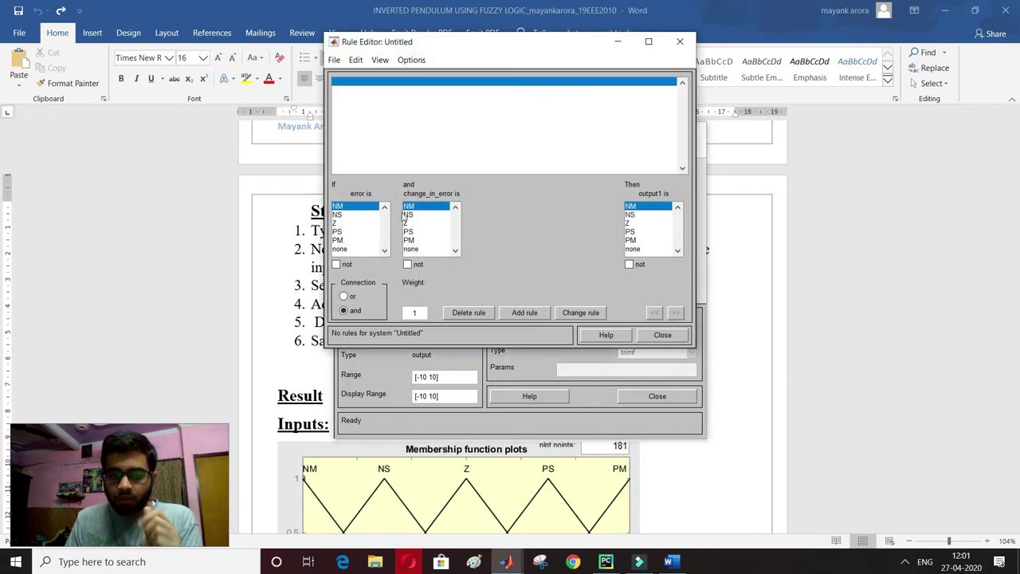
left_click_drag(449, 49, 556, 102)
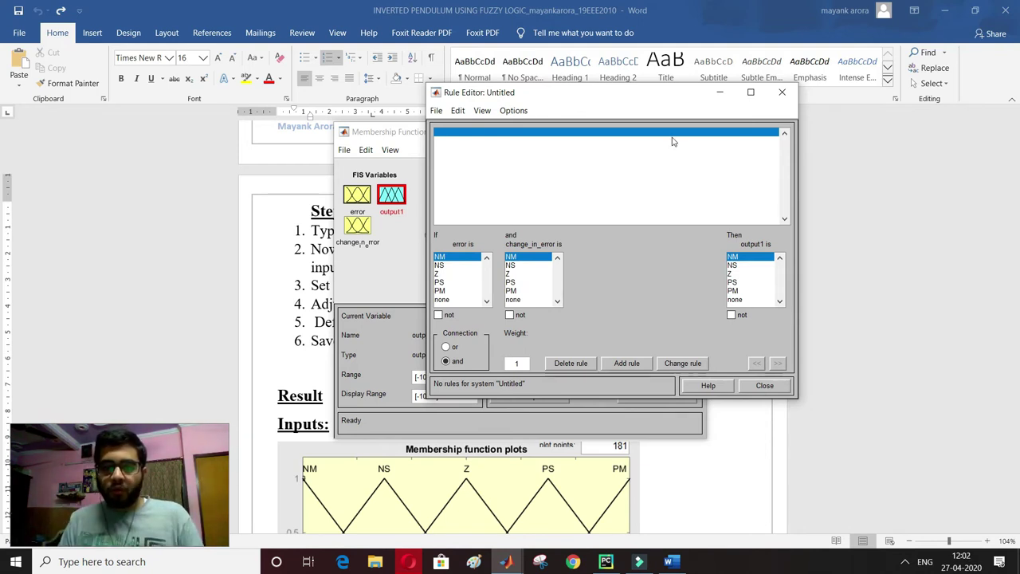
Consult the error versus change-in-error rule table in the Word report.
left_click(685, 565)
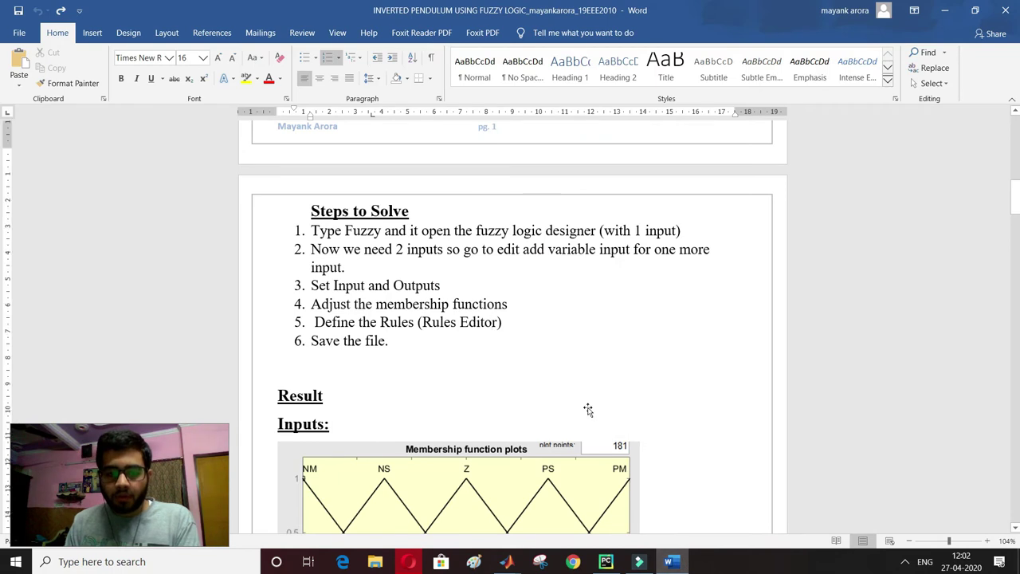
scroll(587, 410, "down", 10)
scroll(588, 412, "up", 10)
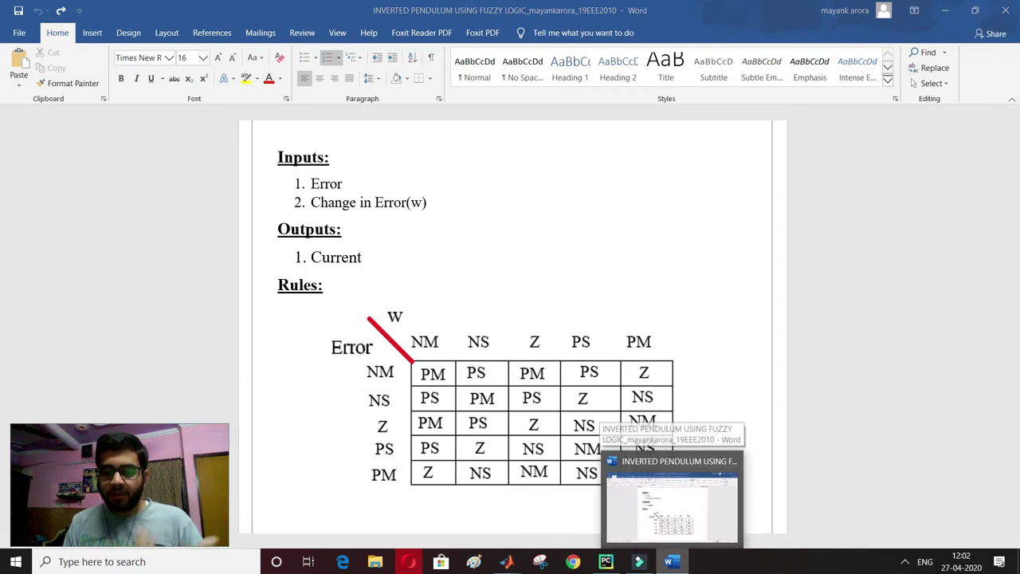
Add the rule with error NM and change_in_error NM giving output1 PM in MATLAB, keeping only one copy of it.
left_click(506, 561)
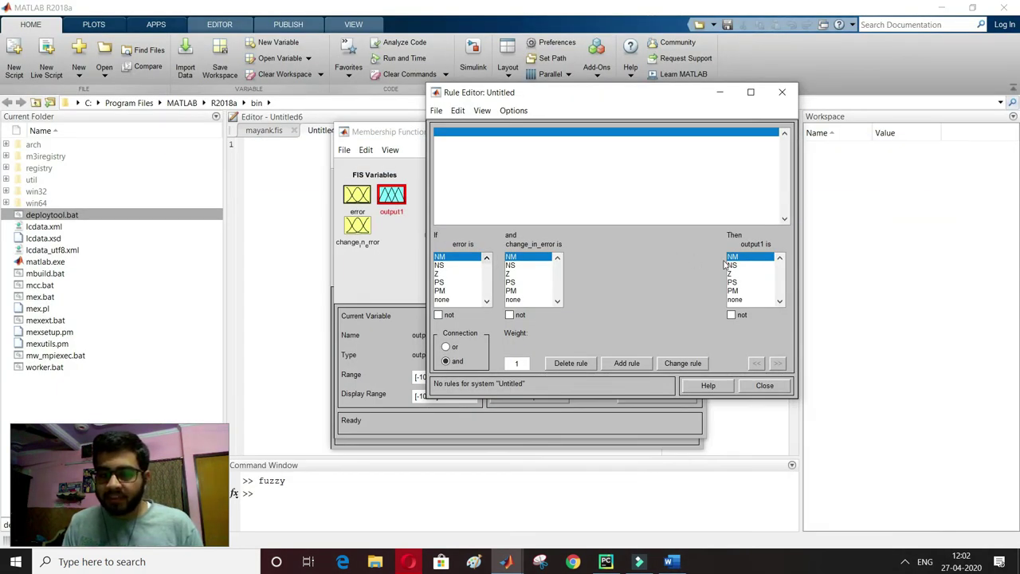
left_click(734, 291)
left_click(628, 365)
left_click(634, 365)
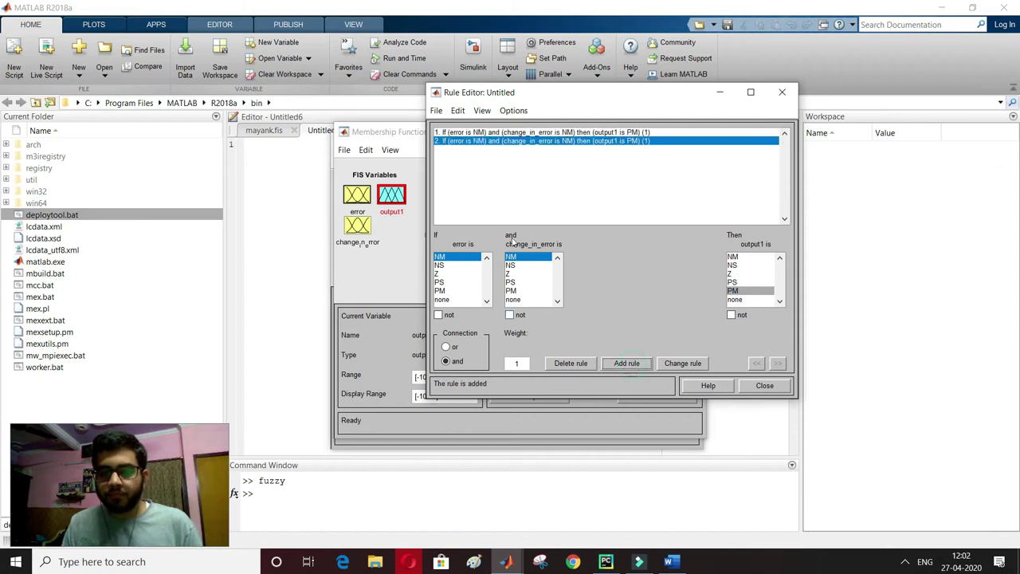
left_click(573, 364)
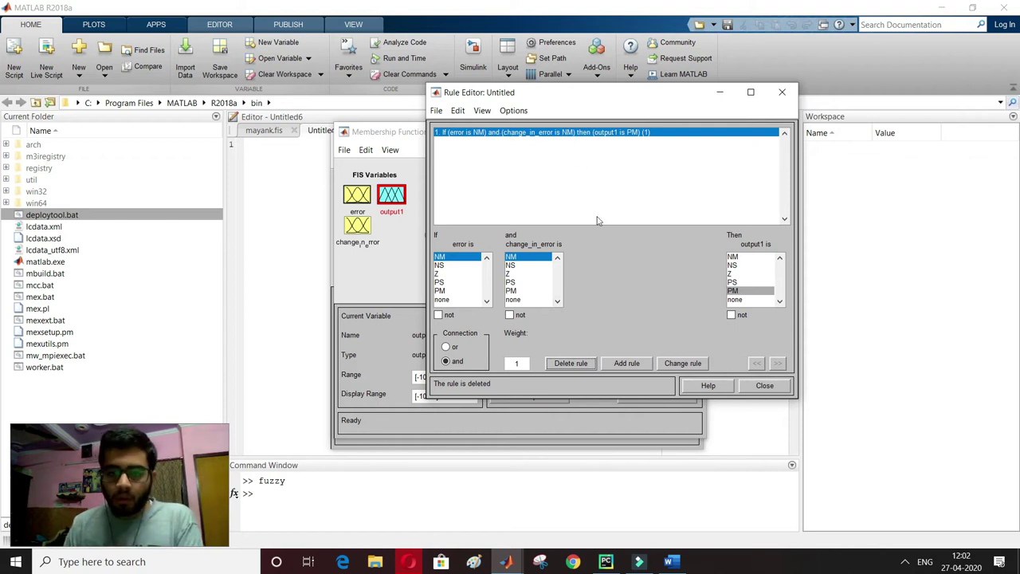
Following the report's rule table, add the rule with error NM and change_in_error NS giving output1 PS.
key("alt+Tab")
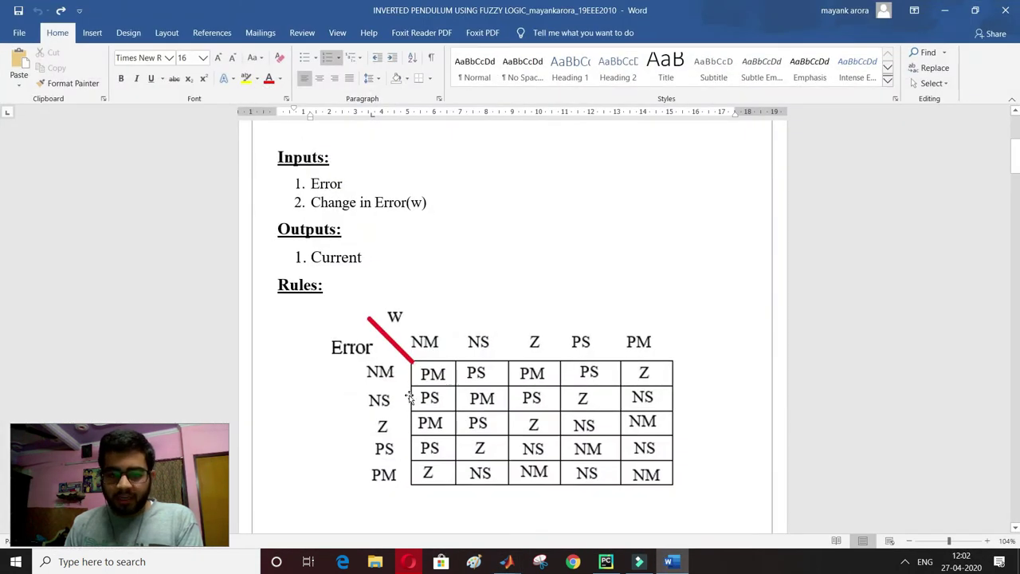
key("alt+Tab")
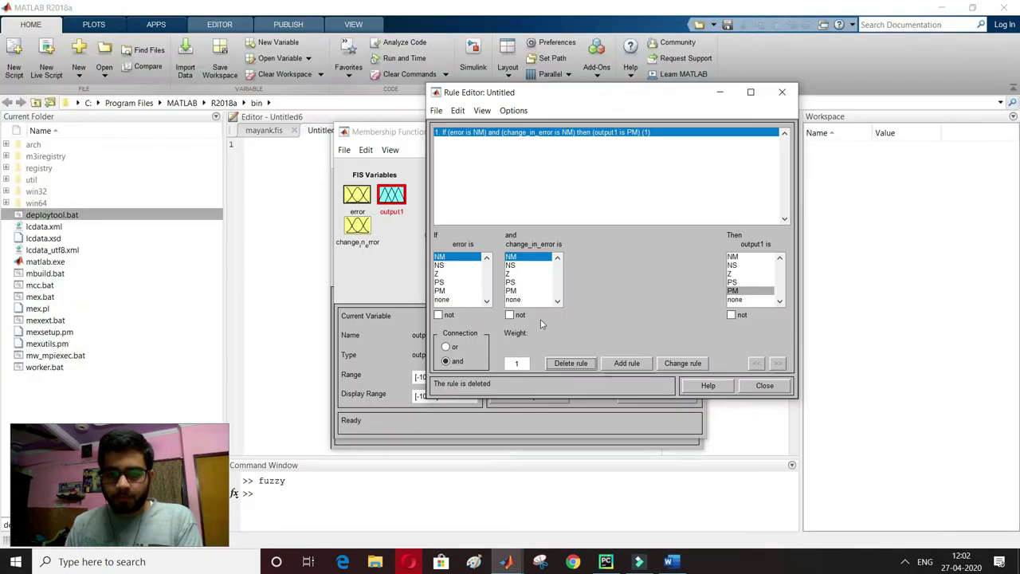
left_click(514, 264)
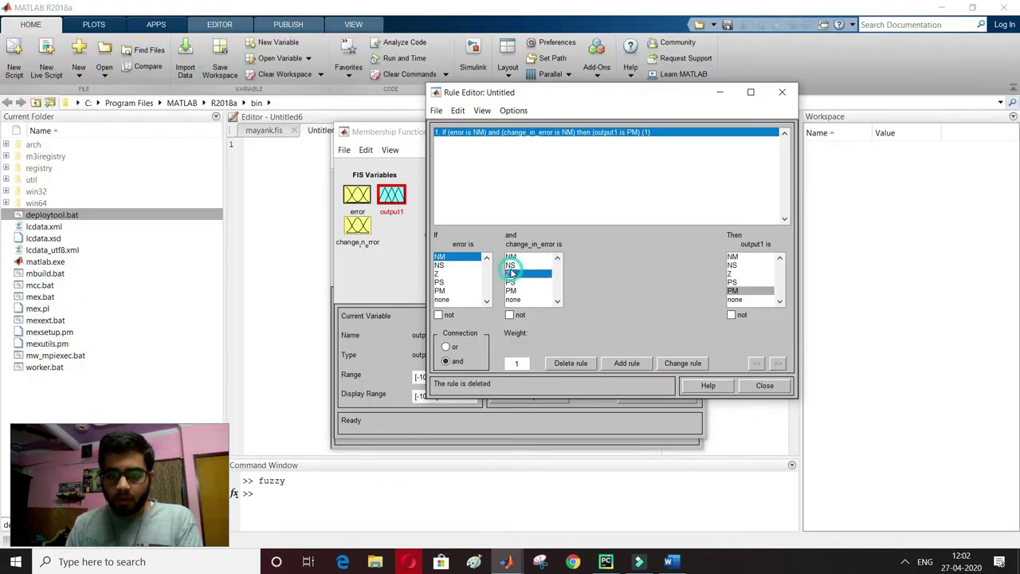
left_click(735, 282)
left_click(626, 362)
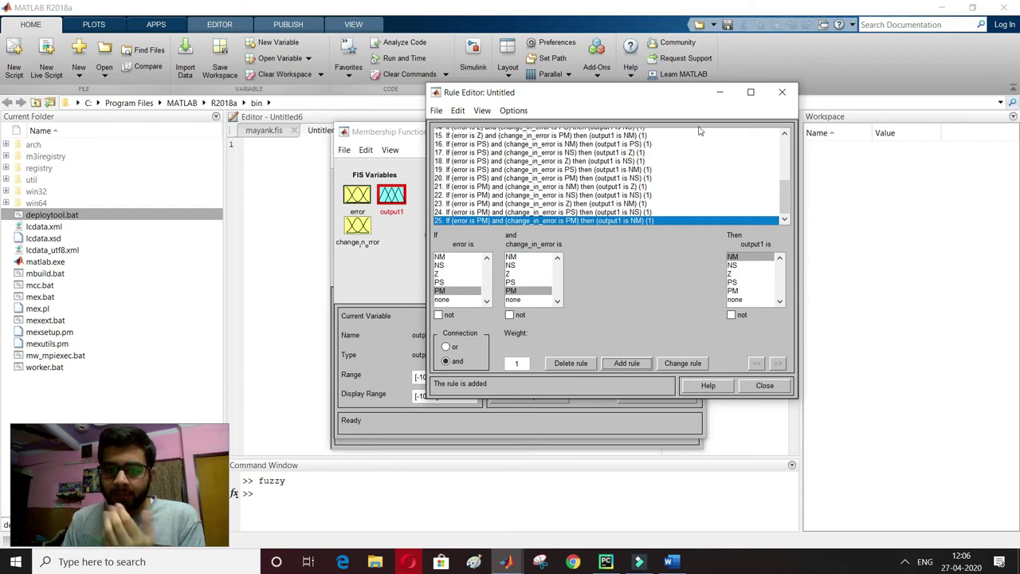
Compare the entered rules with the rule table in the Word report and close the Rule Editor.
left_click_drag(784, 199, 784, 157)
key("alt+Tab")
scroll(542, 337, "up", 1)
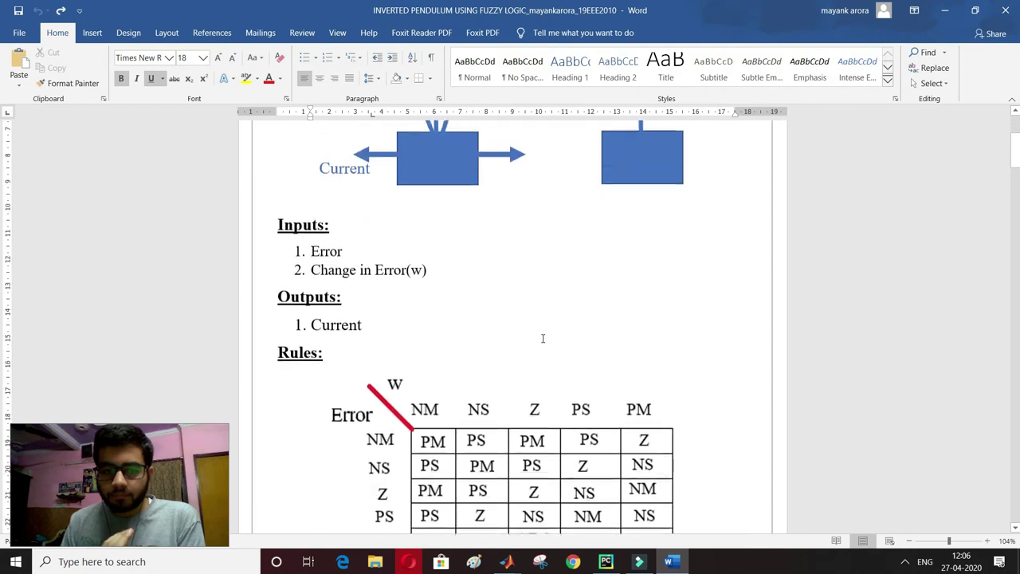
scroll(598, 537, "down", 1)
scroll(414, 276, "down", 1)
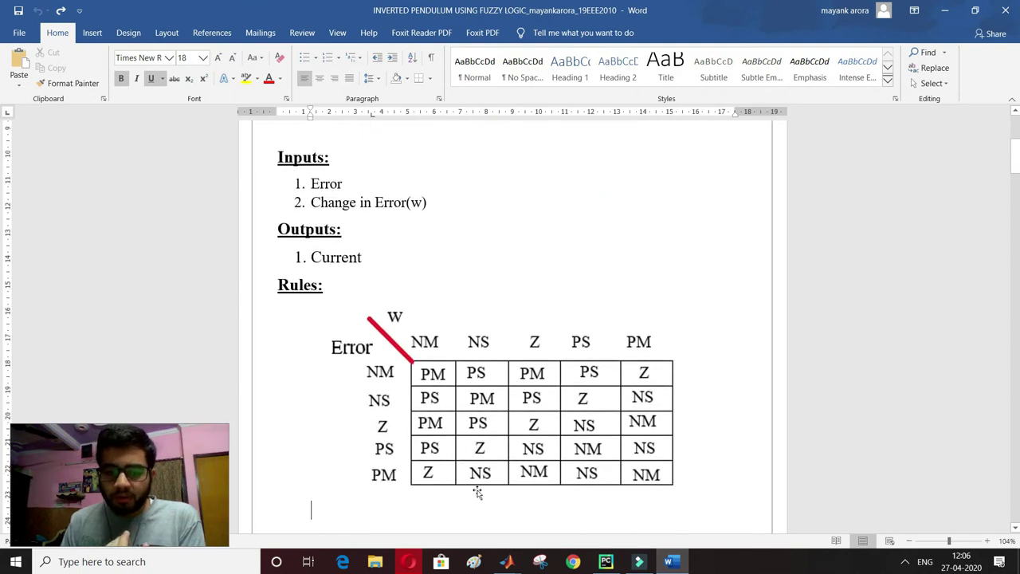
key("alt+Tab")
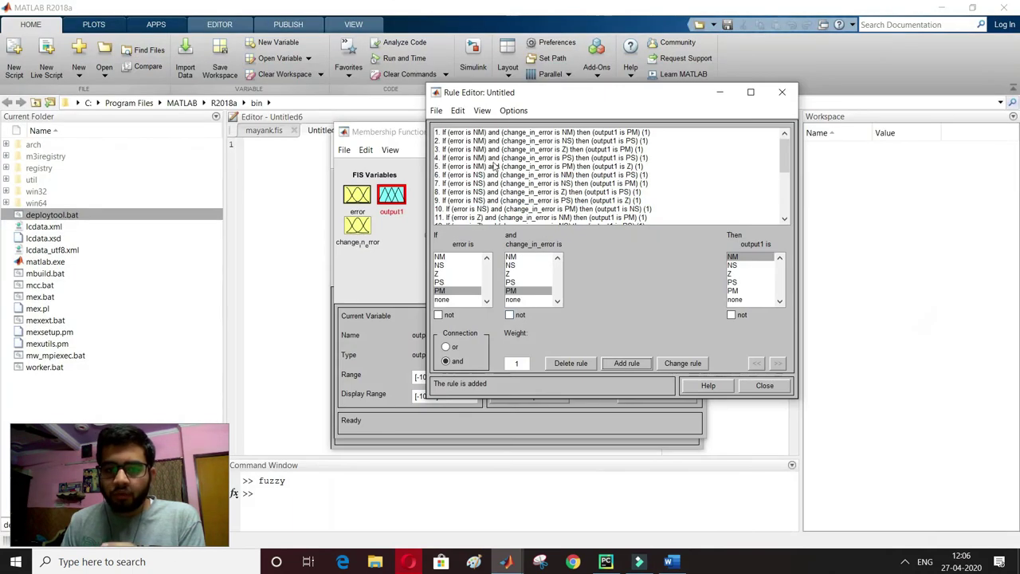
left_click(762, 386)
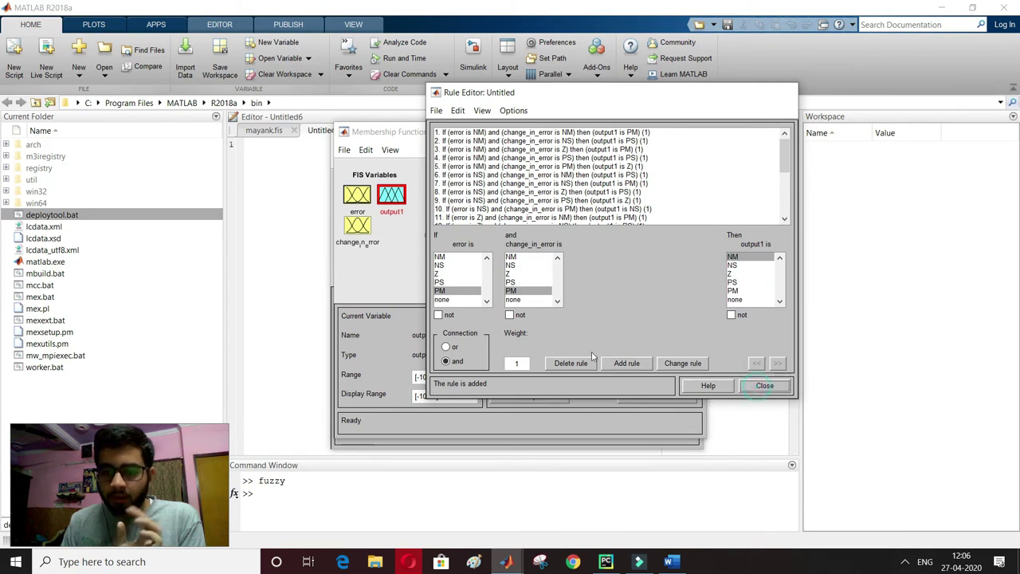
Open the Rule Viewer for the fuzzy system and maximize its window.
left_click(389, 151)
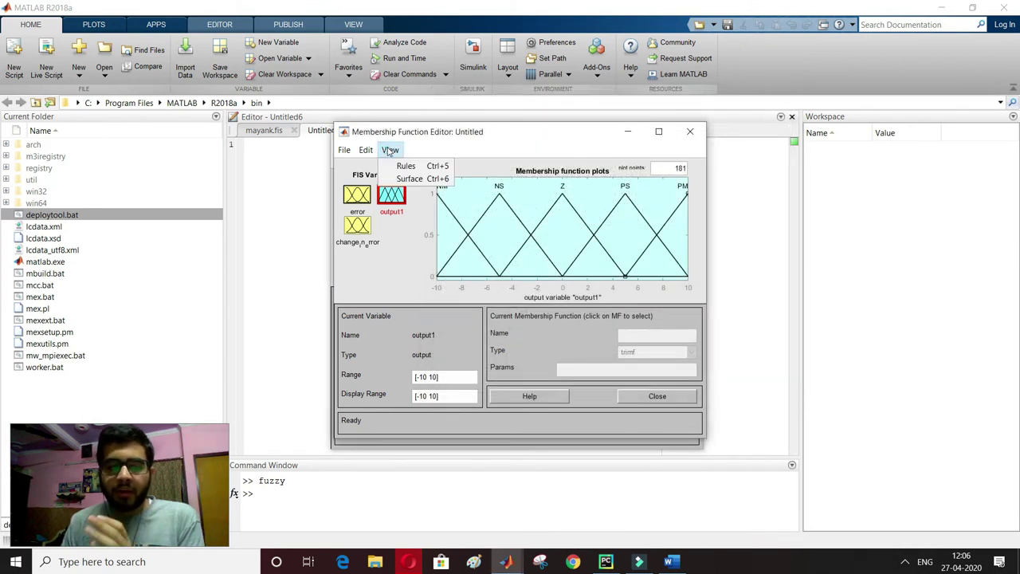
left_click(404, 165)
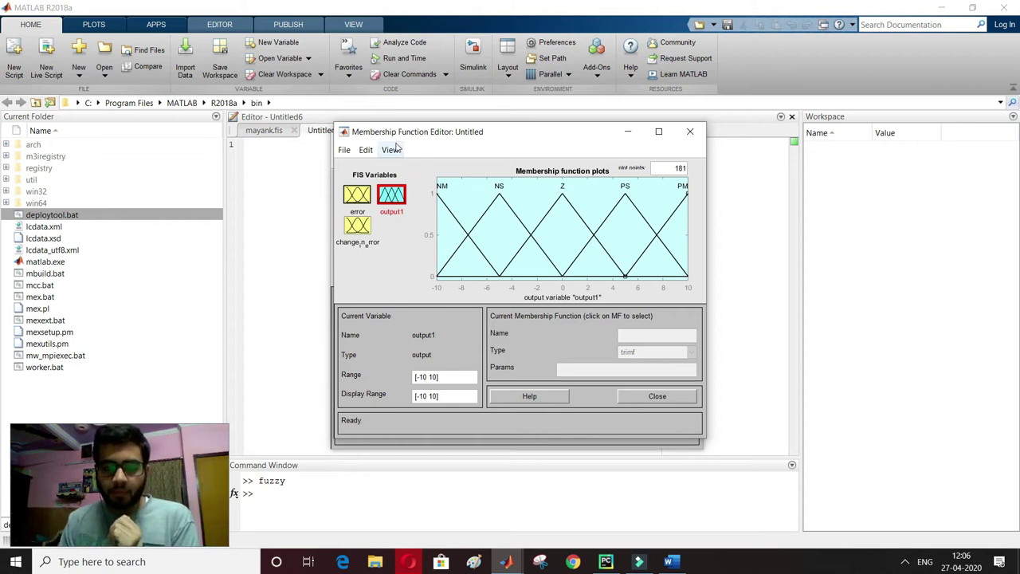
left_click(392, 152)
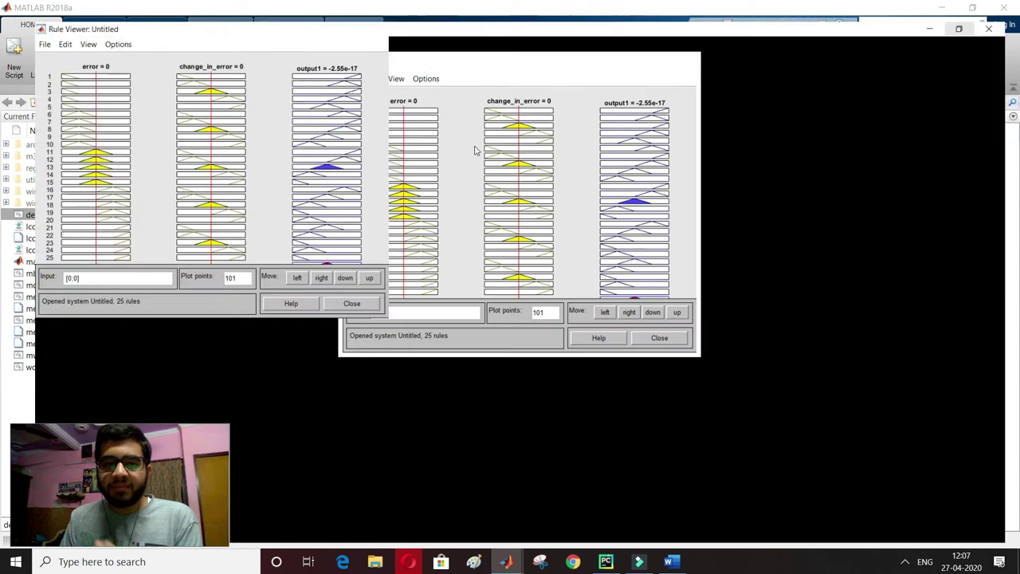
left_click(648, 41)
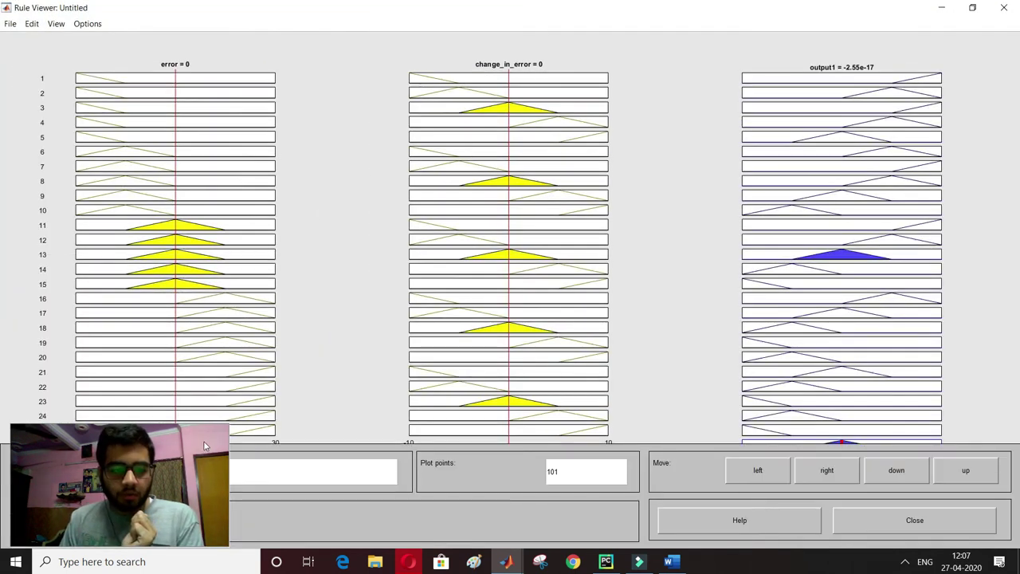
left_click_drag(229, 424, 120, 470)
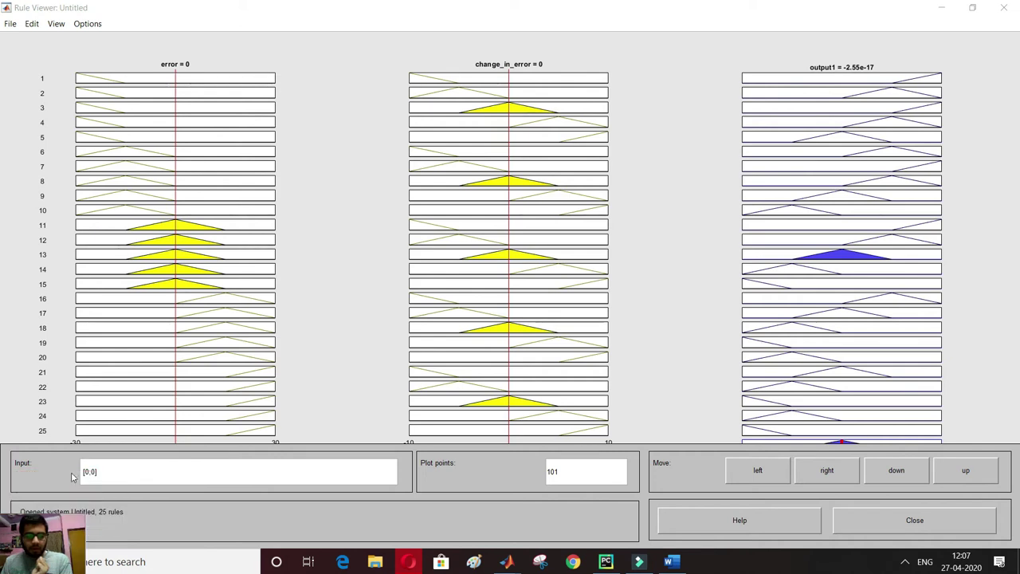
Test the rules with error about -9.02 and change_in_error about -2.99, and with the input [2;6].
left_click(144, 83)
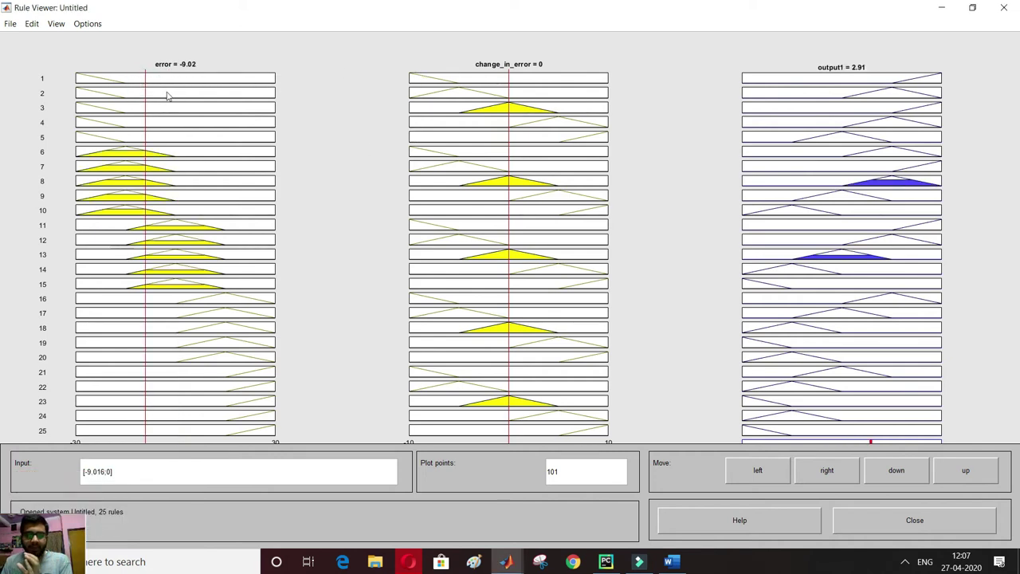
left_click(479, 89)
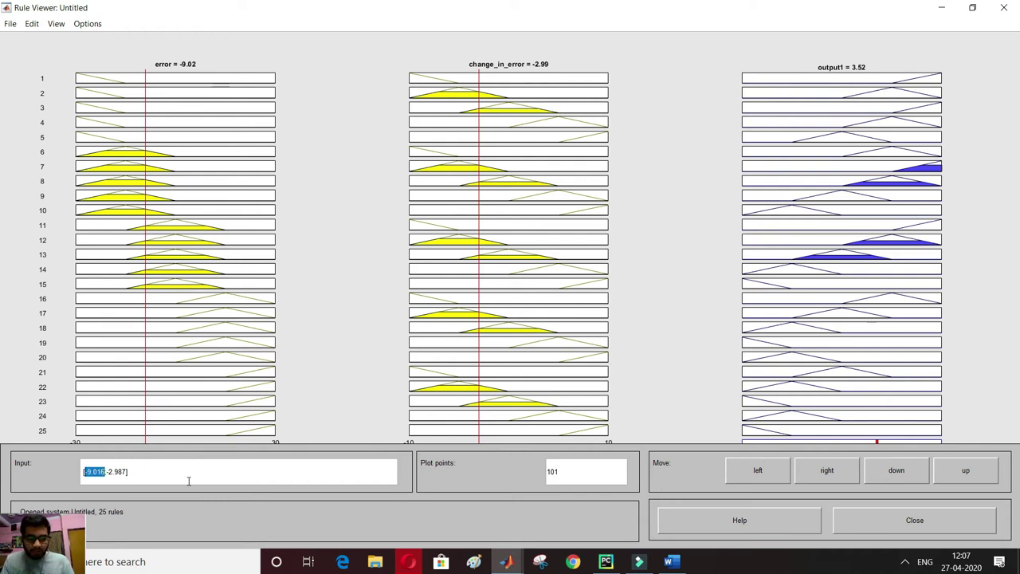
type("2")
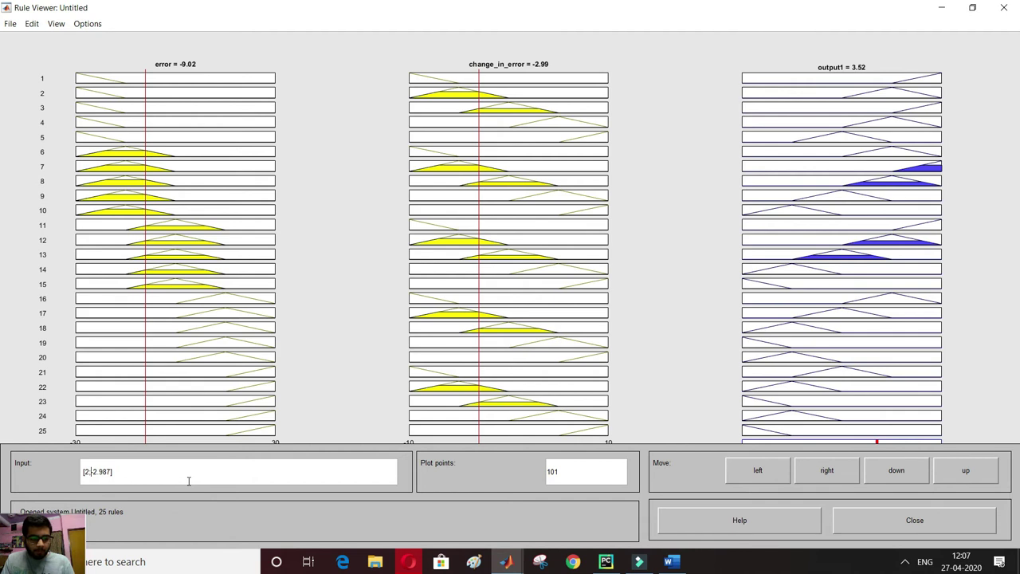
key("shift+Right")
key("shift+Right")
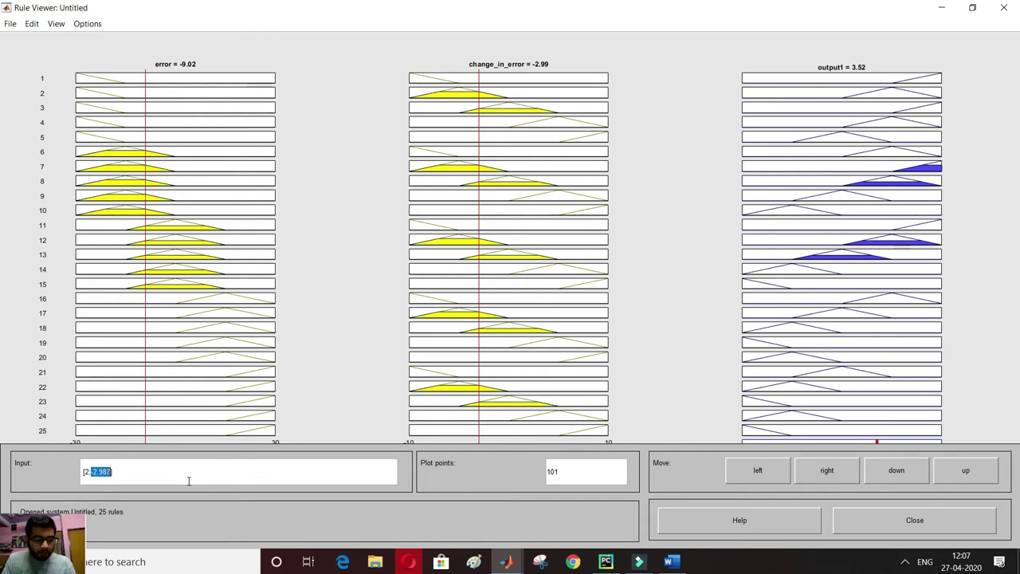
type("6")
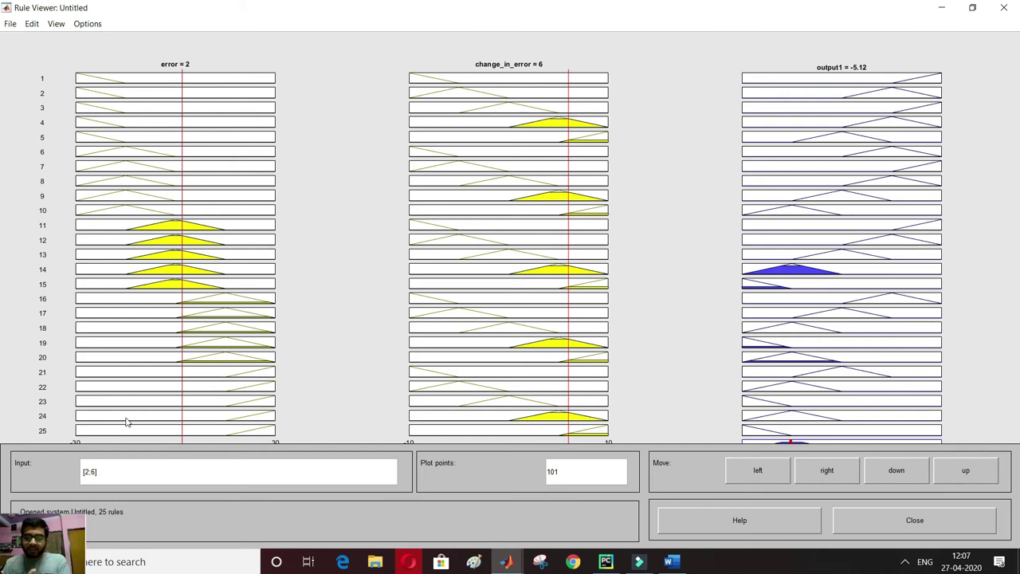
Test the rules with error moved to about 8.06 and change_in_error to about -3.84.
left_click(137, 129)
left_click(202, 131)
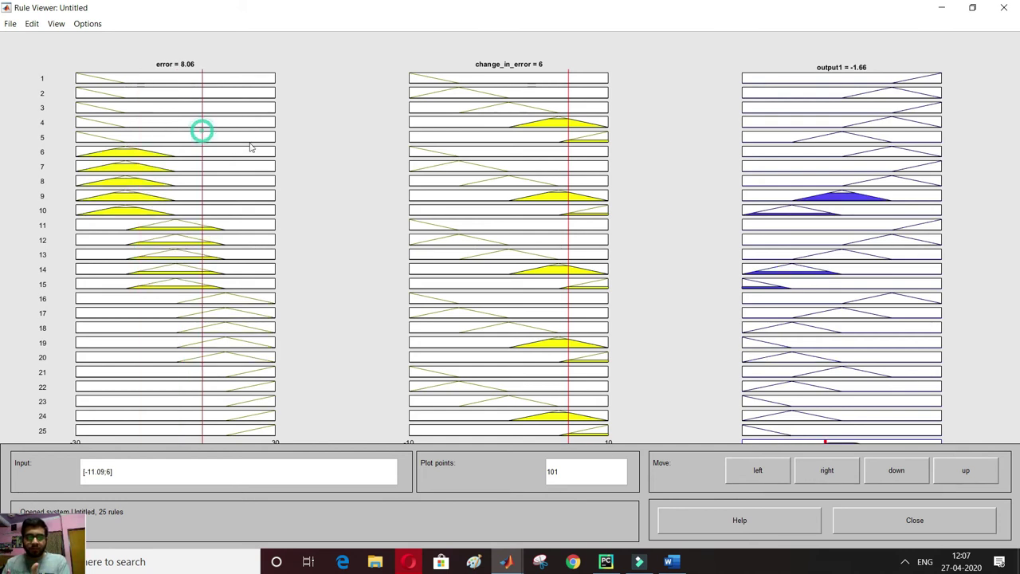
left_click(469, 136)
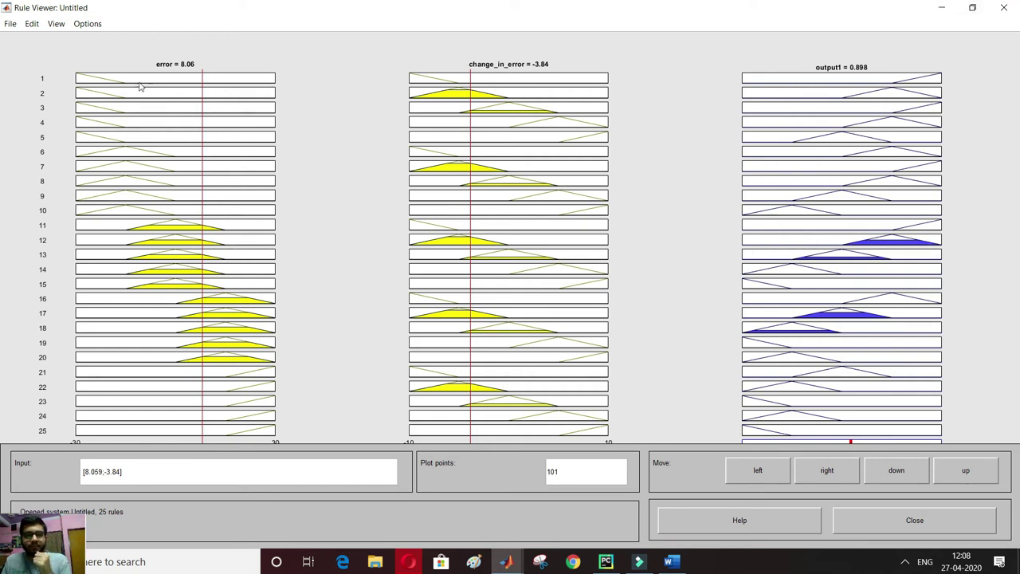
Open the Surface Viewer for the fuzzy system, maximize its window and rotate the output1 surface to inspect its shape.
mouse_move(506, 562)
left_click(548, 500)
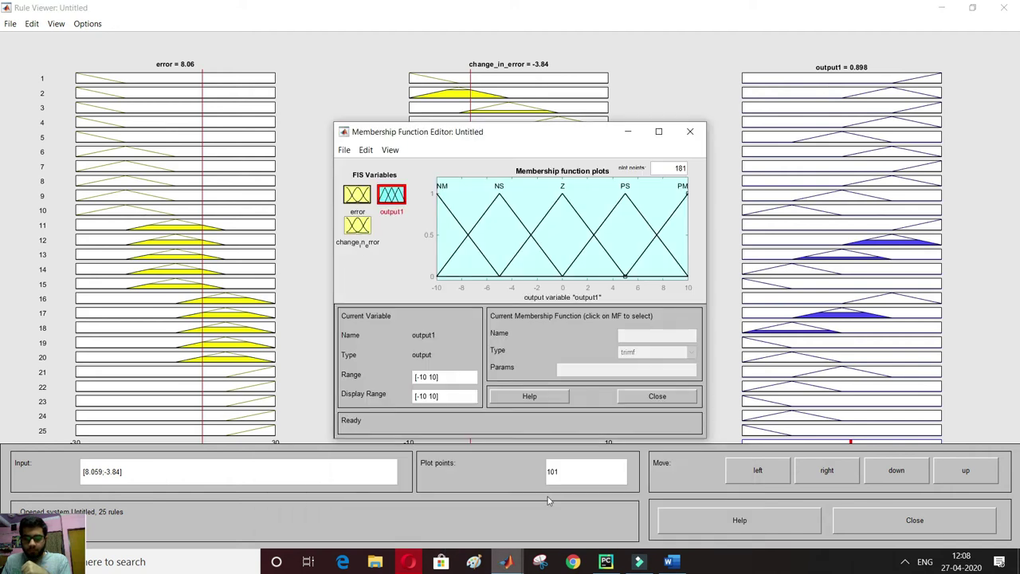
left_click(390, 150)
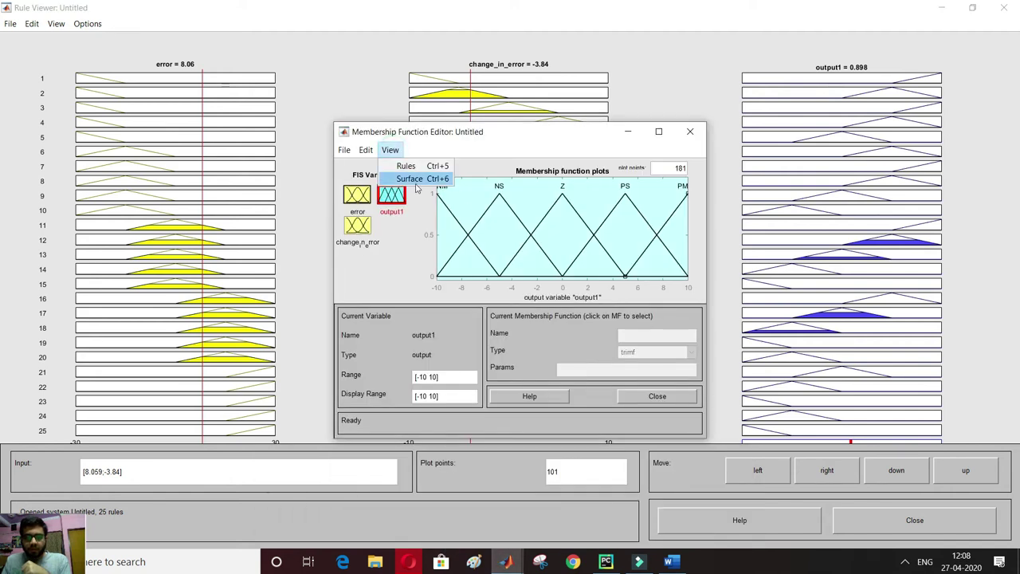
left_click(416, 182)
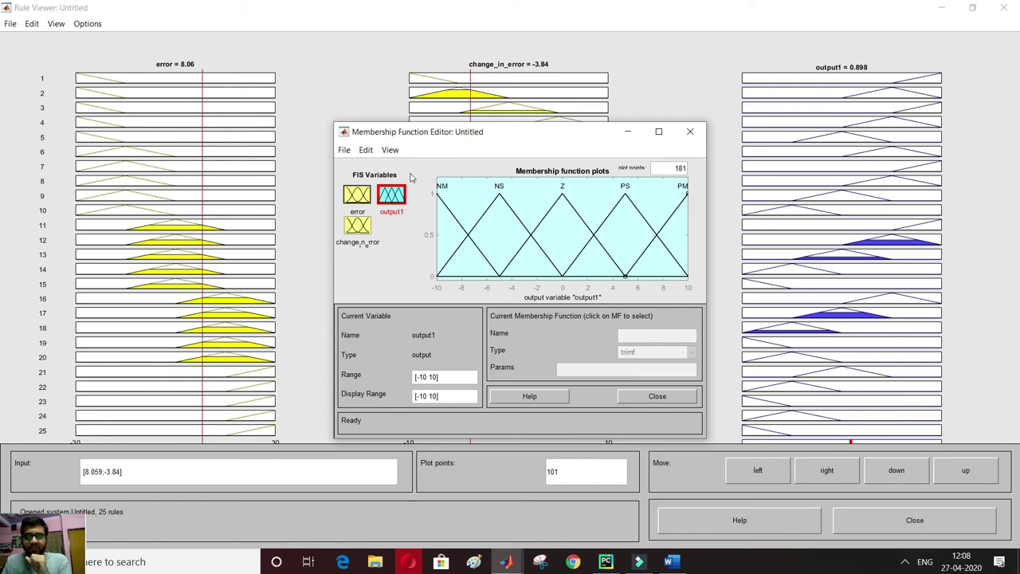
left_click(391, 149)
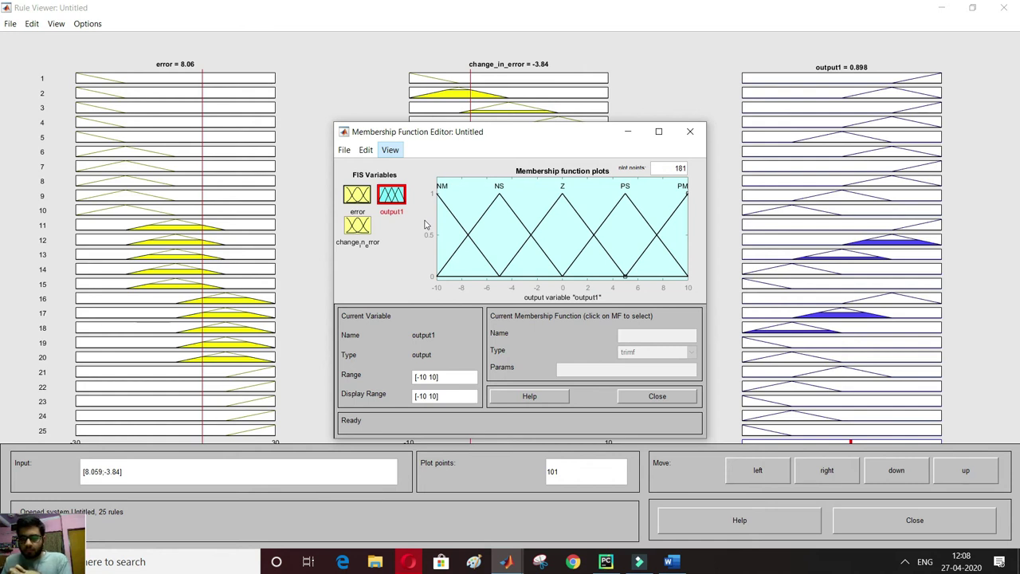
left_click(476, 207)
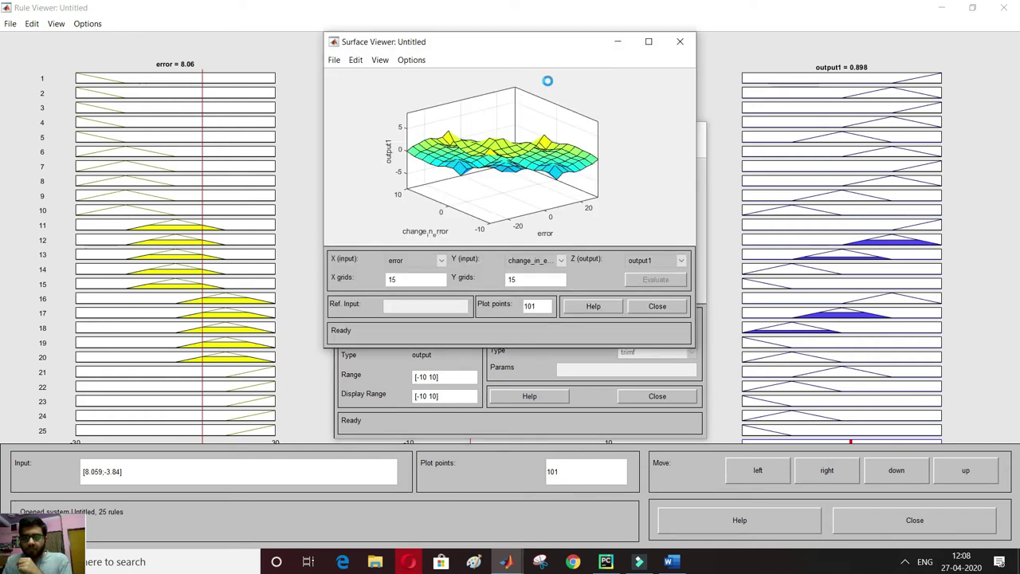
left_click(648, 41)
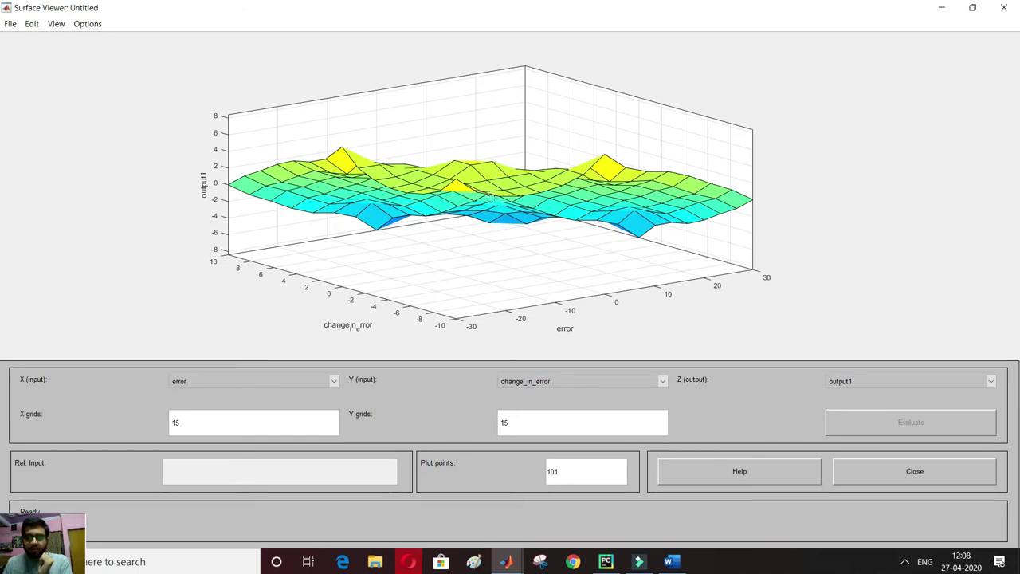
left_click_drag(483, 194, 501, 191)
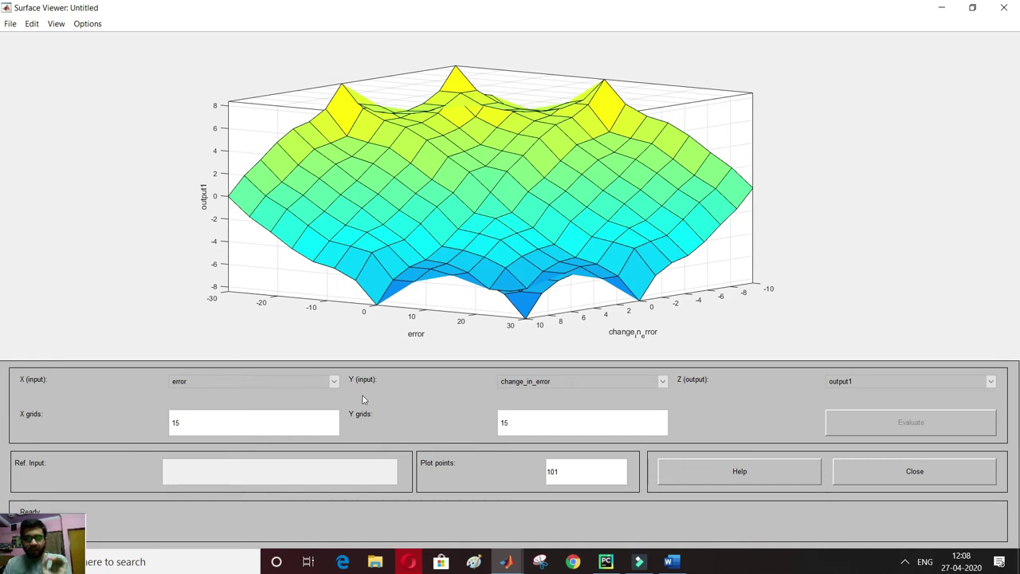
Set the surface's Y input to none and plot output1 against error alone and against change_in_error alone.
left_click(308, 392)
left_click(314, 412)
left_click(548, 388)
left_click(551, 413)
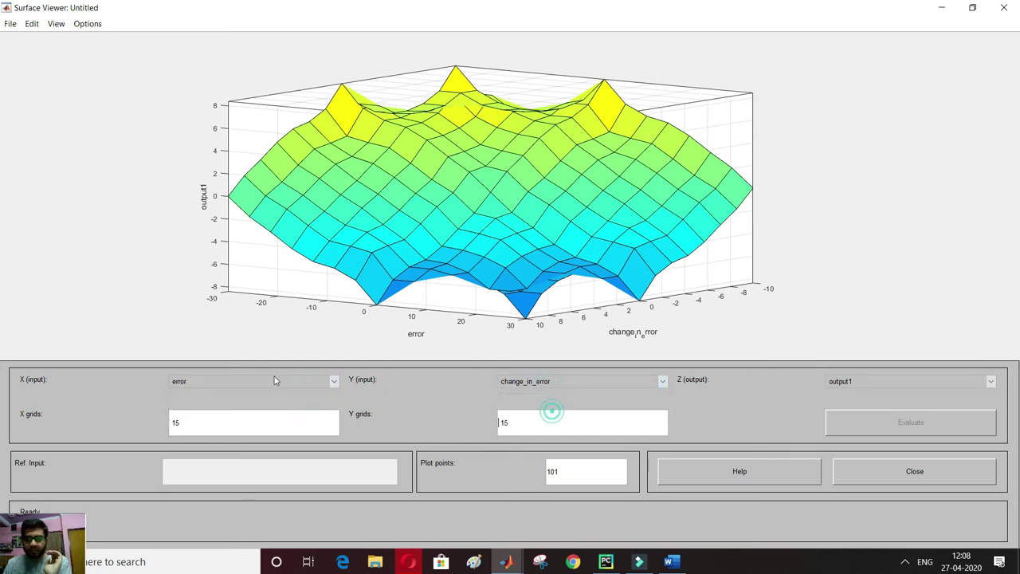
left_click(573, 383)
left_click(576, 406)
left_click(314, 383)
left_click(163, 211)
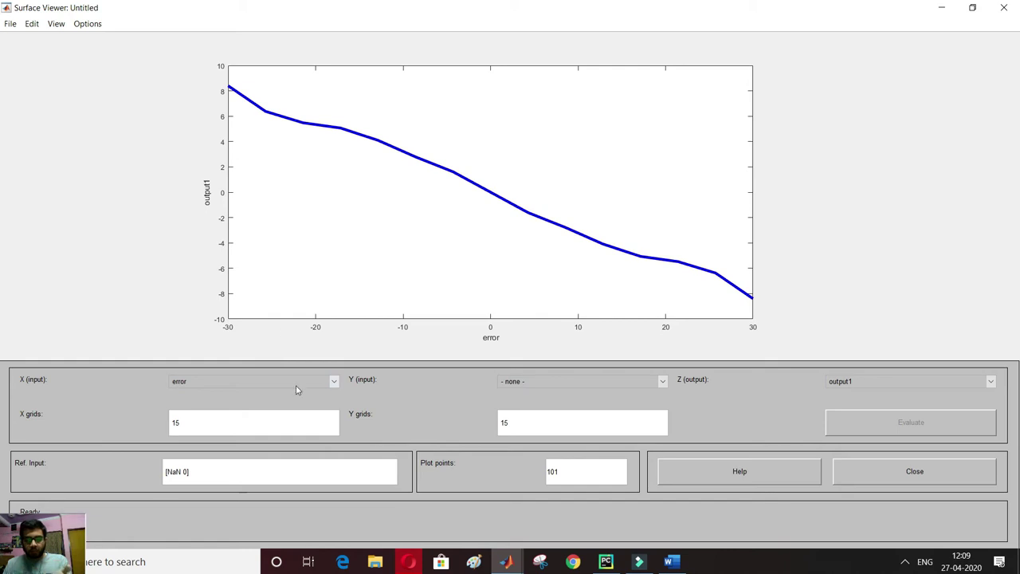
left_click(335, 382)
left_click(300, 407)
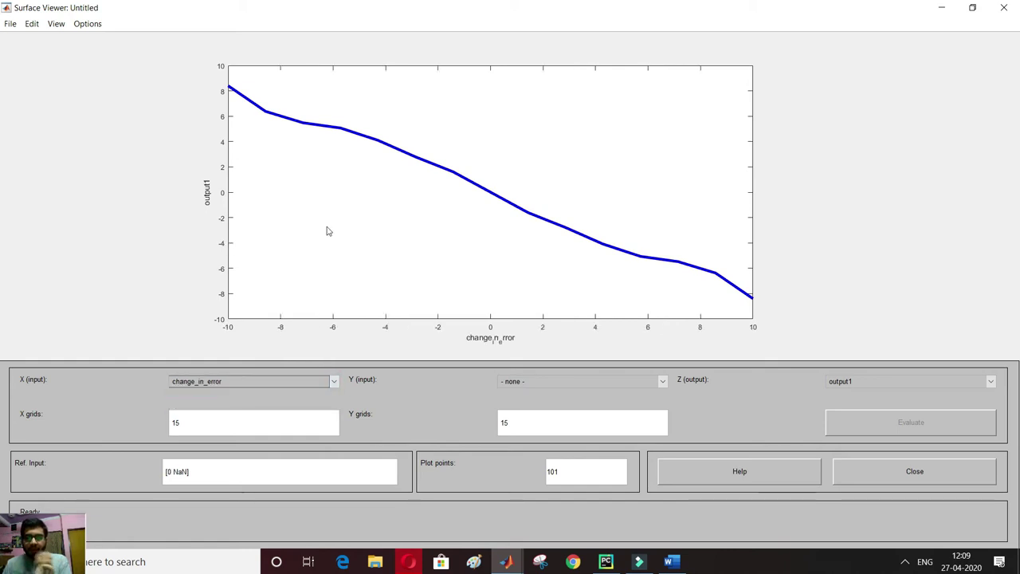
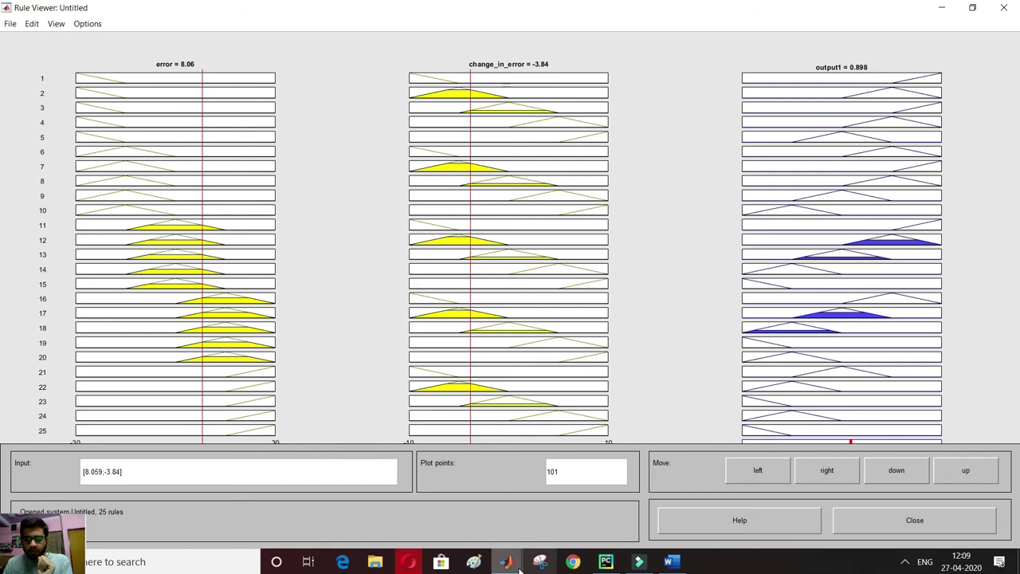
Return to the Membership Function Editor and review the membership functions of error and output1.
left_click(562, 506)
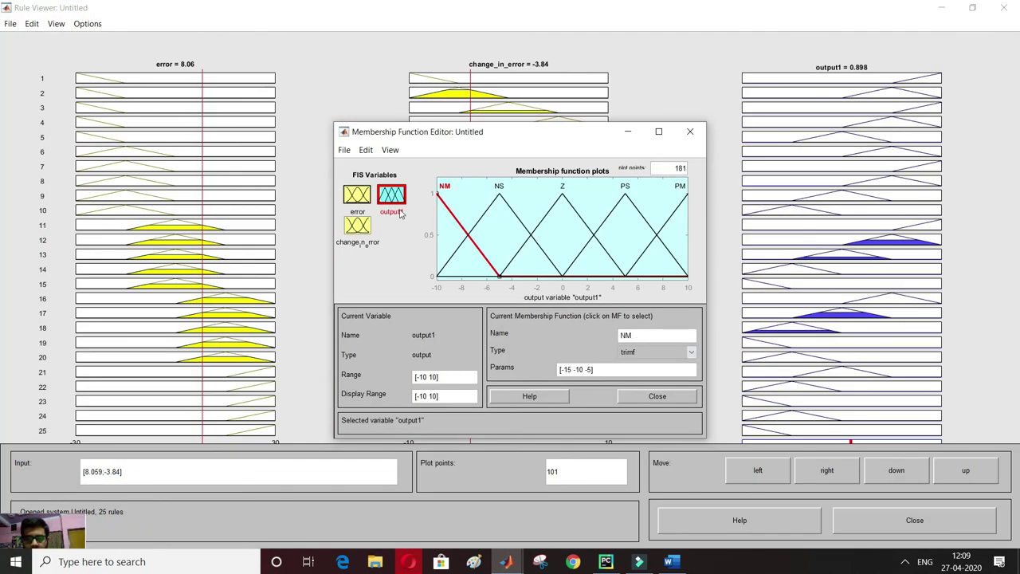
mouse_move(507, 562)
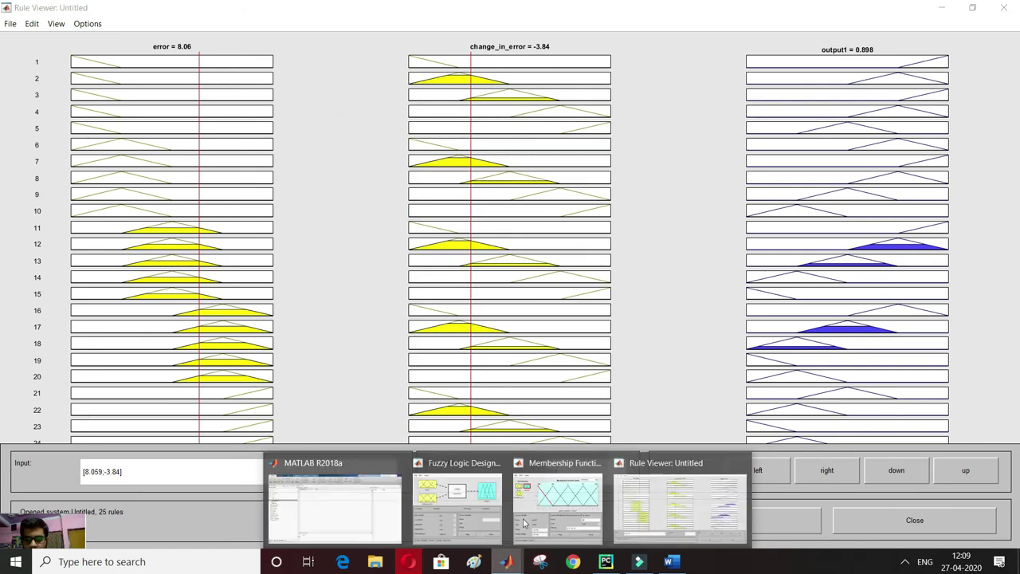
left_click(524, 522)
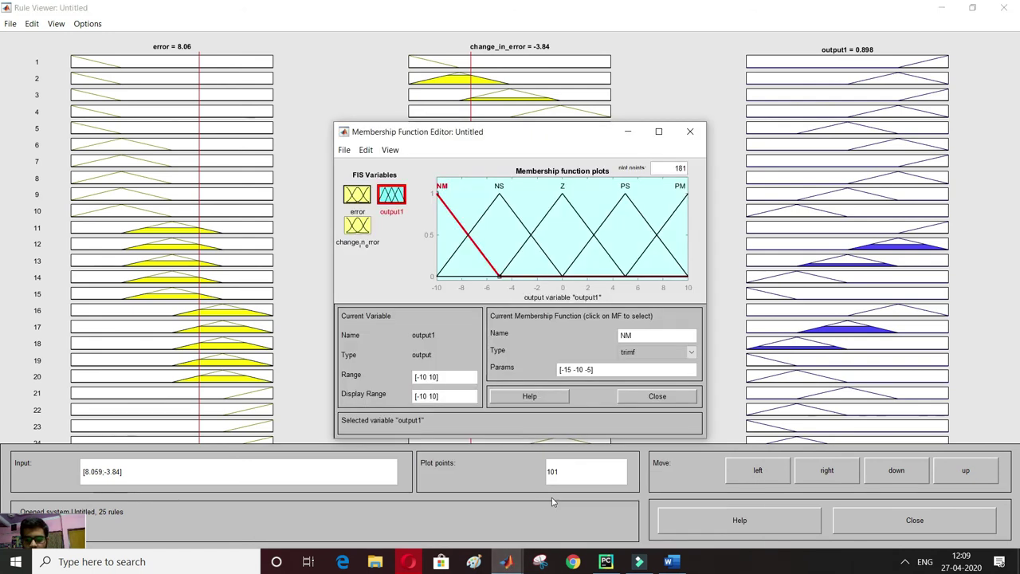
left_click(357, 203)
left_click(498, 446)
mouse_move(523, 563)
left_click(566, 519)
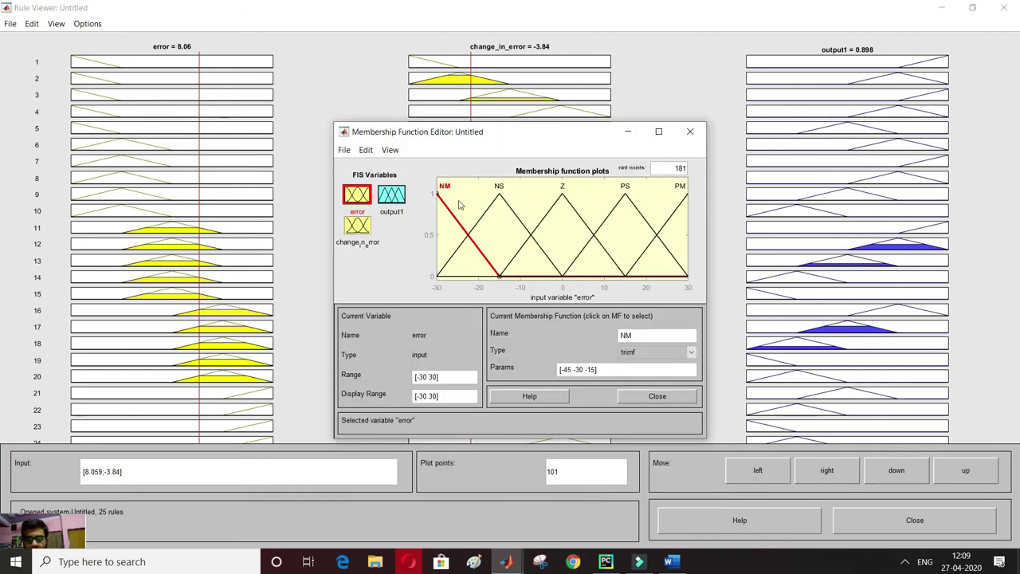
left_click(515, 201)
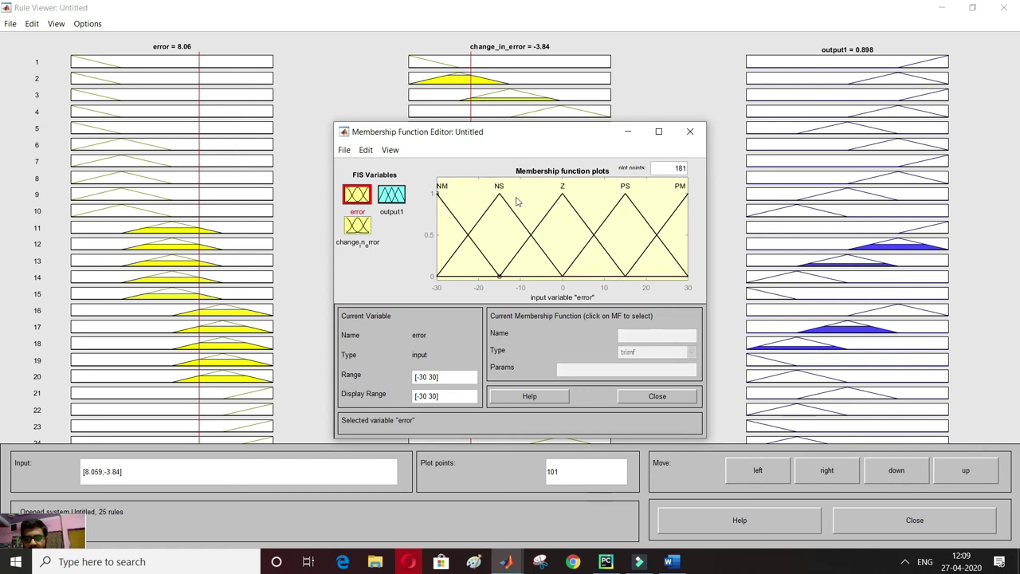
left_click(392, 196)
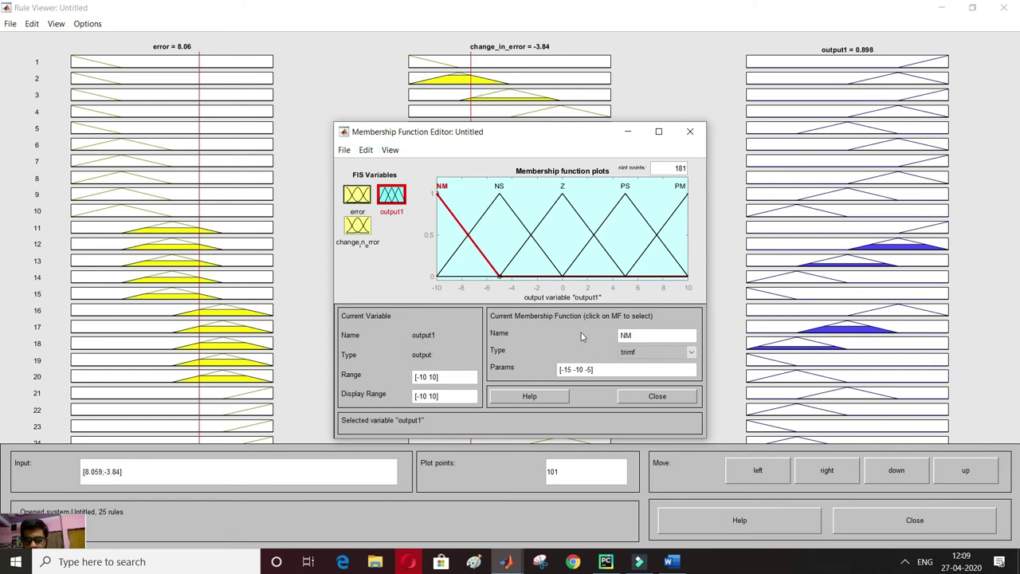
left_click(460, 229)
left_click(460, 229)
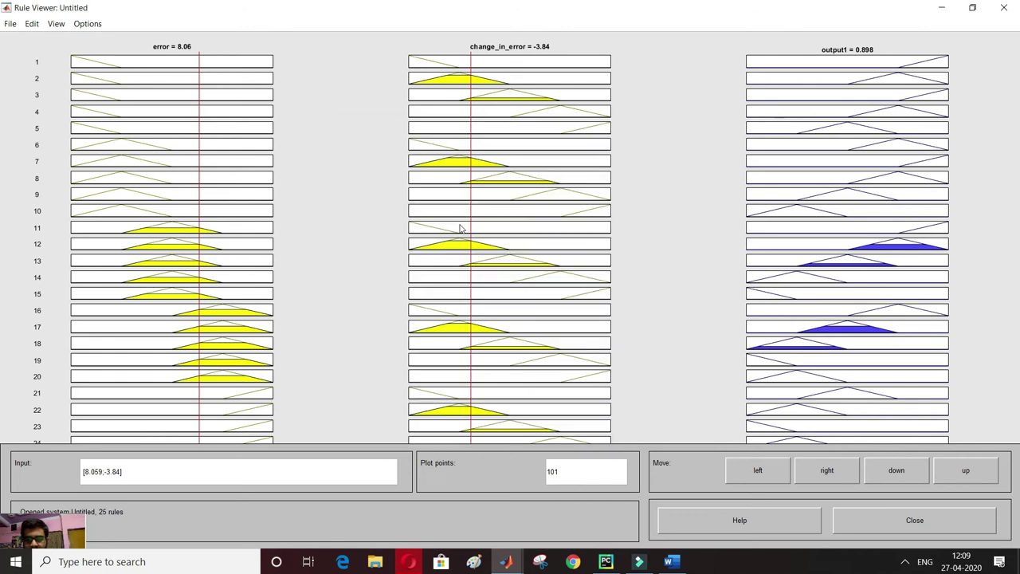
mouse_move(507, 562)
left_click(574, 503)
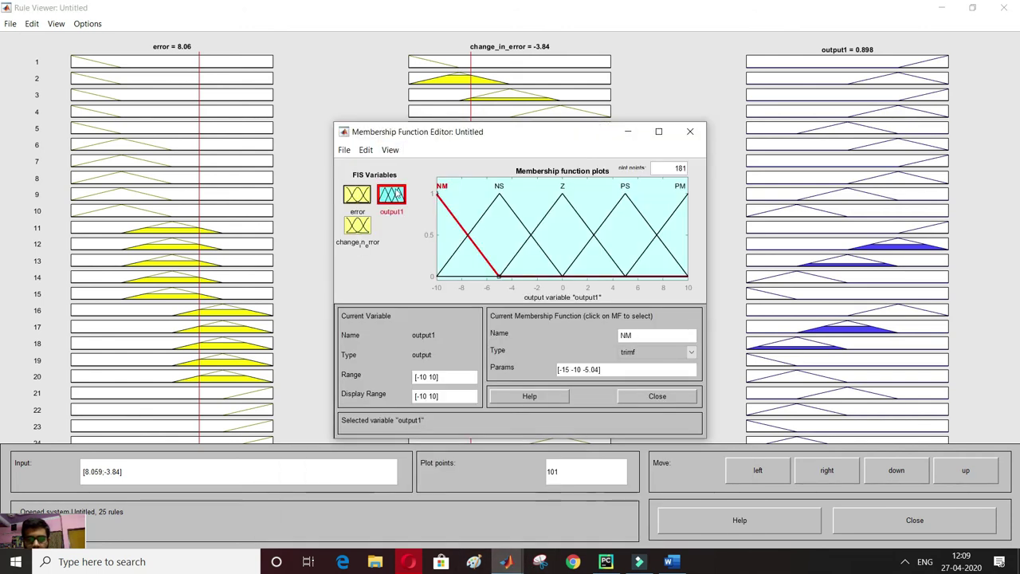
left_click(390, 150)
left_click(390, 150)
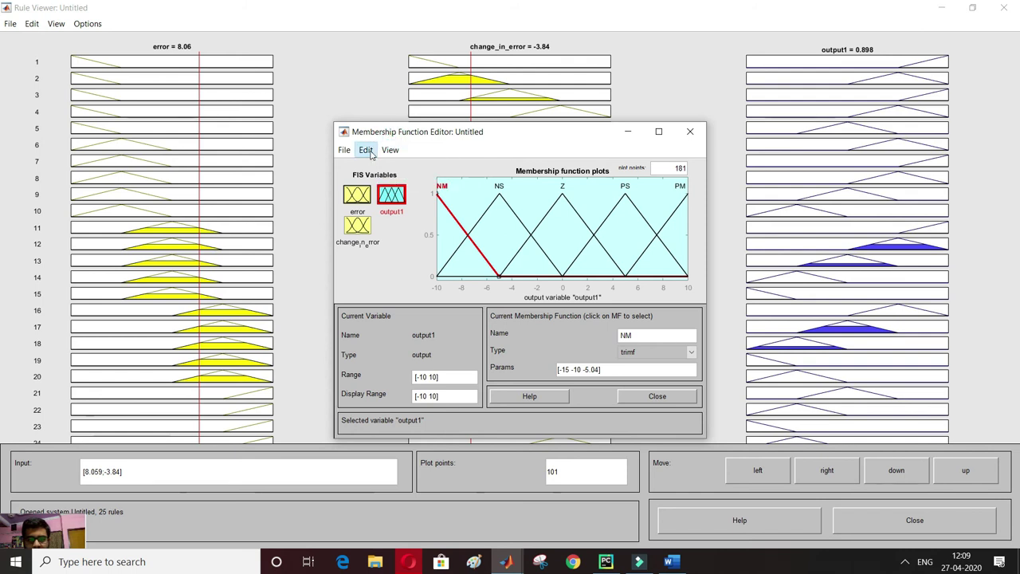
left_click(369, 151)
left_click(383, 180)
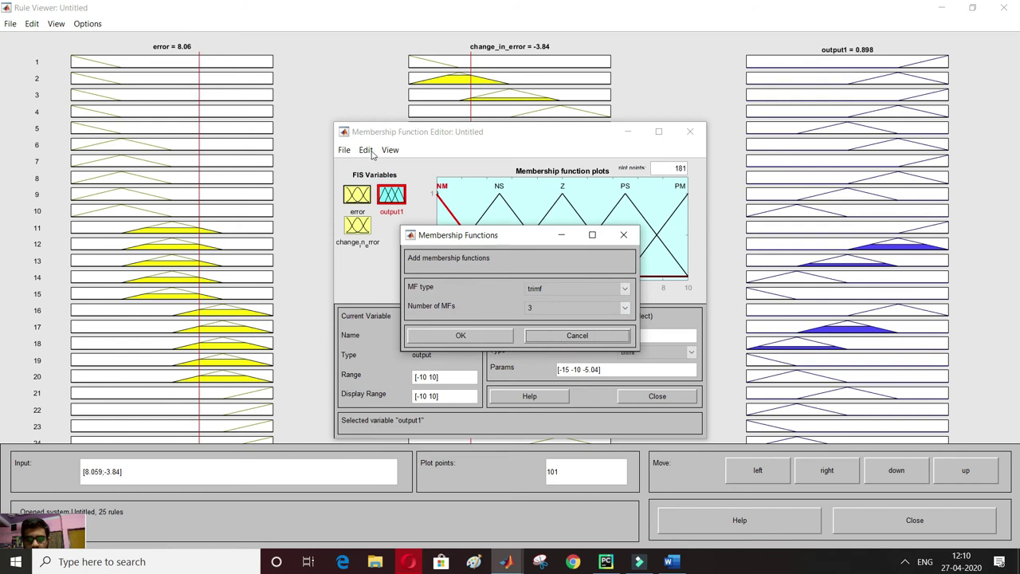
left_click(623, 234)
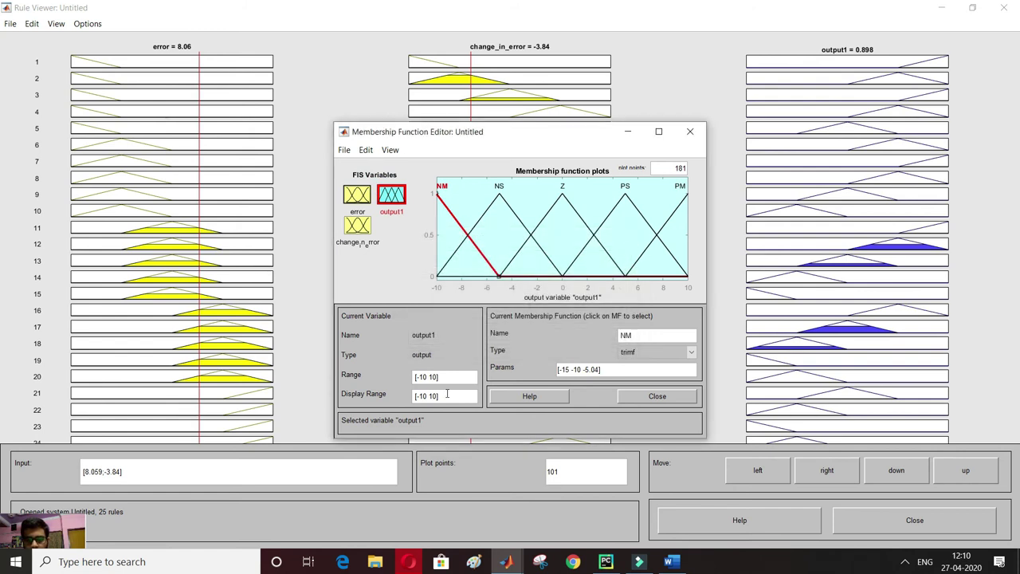
Examine the name, type and parameter fields of the NM membership functions for change_in_error, output1 and error.
left_click(649, 353)
left_click(645, 351)
left_click(644, 335)
left_click(358, 228)
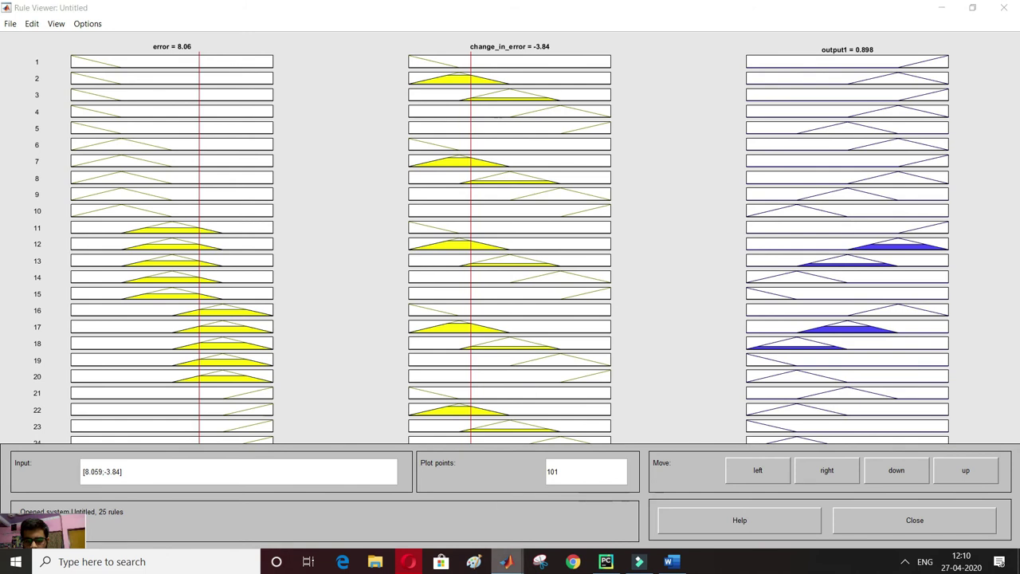
mouse_move(506, 561)
left_click(562, 505)
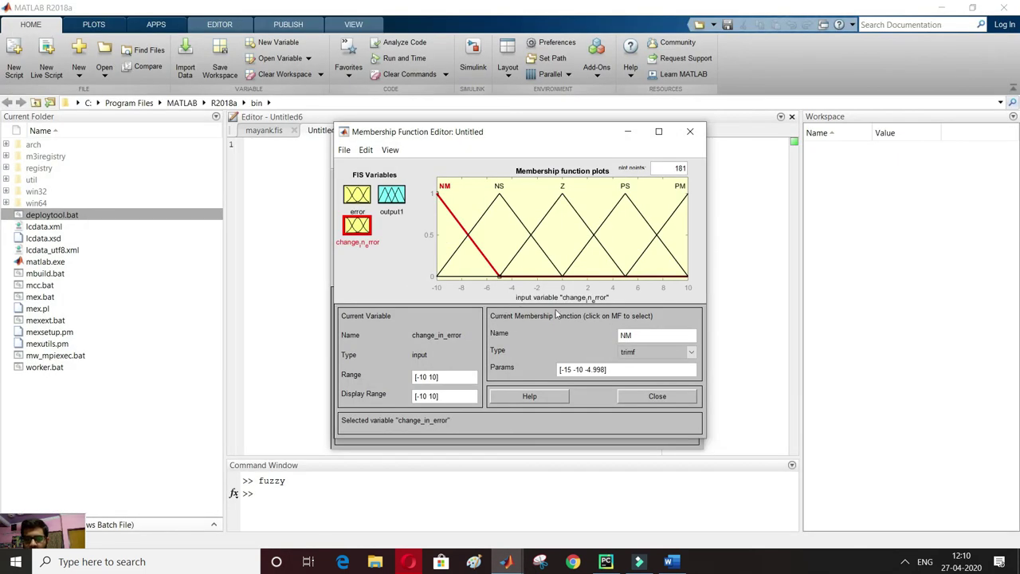
left_click(392, 196)
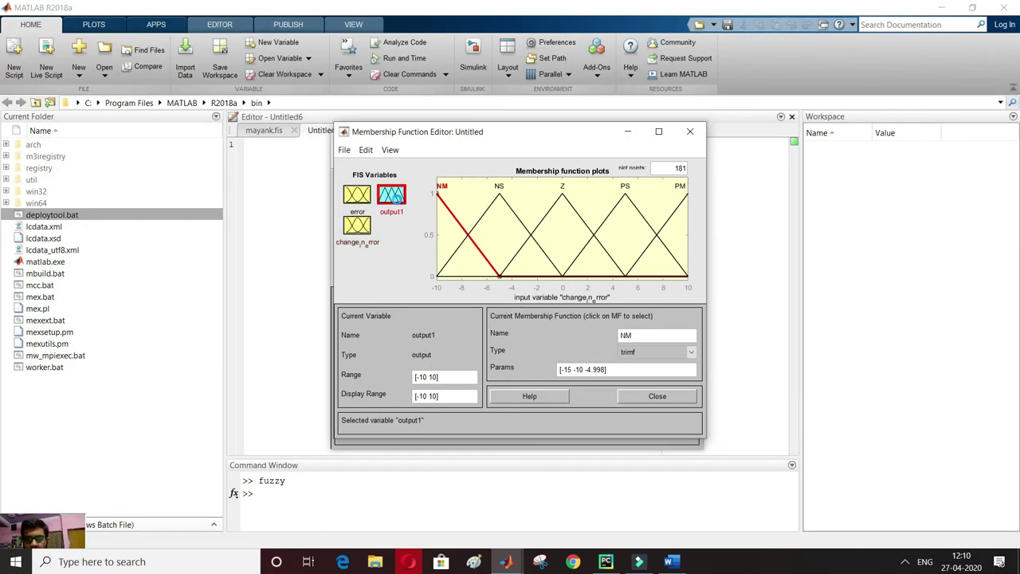
left_click(456, 214)
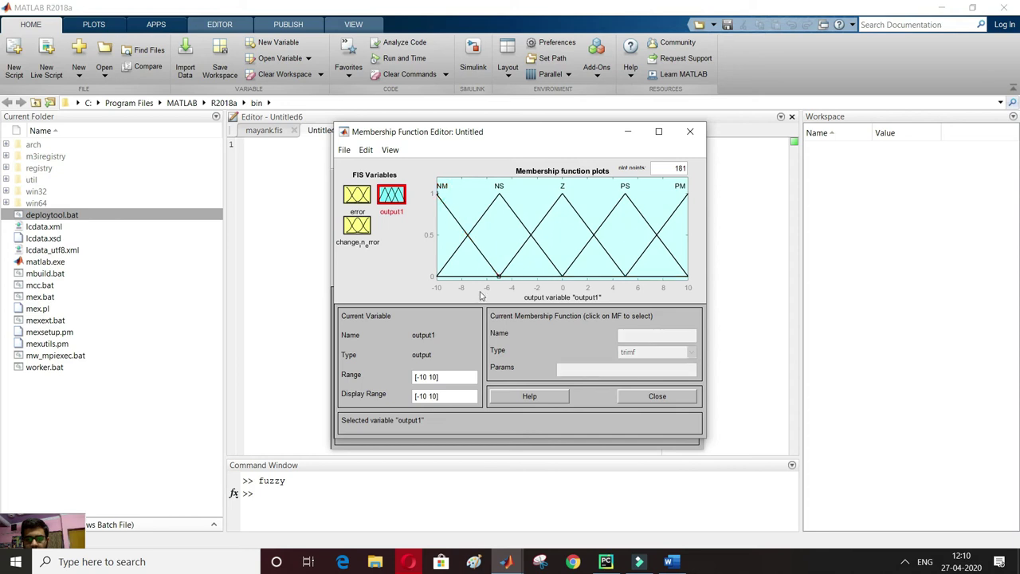
left_click(638, 335)
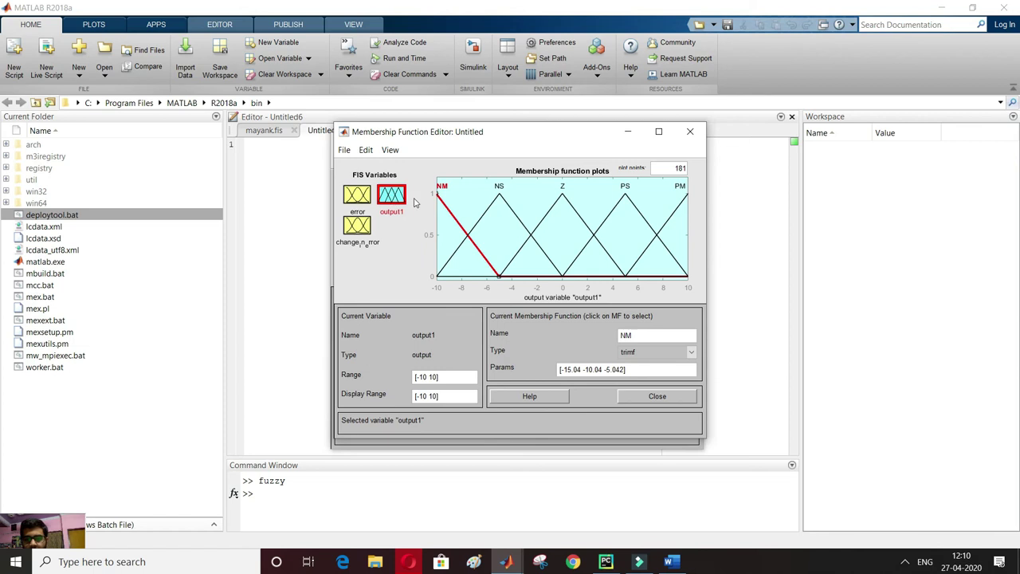
left_click(450, 219)
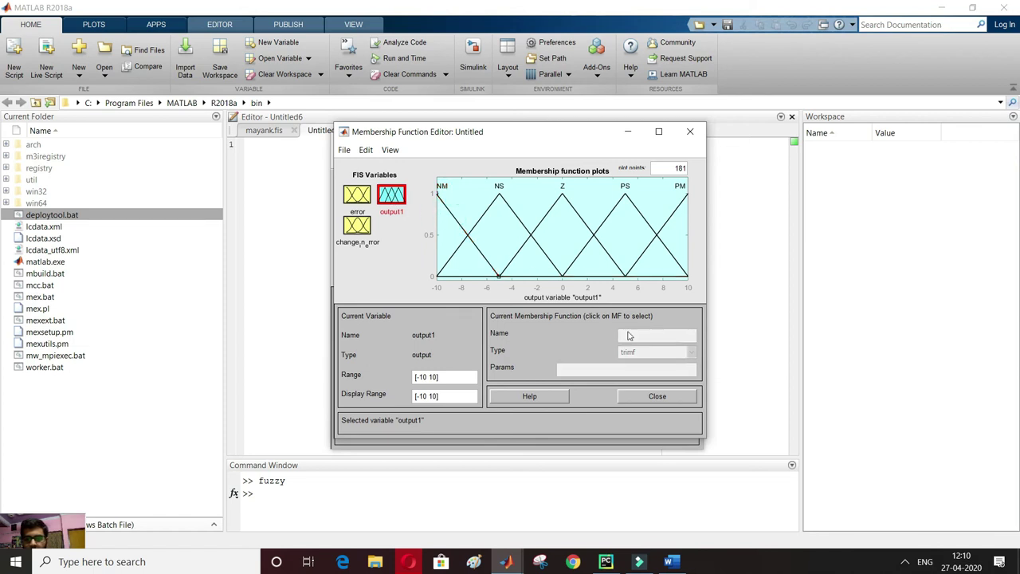
left_click(356, 195)
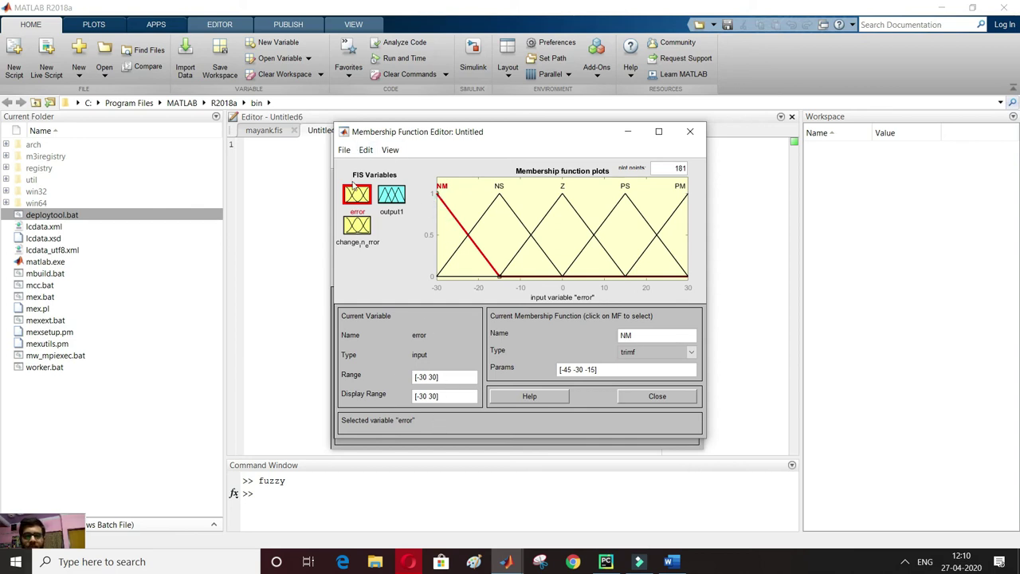
left_click(343, 150)
mouse_move(360, 180)
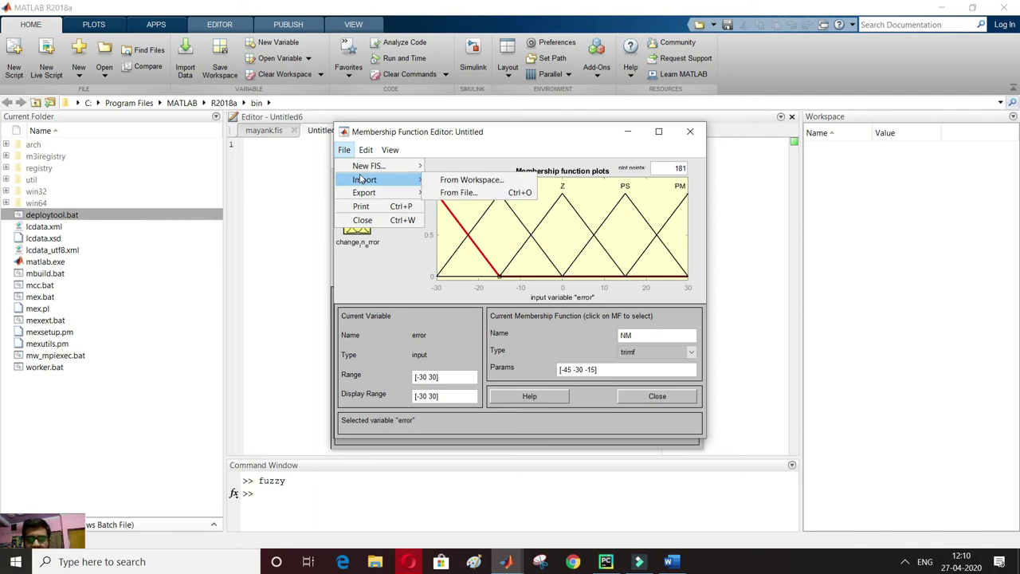
left_click(458, 192)
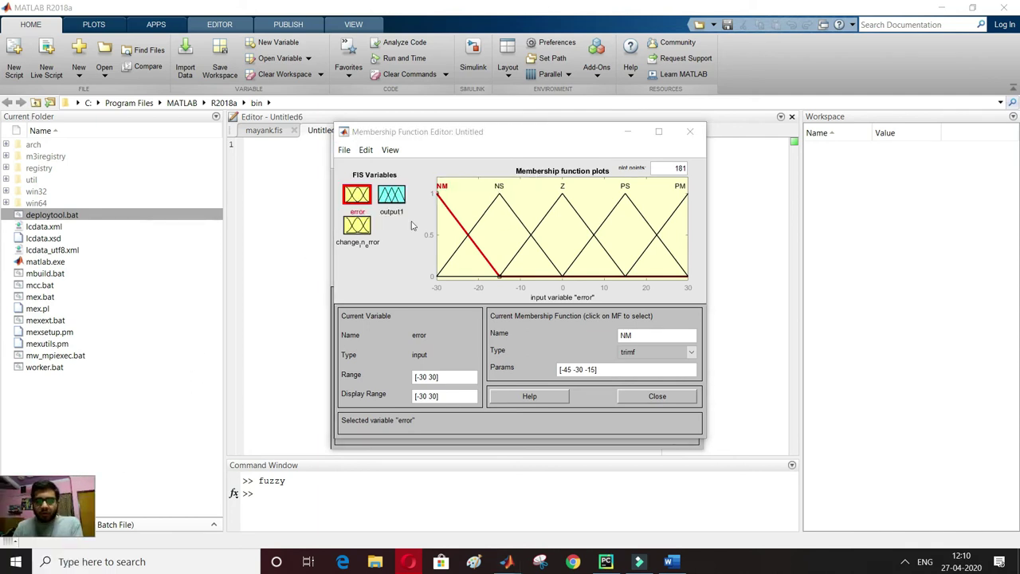
Export the fuzzy system to a FIS file named DEMO1 on the Desktop.
left_click(346, 150)
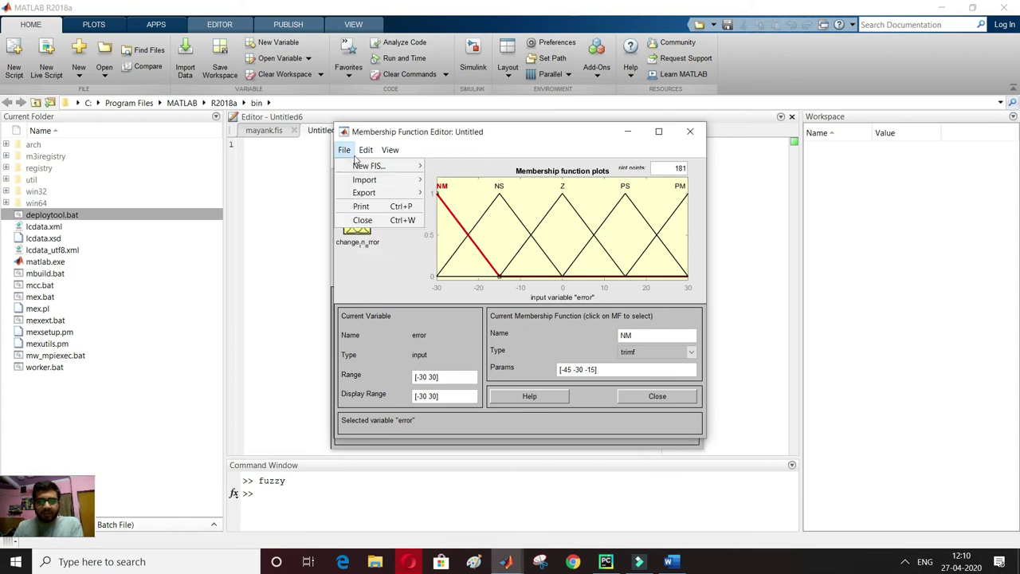
mouse_move(358, 185)
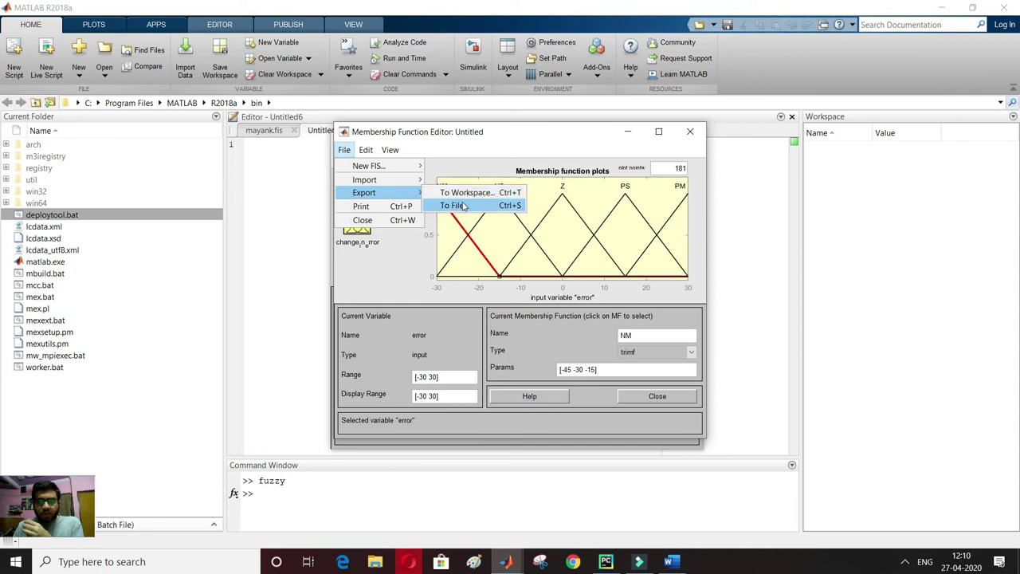
left_click(463, 206)
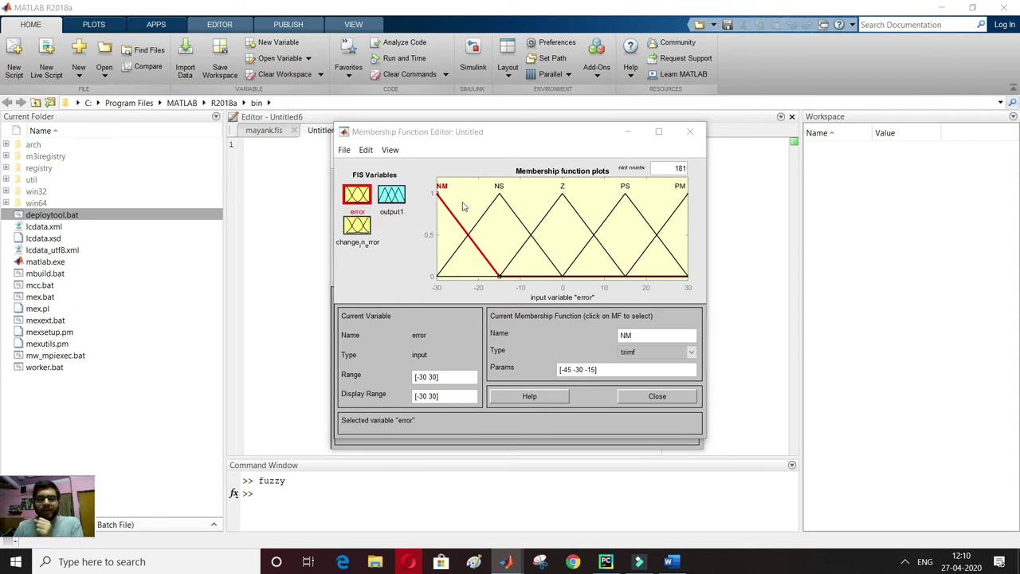
left_click(387, 257)
double_click(455, 389)
type("DEMO1")
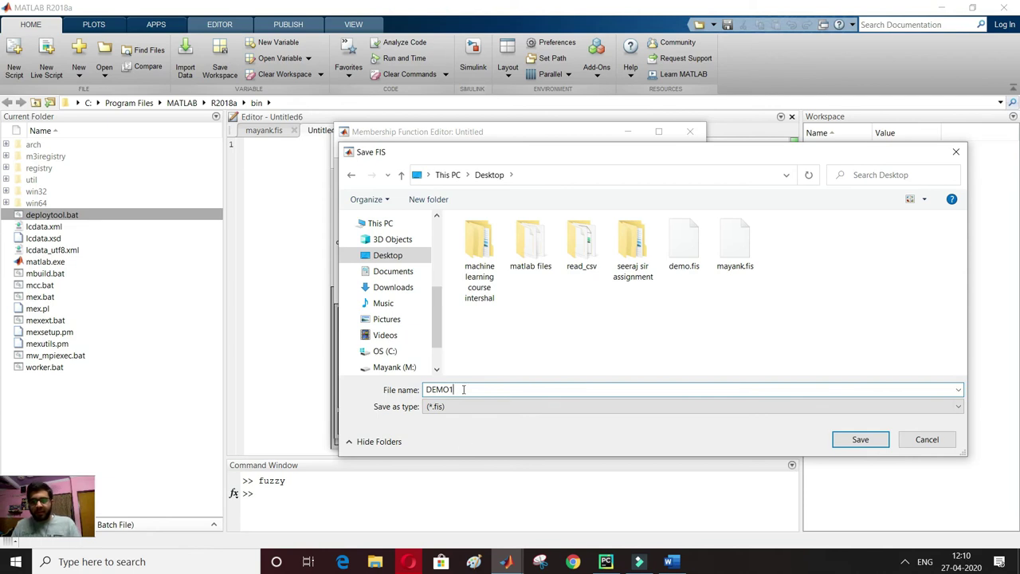
left_click(849, 437)
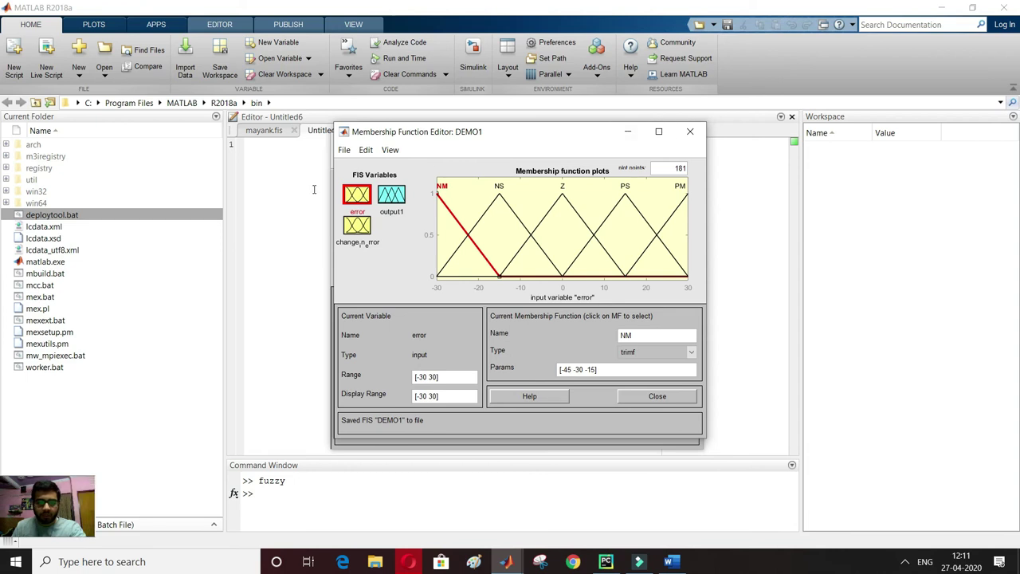
Close the Membership Function Editor and the Fuzzy Logic Designer, saving the changes over the existing DEMO1.fis on the Desktop.
left_click(690, 131)
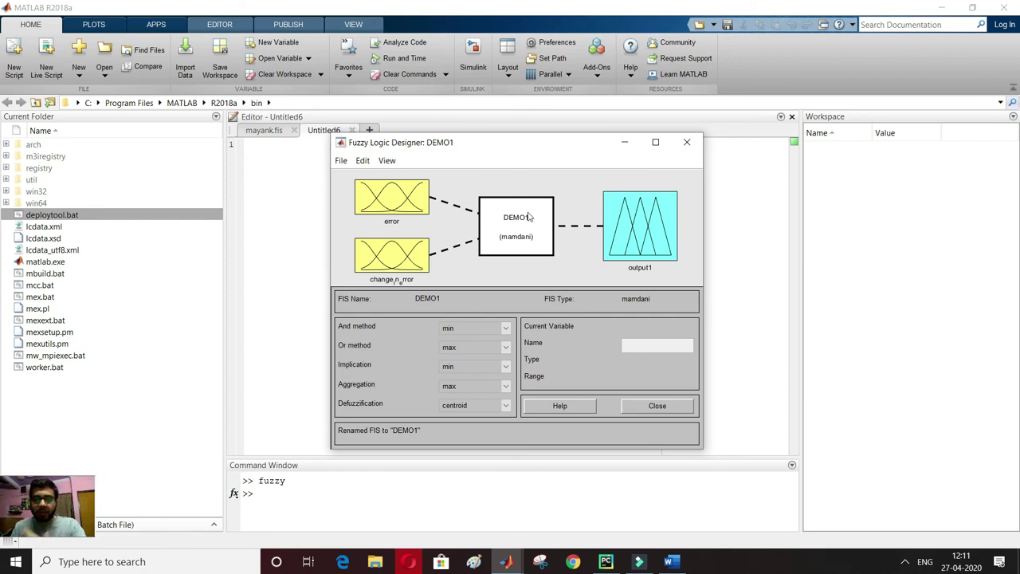
left_click(686, 142)
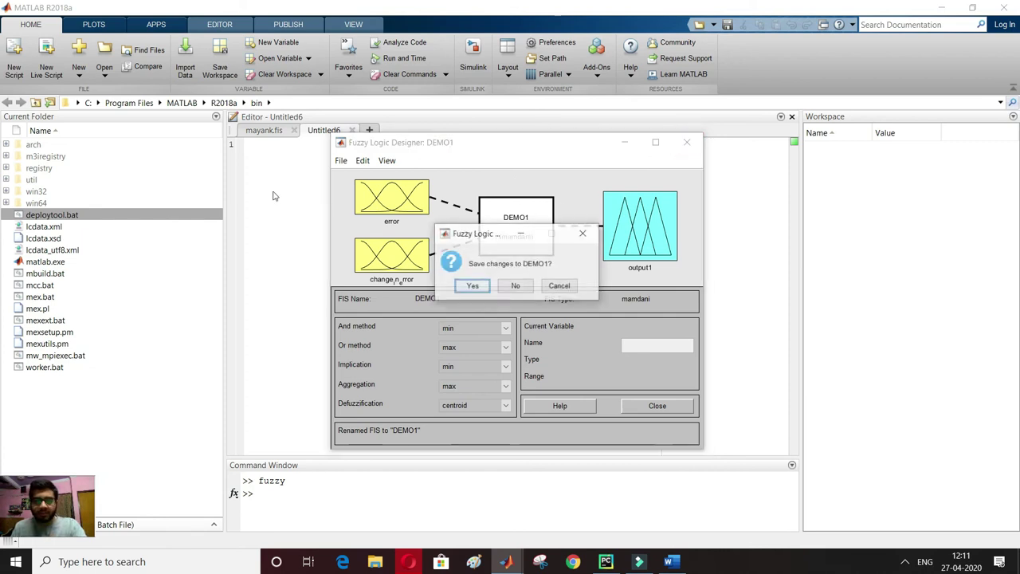
key("Escape")
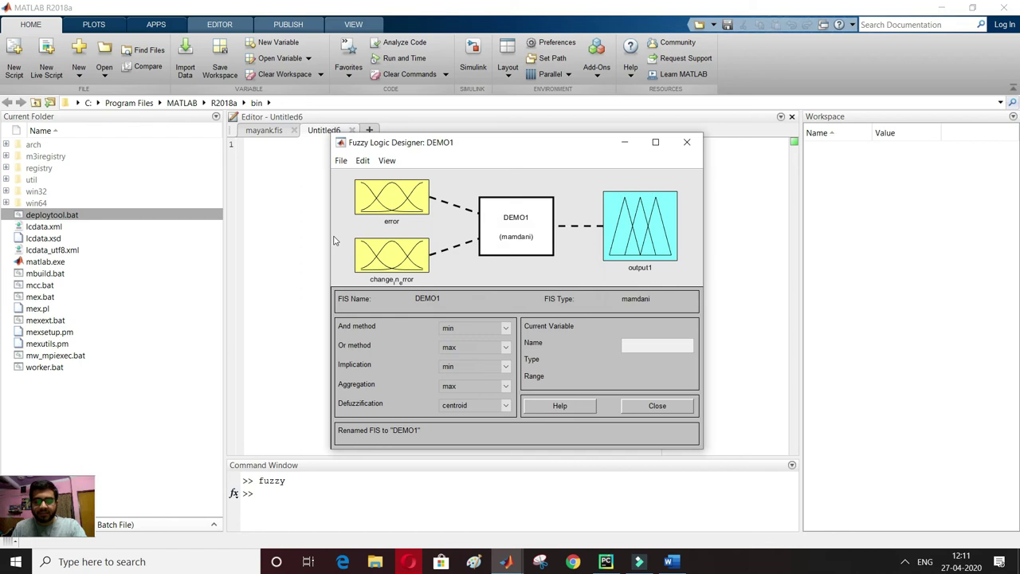
left_click(384, 267)
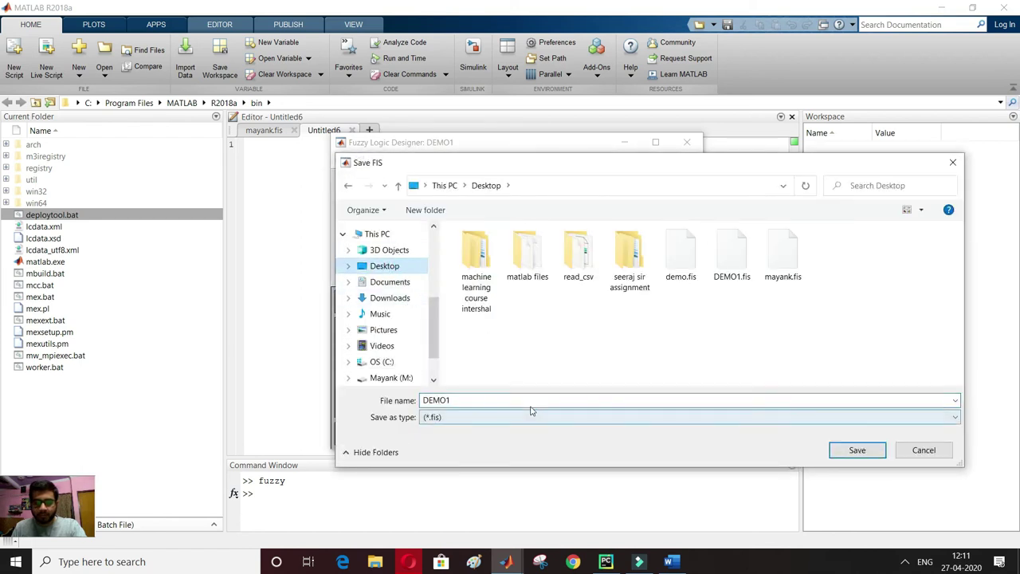
left_click(857, 451)
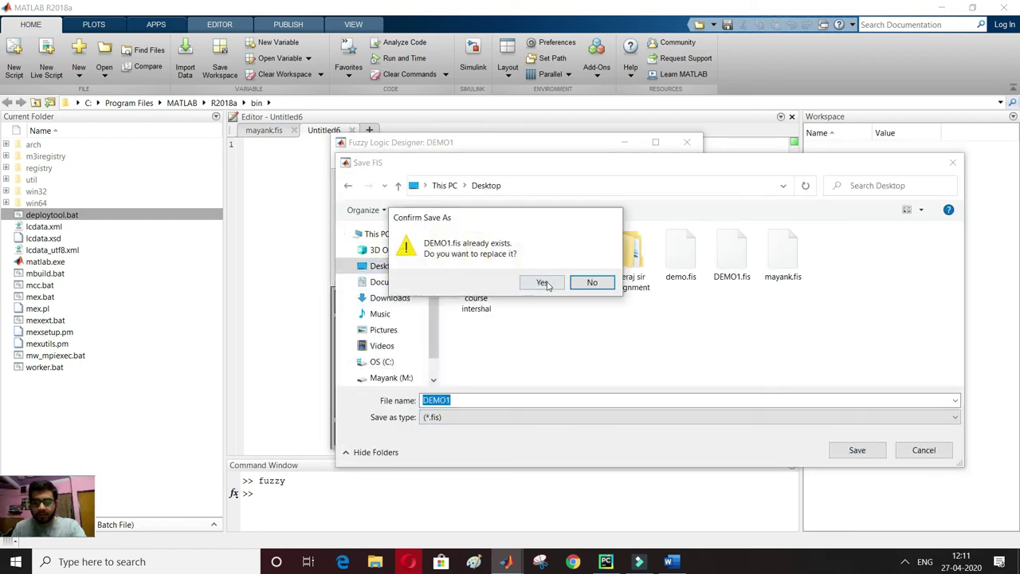
left_click(542, 283)
left_click(687, 142)
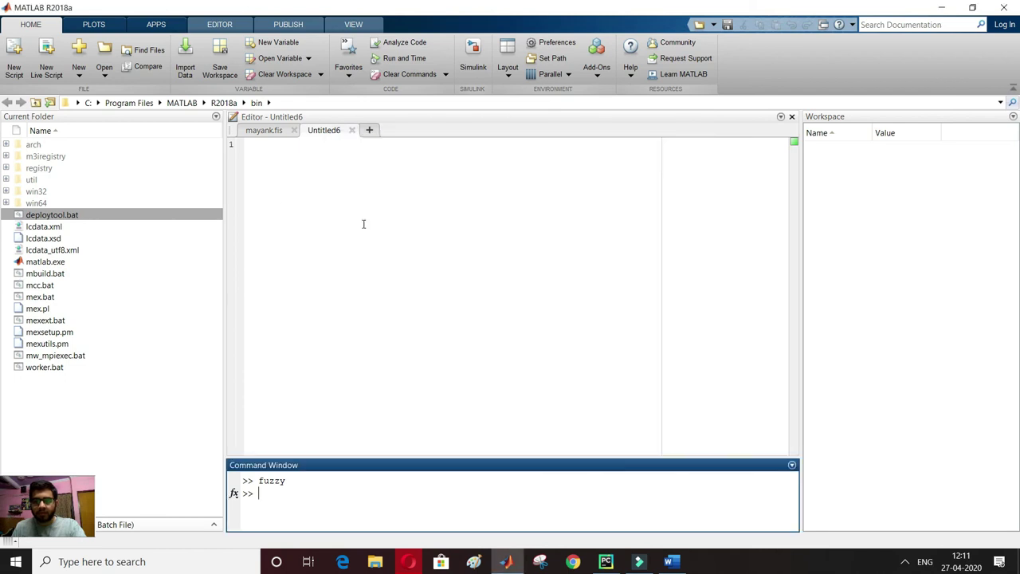
Open DEMO1.fis from the Desktop in the MATLAB editor, with all file types shown.
left_click(363, 223)
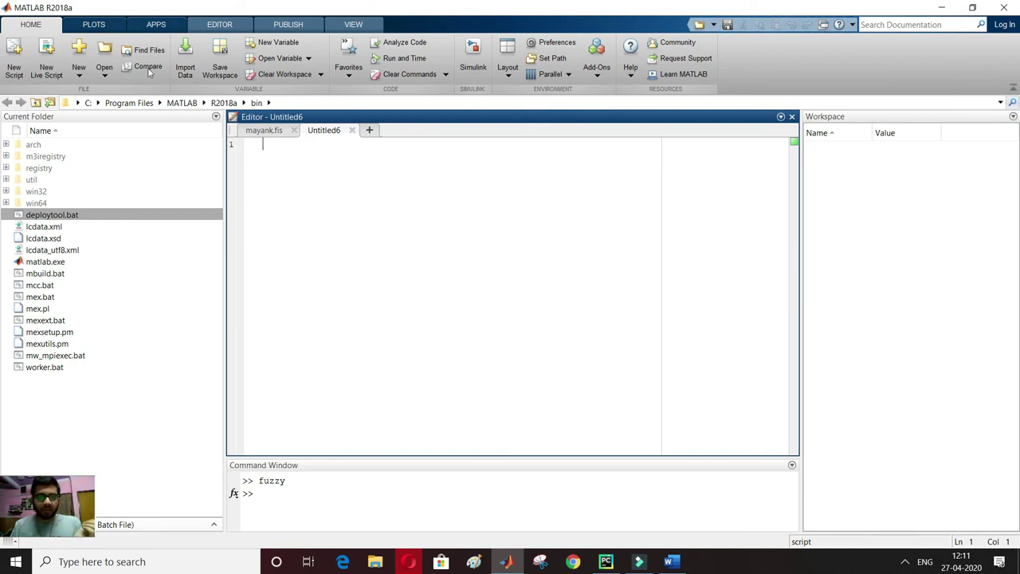
left_click(106, 76)
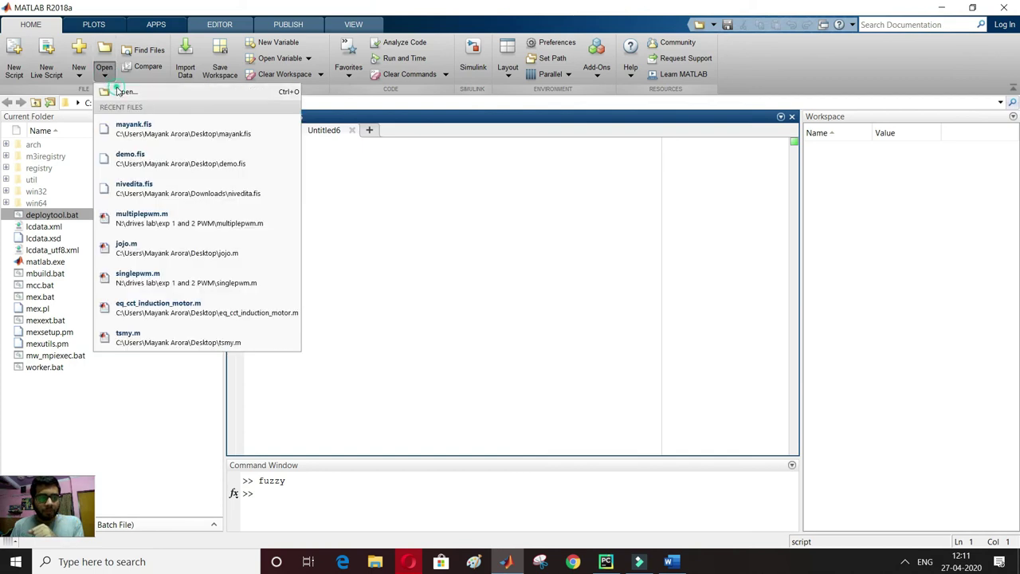
left_click(108, 89)
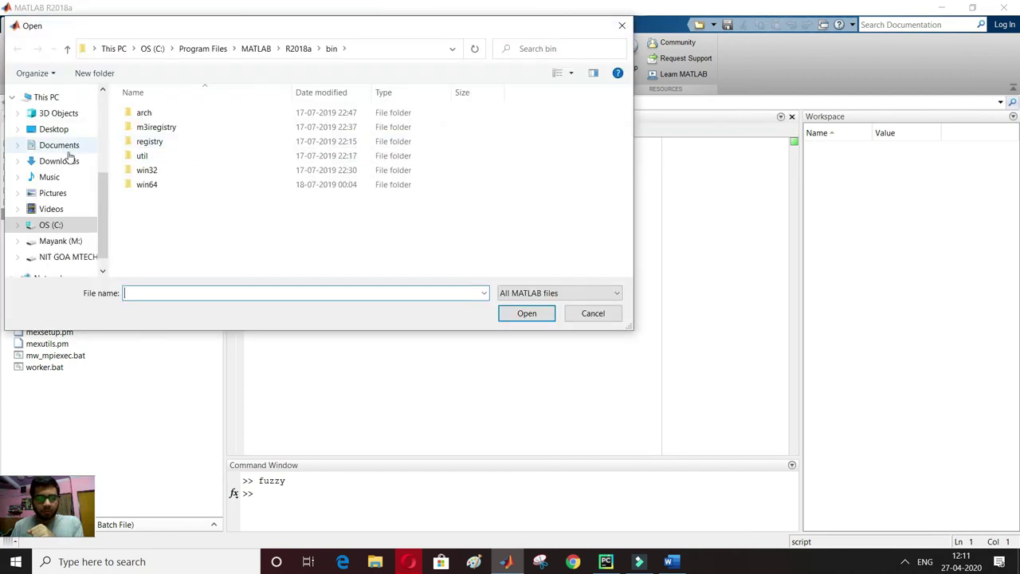
left_click(56, 134)
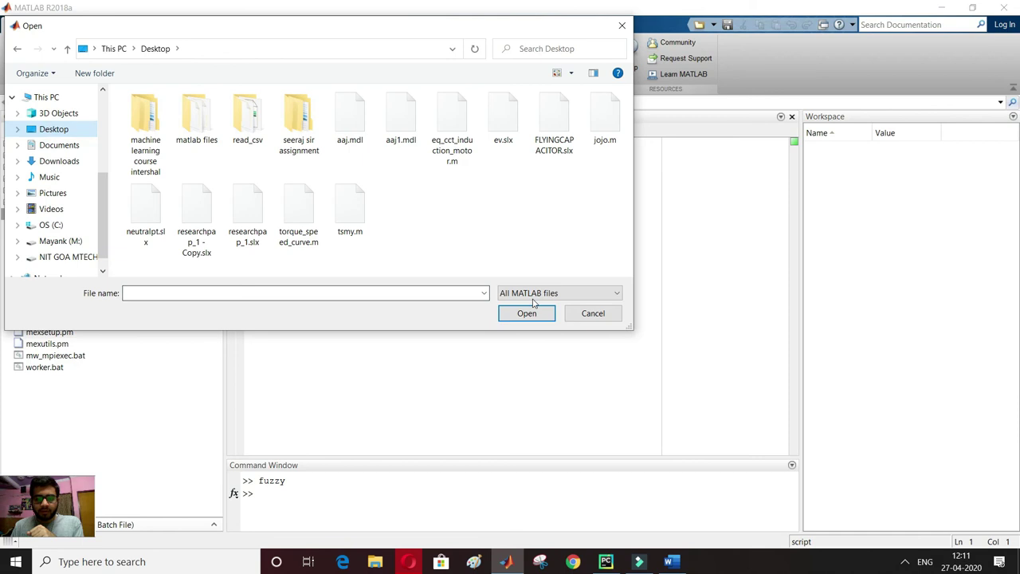
left_click(558, 293)
left_click(553, 498)
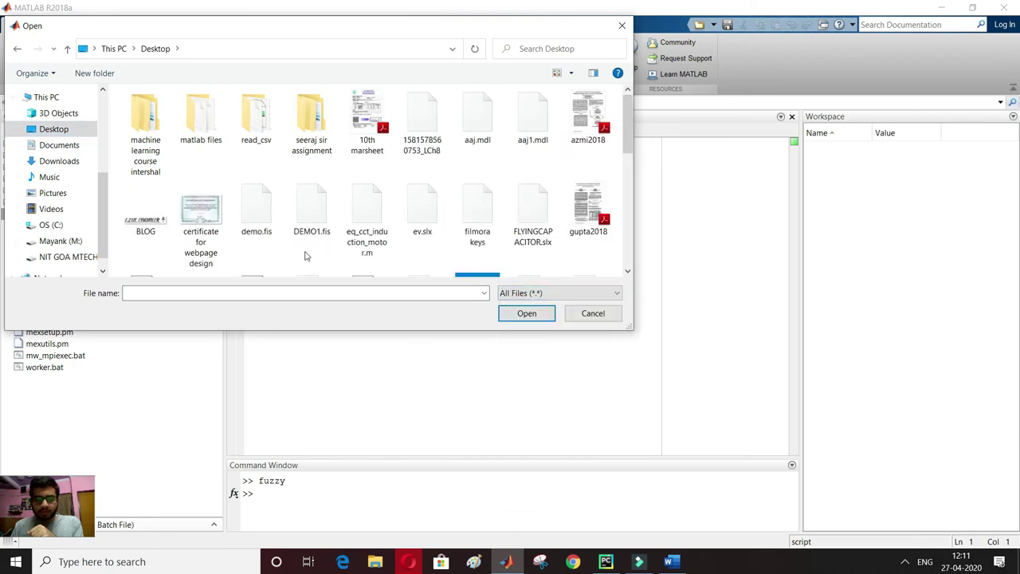
left_click(312, 228)
double_click(311, 229)
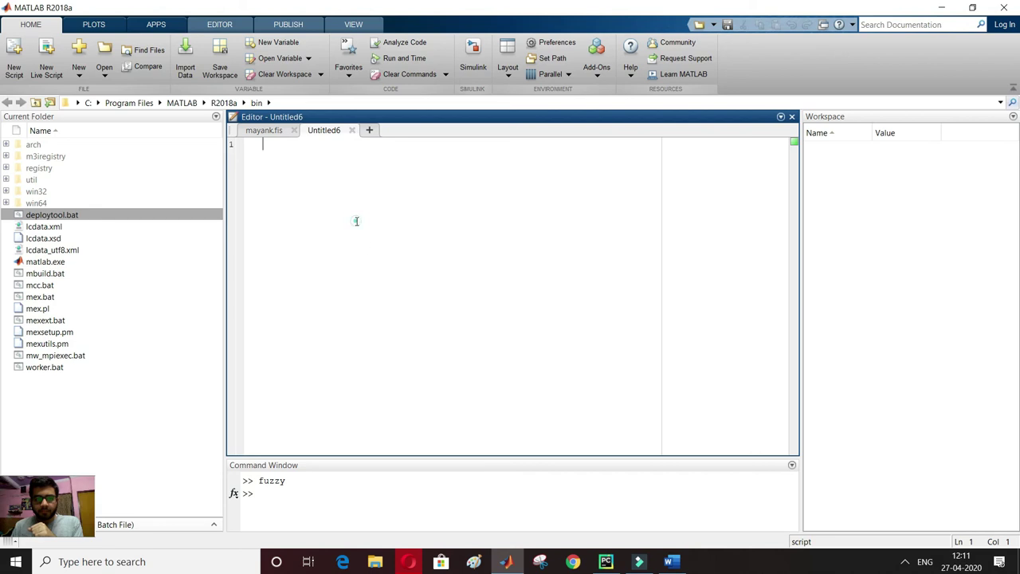
left_click(106, 72)
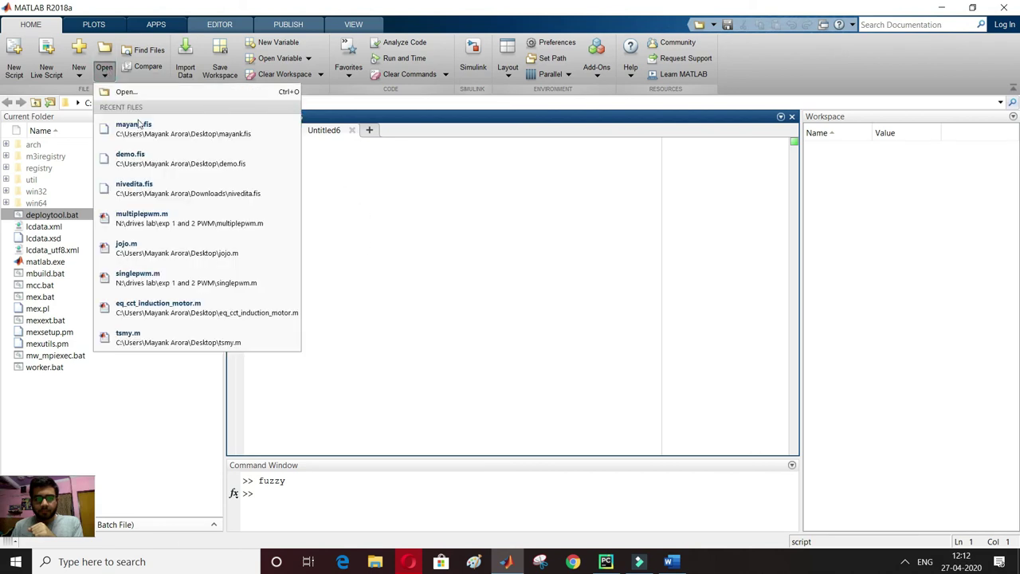
left_click(106, 70)
left_click(107, 73)
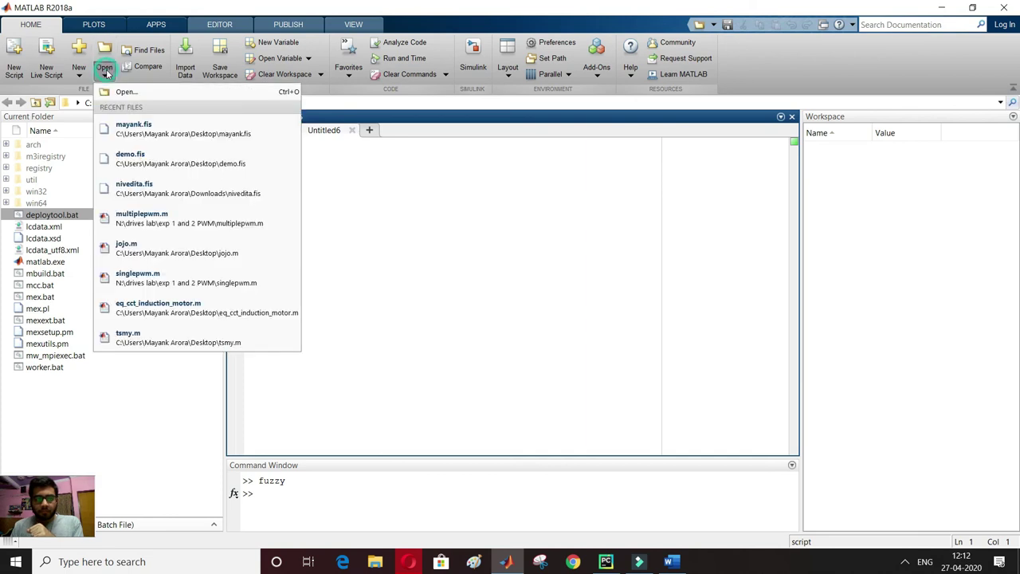
left_click(114, 93)
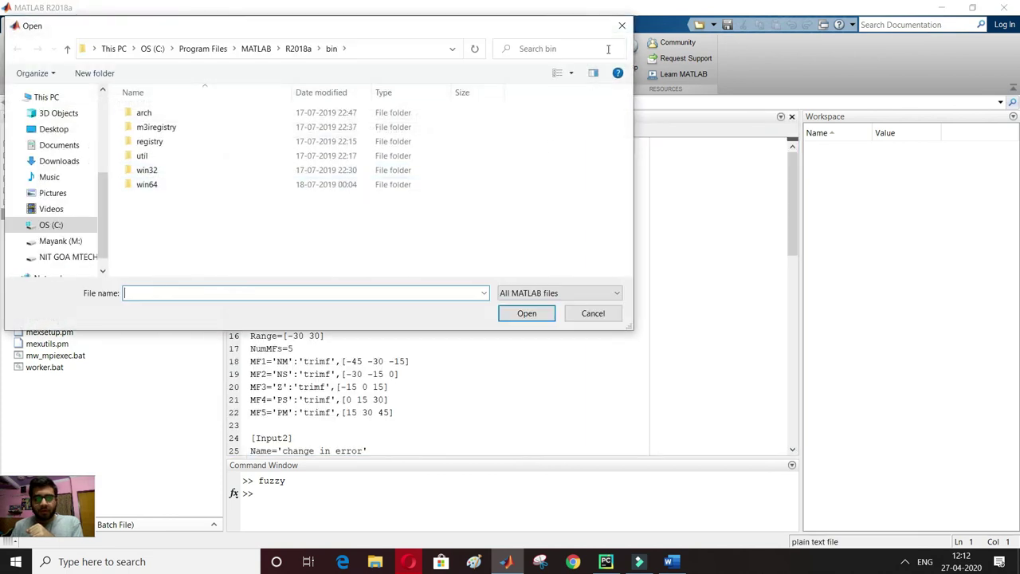
left_click(619, 29)
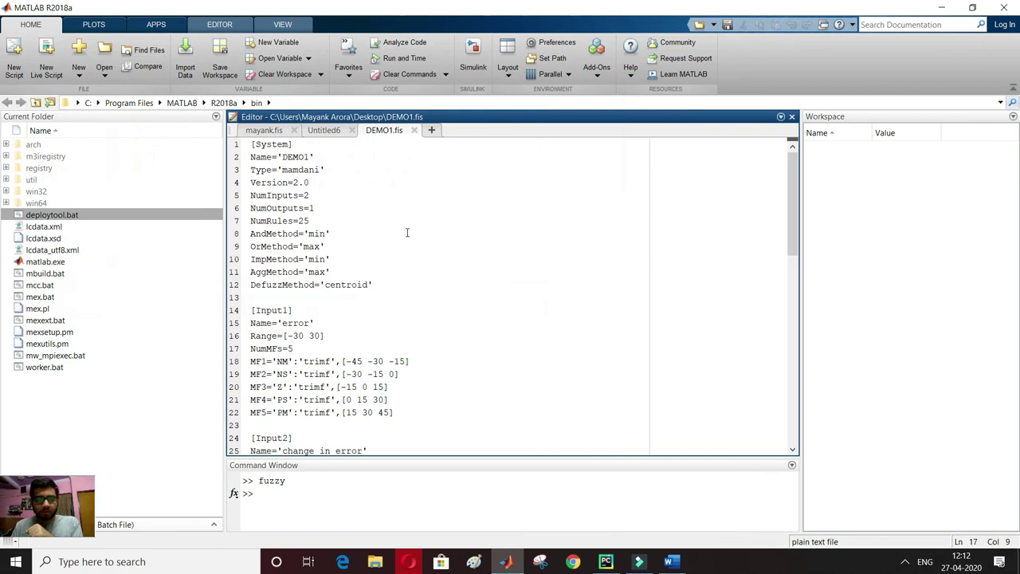
Examine the system settings, input and output membership functions and numeric rule list in DEMO1.fis.
left_click_drag(321, 157, 304, 171)
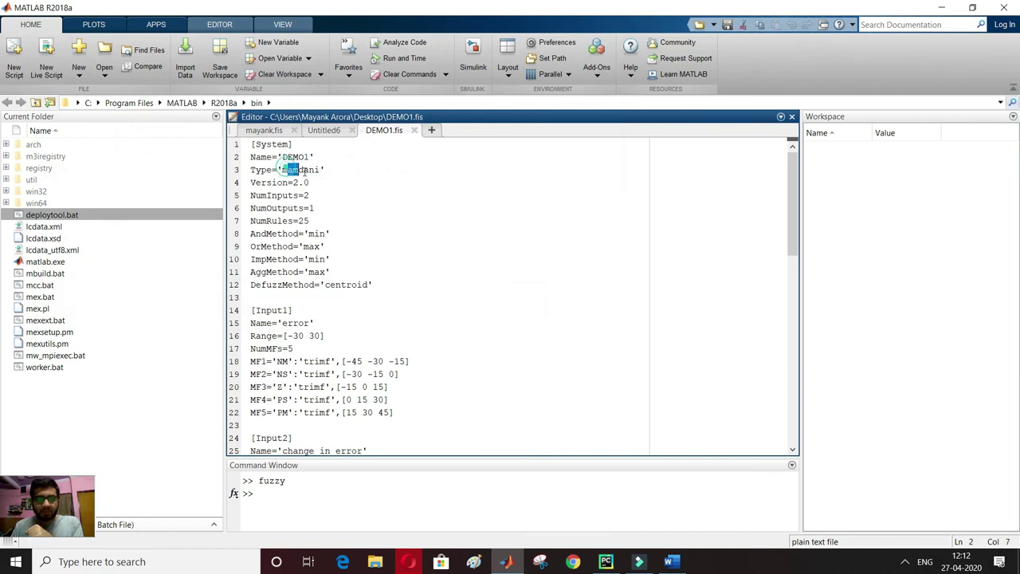
left_click(319, 182)
left_click(319, 207)
scroll(351, 371, "down", 15)
left_click_drag(291, 207, 364, 369)
left_click(403, 345)
scroll(402, 345, "up", 12)
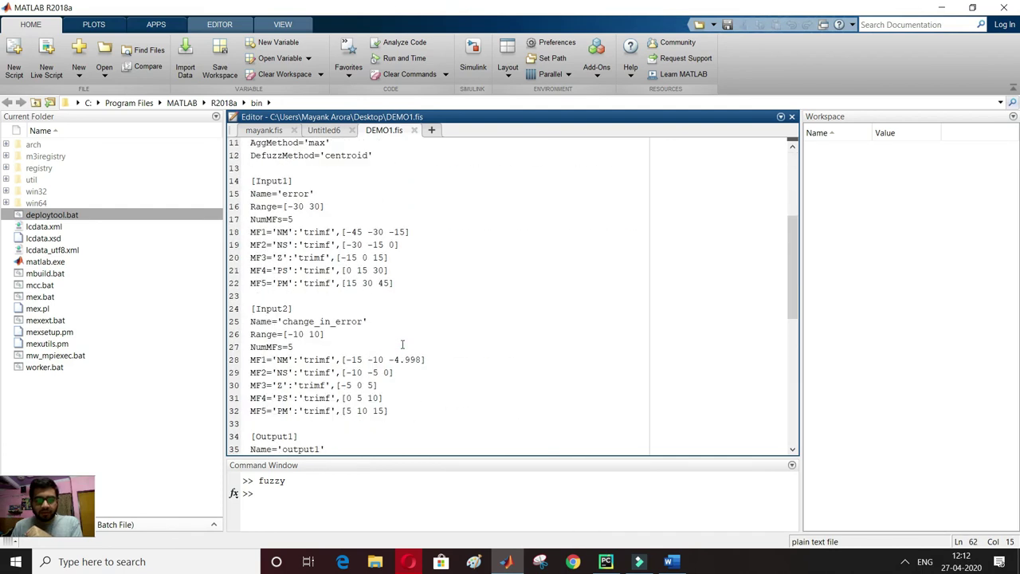
scroll(403, 344, "down", 8)
left_click_drag(252, 258, 376, 394)
left_click(380, 373)
scroll(337, 347, "down", 2)
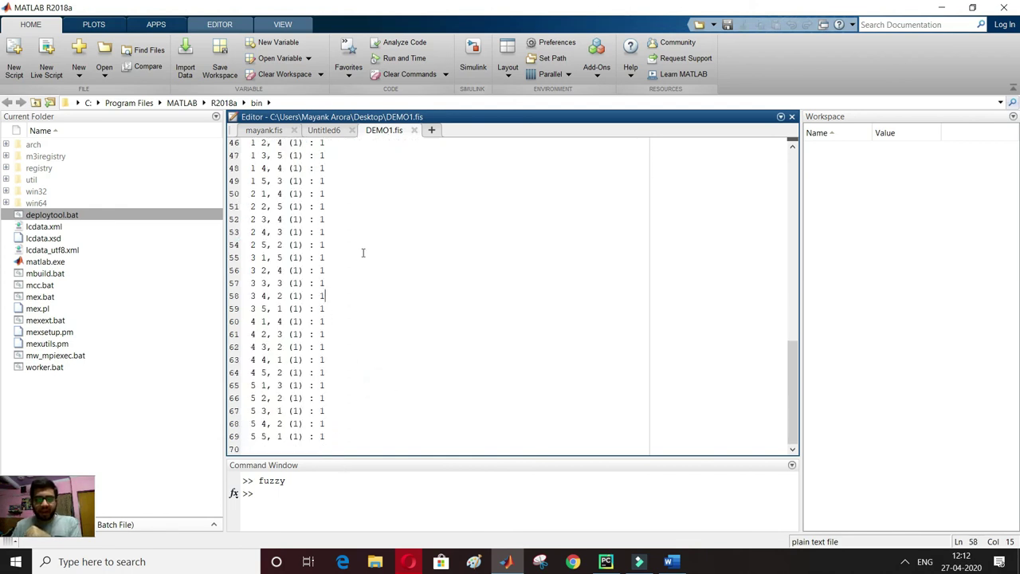
scroll(362, 252, "up", 10)
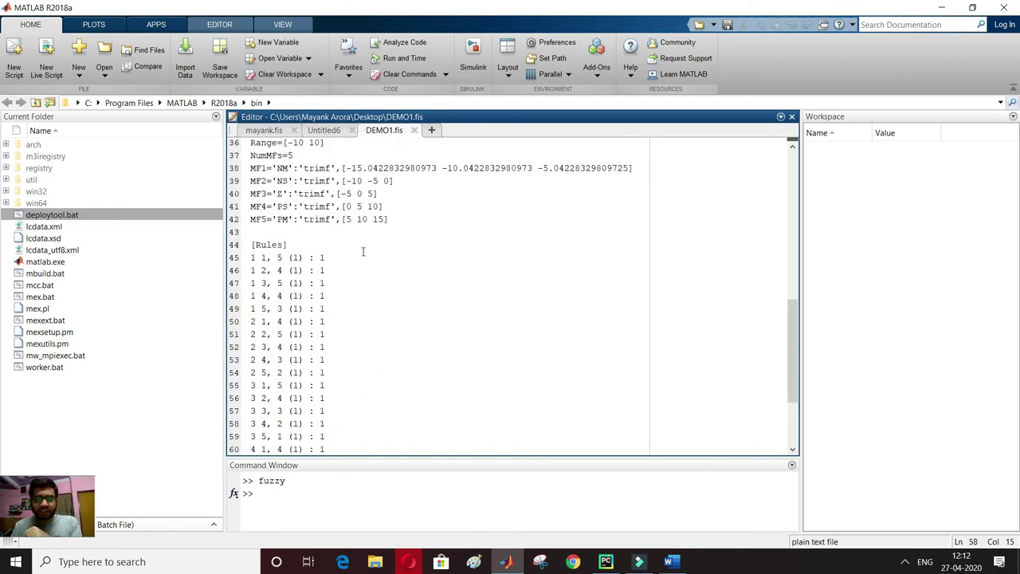
Rerun the fuzzy command and import DEMO1.fis from the Desktop into the Fuzzy Logic Designer.
left_click(322, 492)
key("Up")
key("Return")
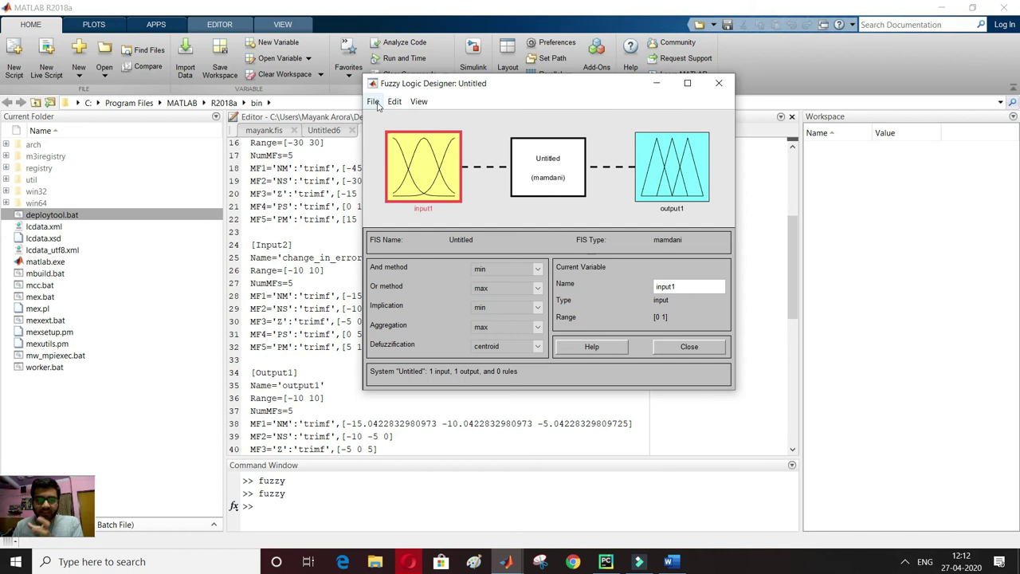
left_click(374, 102)
mouse_move(393, 130)
left_click(488, 143)
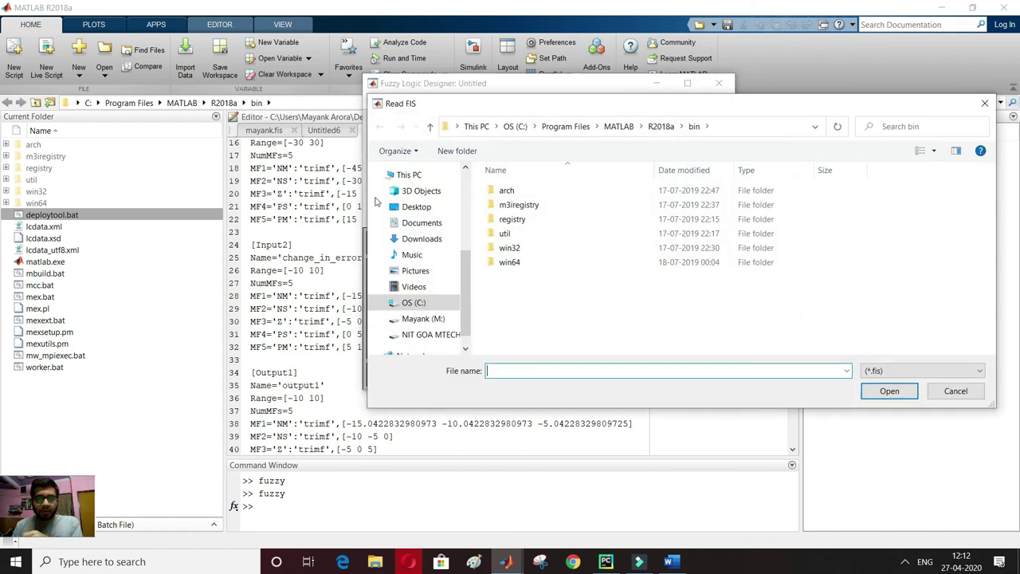
left_click(416, 207)
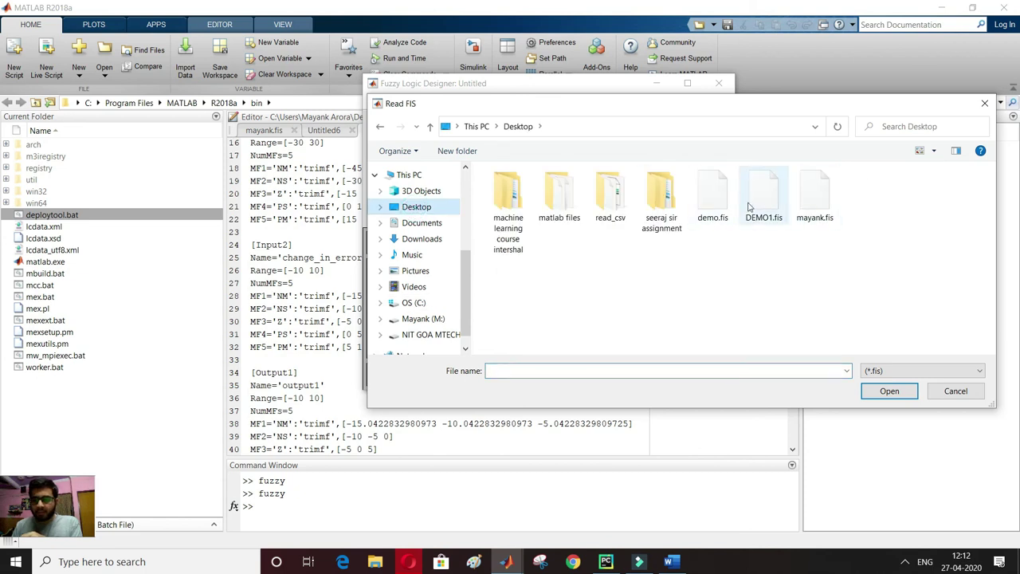
double_click(772, 207)
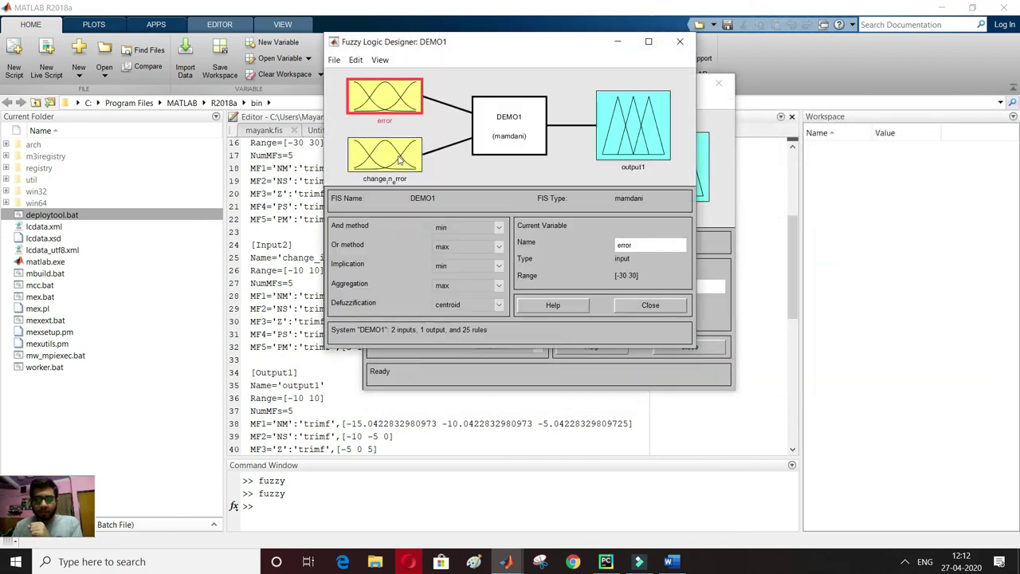
Rename the output variable output1 of the DEMO1 system to Current.
left_click(624, 127)
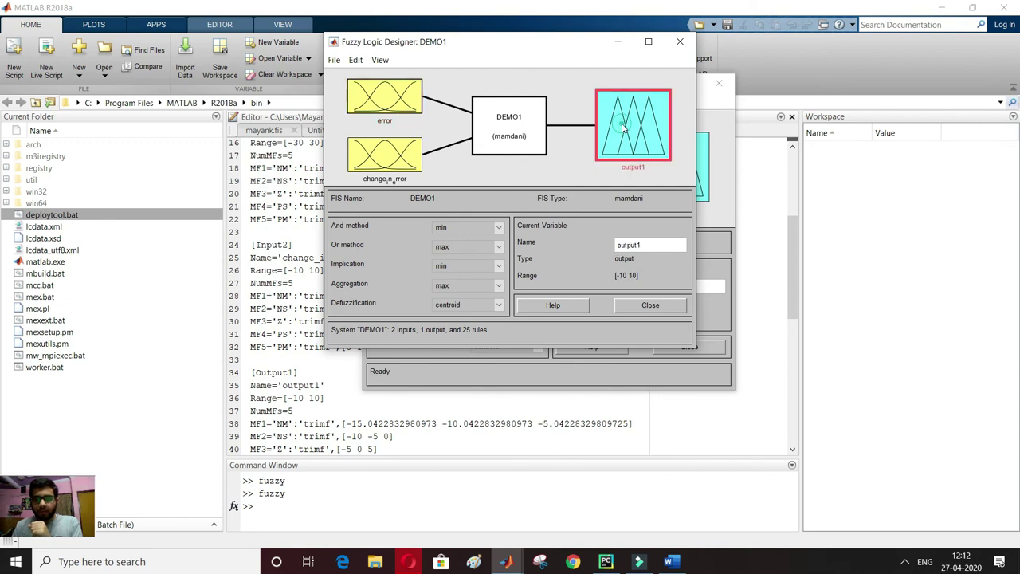
double_click(652, 244)
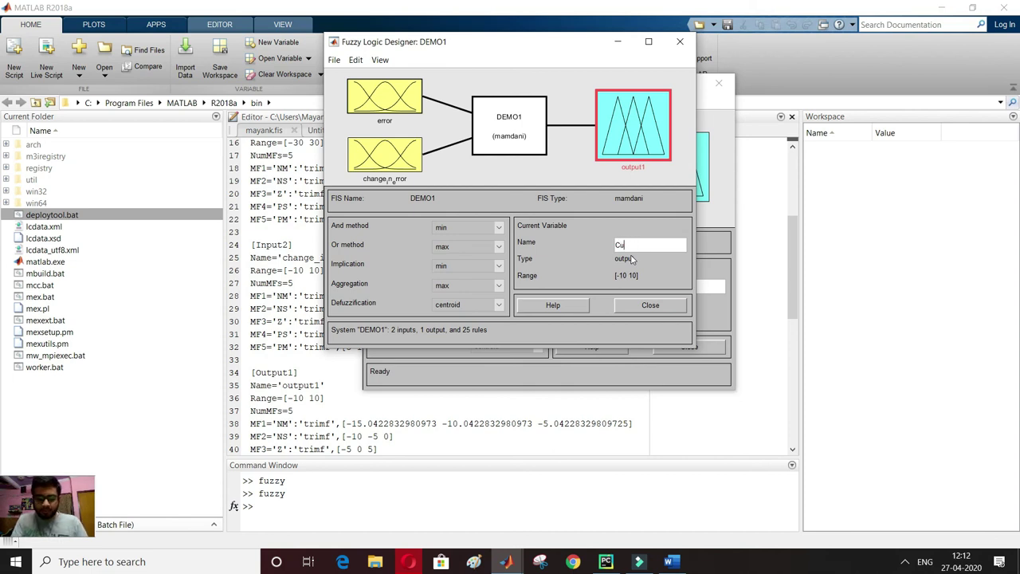
type("nt")
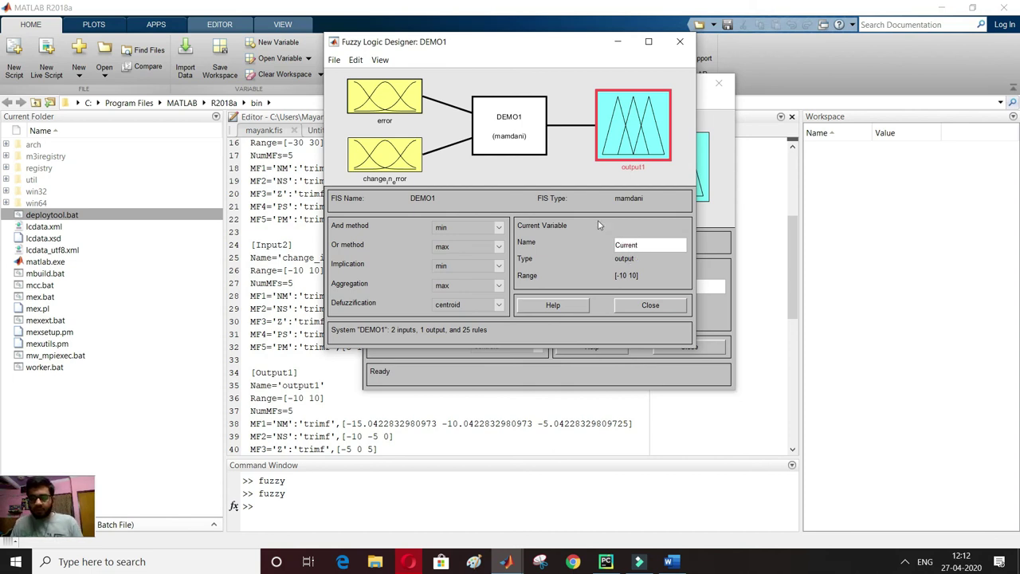
left_click(579, 167)
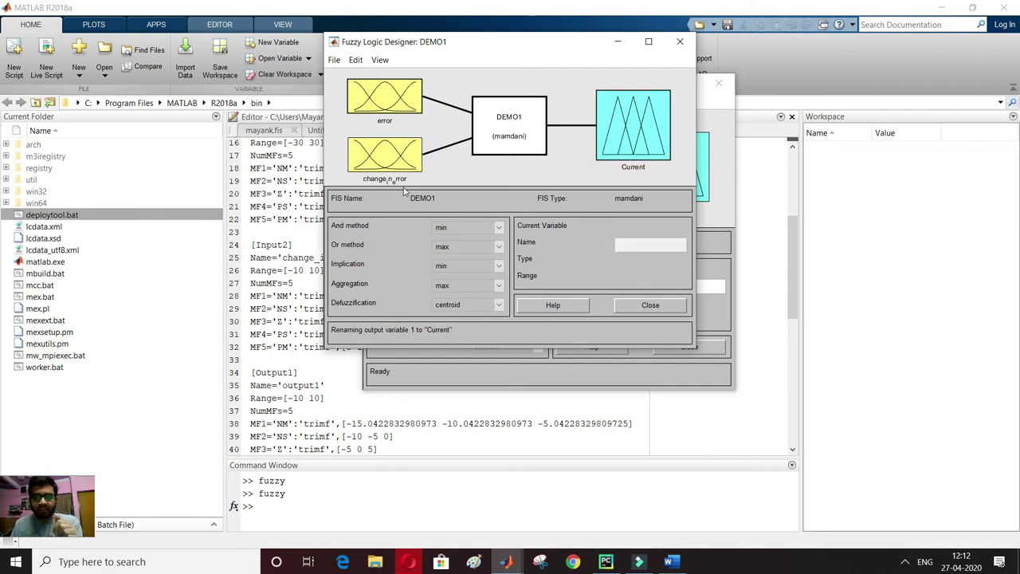
Open the Rule Editor for DEMO1, display its rules in indexed format, and select the third rule.
left_click(356, 59)
left_click(384, 122)
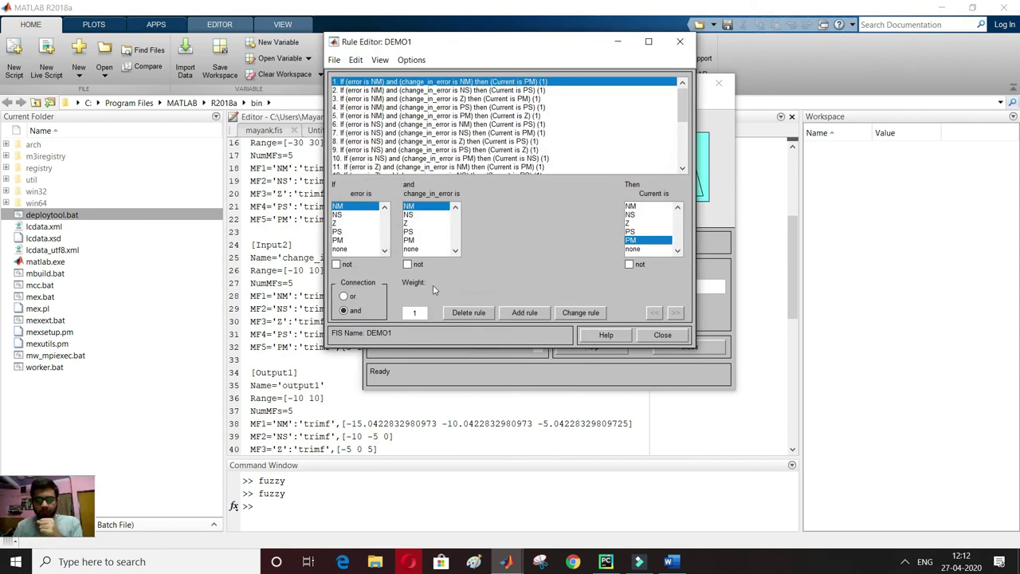
left_click(414, 61)
mouse_move(434, 88)
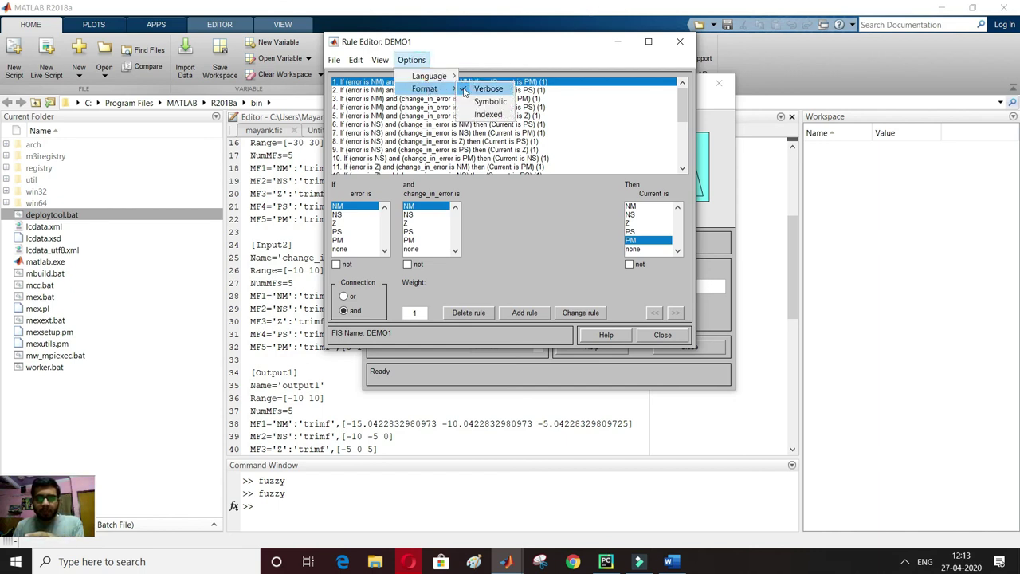
left_click(486, 114)
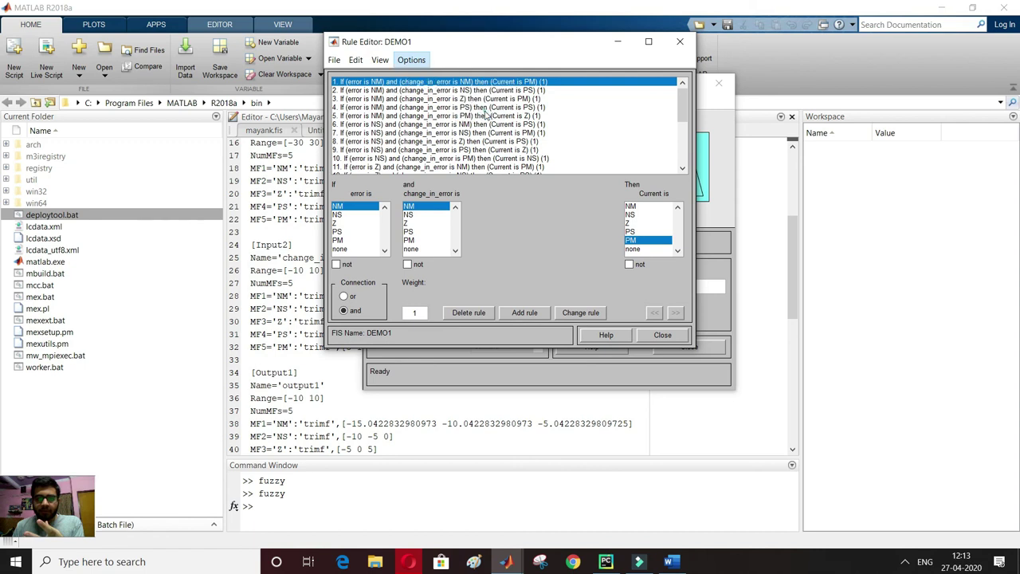
left_click(408, 99)
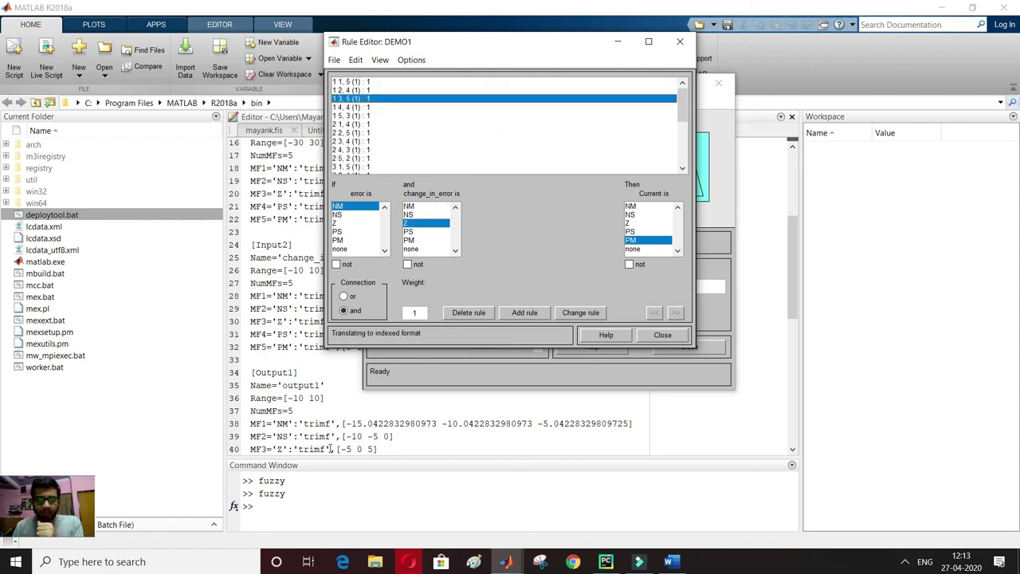
Compare the indexed rules with the numeric rule list in DEMO1.fis, and return to the Rule Editor.
left_click(662, 334)
scroll(325, 293, "down", 10)
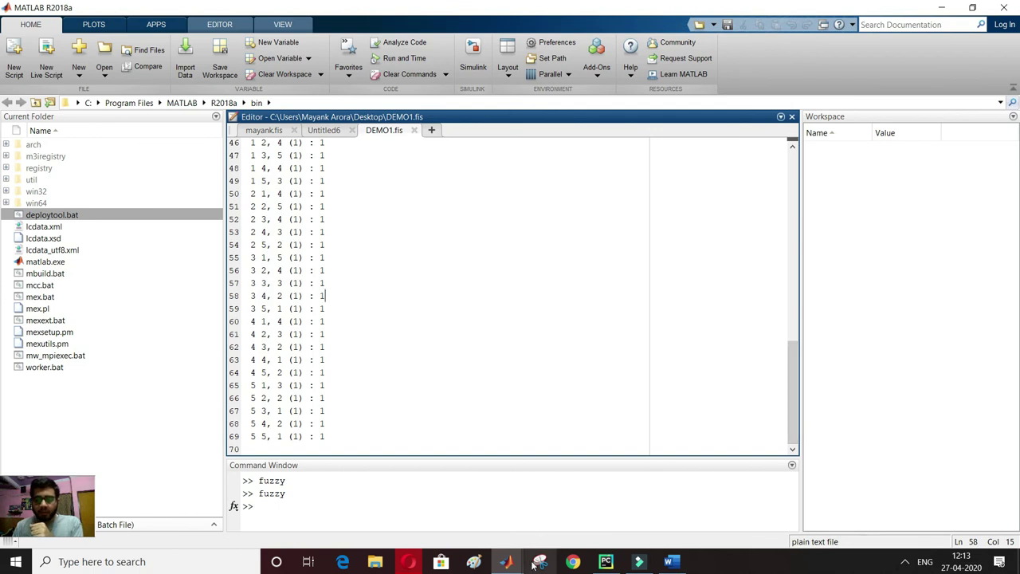
mouse_move(506, 561)
left_click(682, 507)
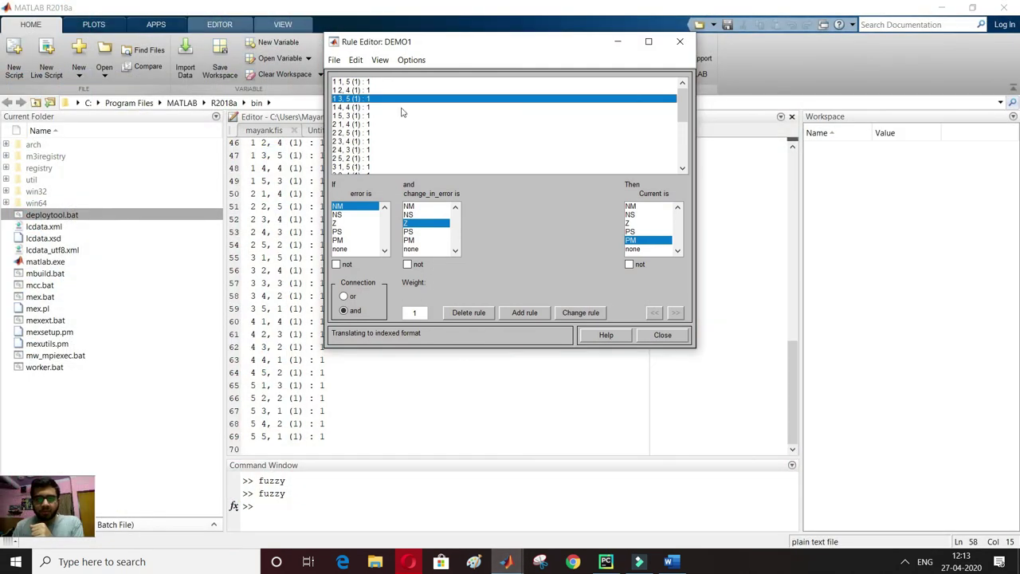
Change the DEMO1 rule display format to symbolic.
left_click(412, 60)
mouse_move(426, 89)
left_click(472, 101)
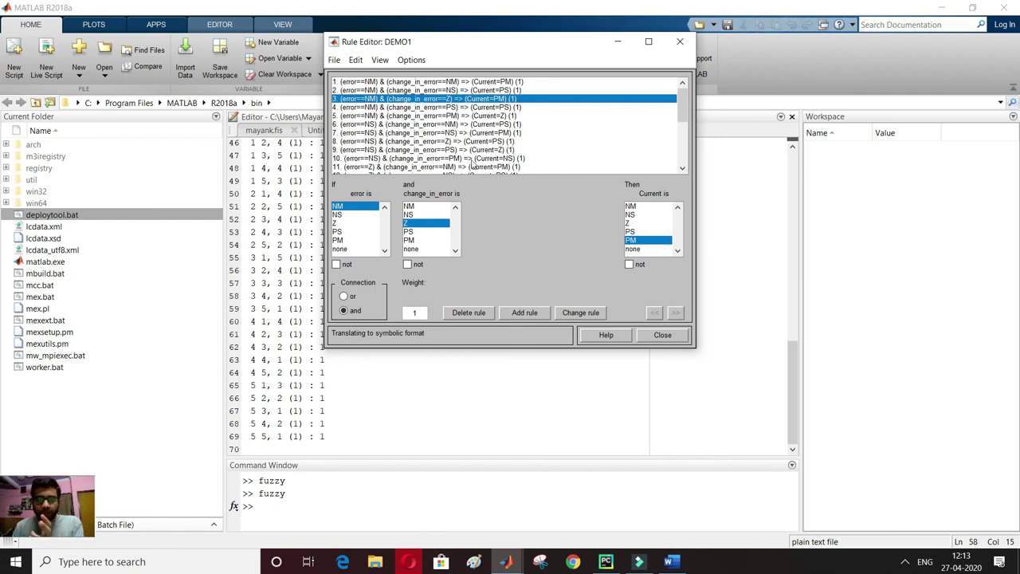
Return to DEMO1.fis in the editor and highlight the system settings and the first input's definition through MF3.
left_click(662, 335)
scroll(400, 213, "up", 15)
left_click_drag(253, 157, 389, 387)
Switch to the inverted pendulum report in Word and review the solution steps, membership functions, plots, saved code and observations.
left_click(670, 562)
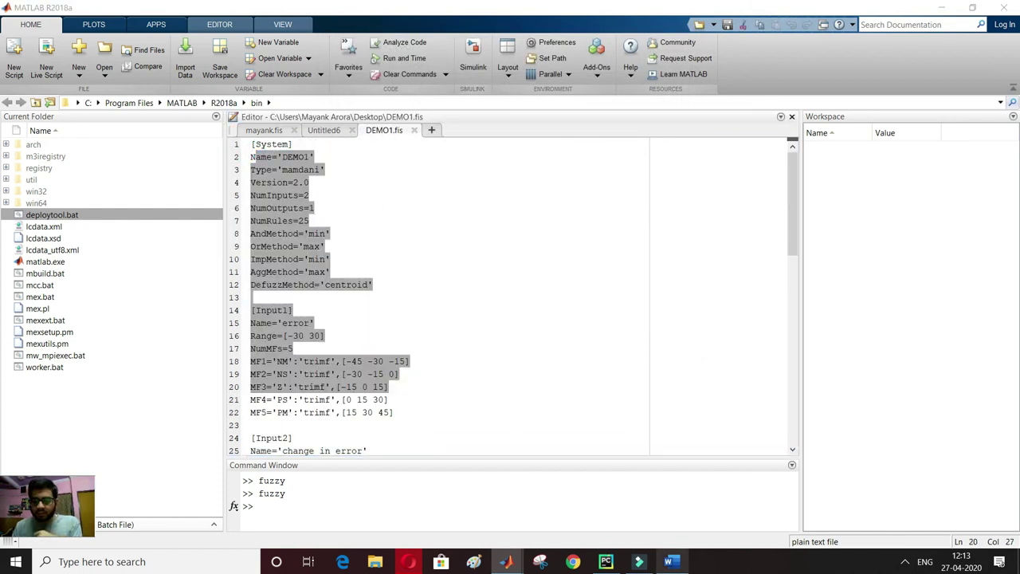
scroll(471, 413, "down", 6)
scroll(470, 428, "down", 8)
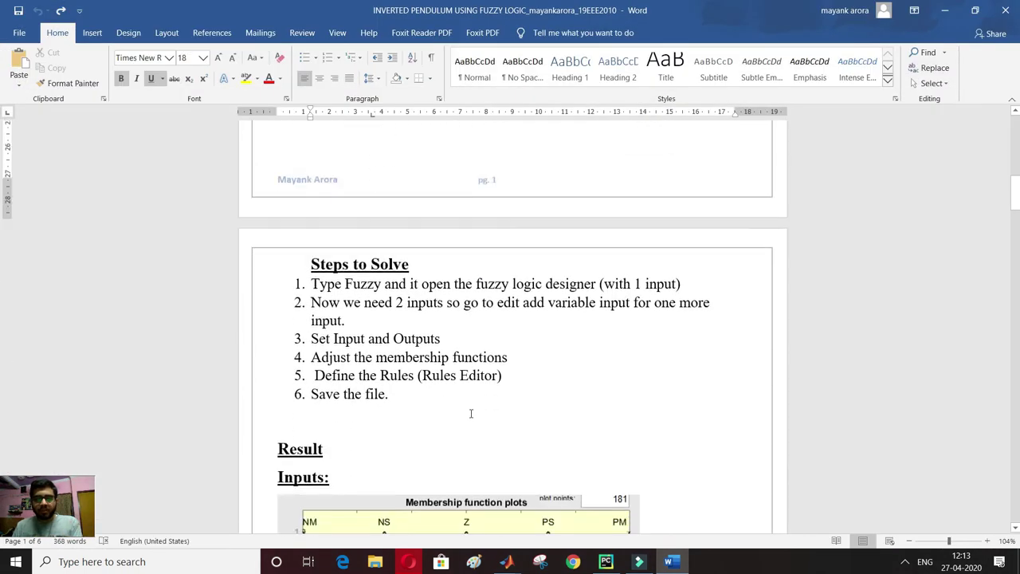
scroll(470, 413, "down", 10)
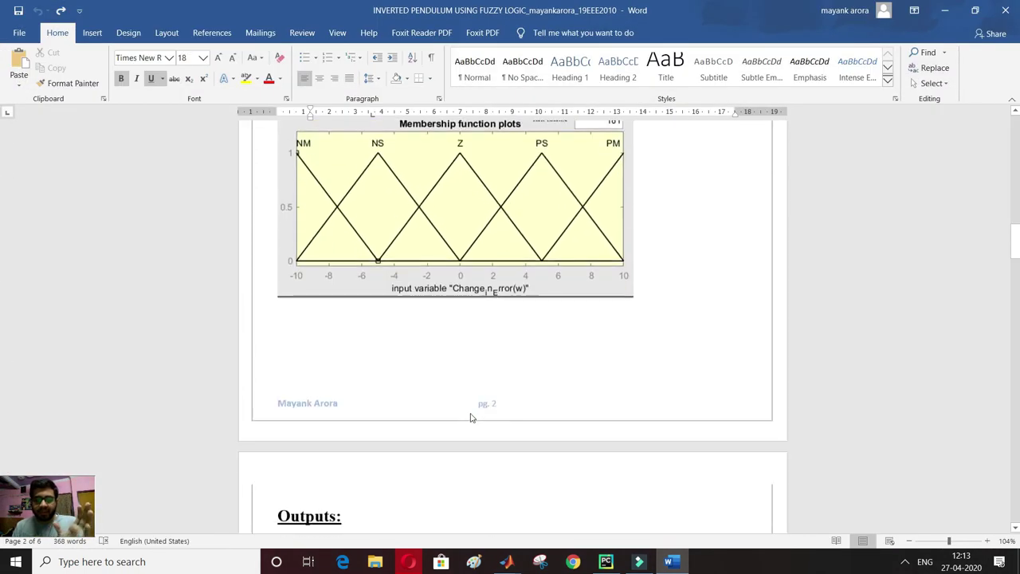
scroll(470, 413, "down", 3)
scroll(447, 362, "up", 2)
scroll(454, 371, "down", 8)
scroll(451, 373, "down", 1)
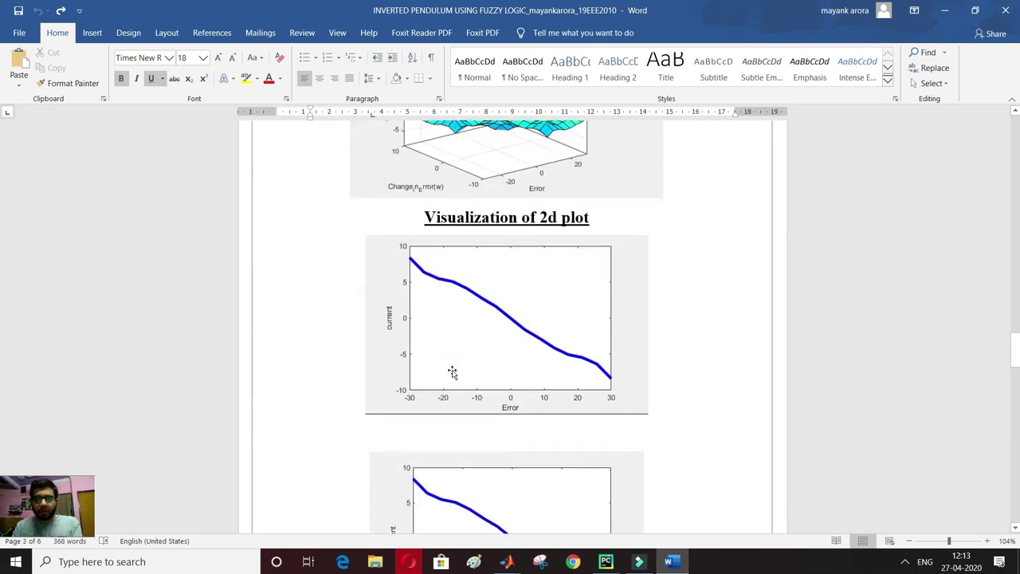
scroll(452, 372, "up", 3)
scroll(453, 371, "down", 8)
scroll(453, 371, "down", 12)
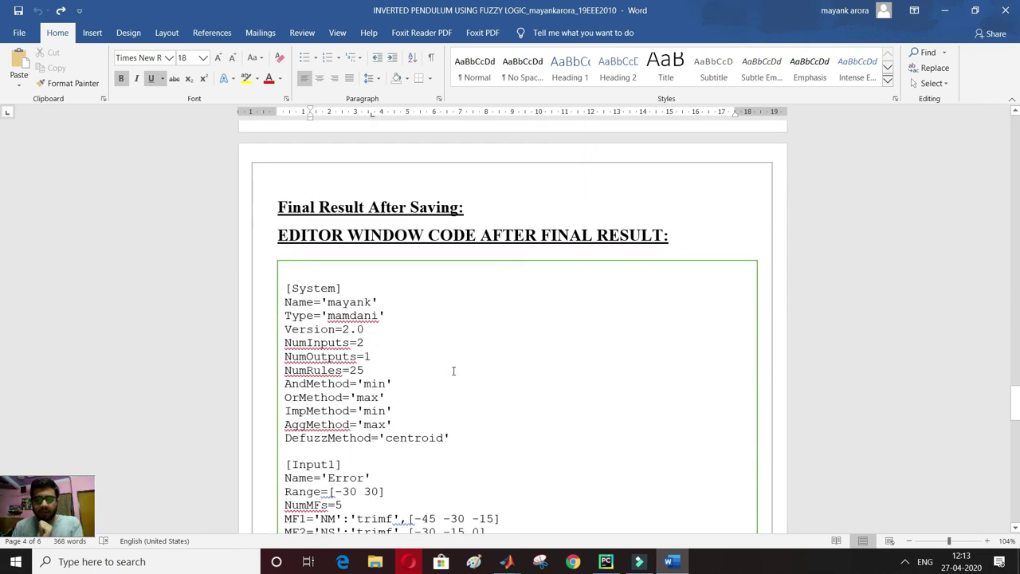
scroll(453, 372, "down", 4)
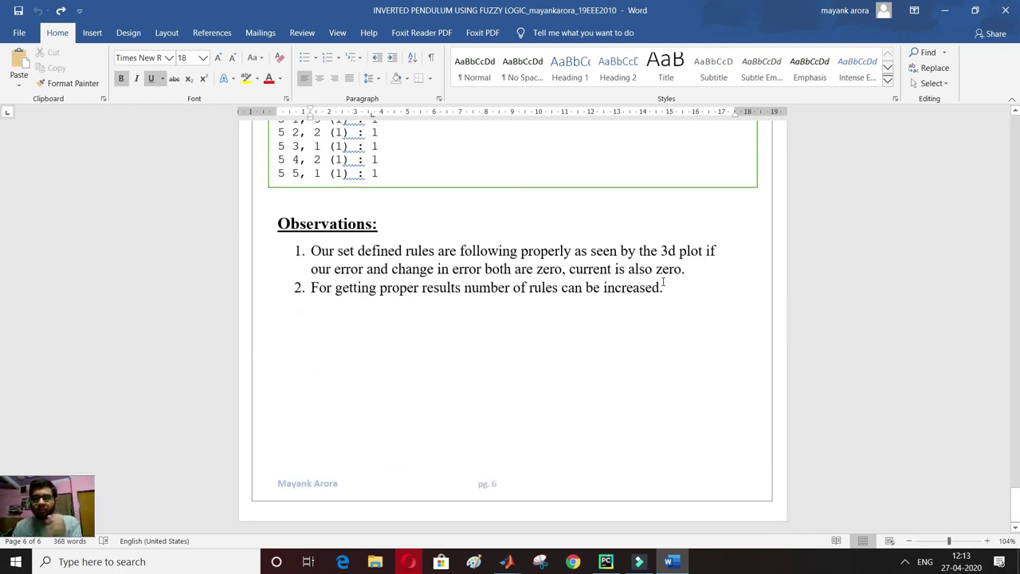
Go back to the report's 3D and 2D plots, and reread the saved editor code down to its rules.
scroll(670, 363, "up", 20)
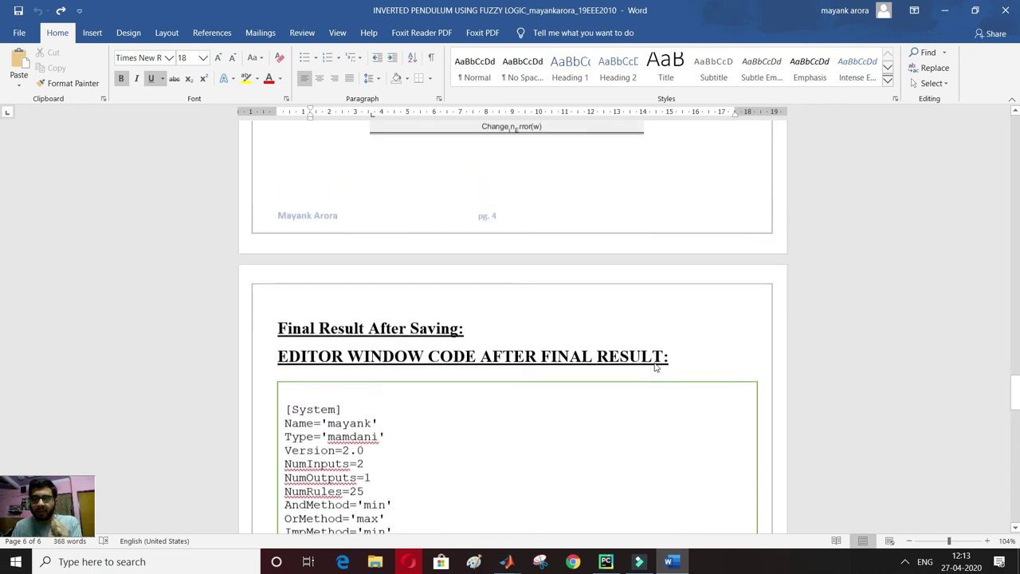
scroll(655, 363, "up", 4)
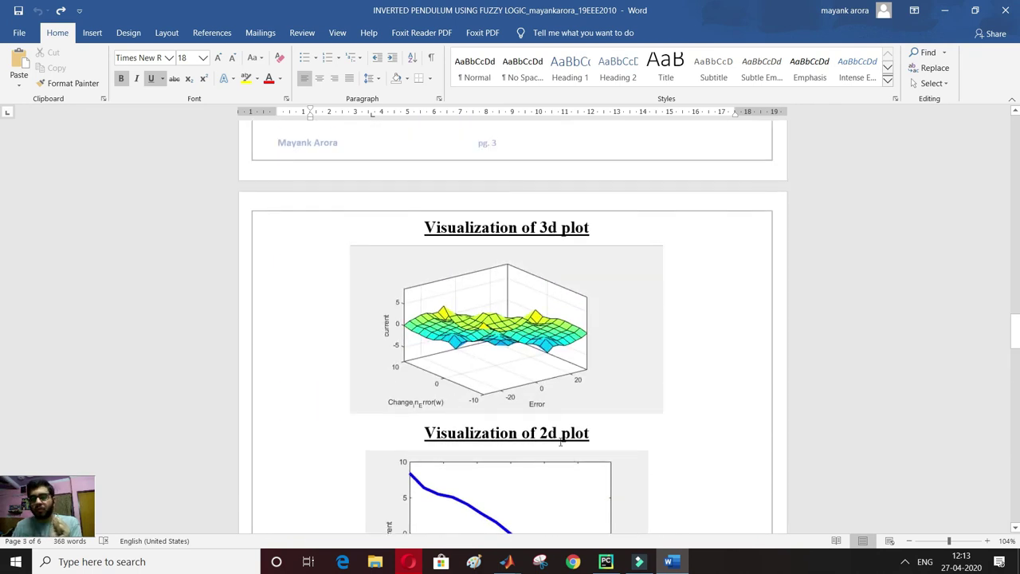
scroll(561, 442, "down", 10)
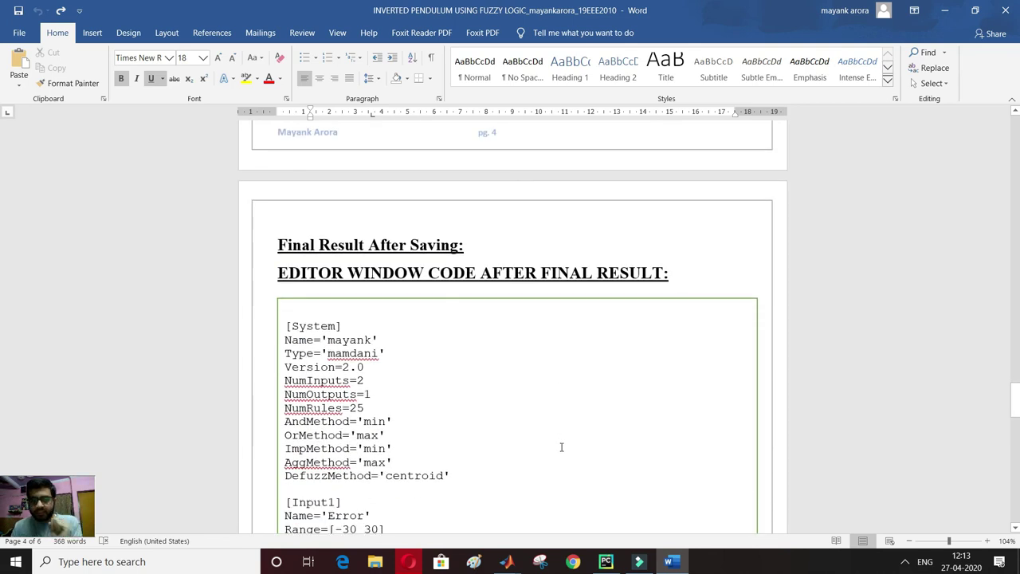
scroll(561, 447, "down", 10)
scroll(550, 448, "down", 10)
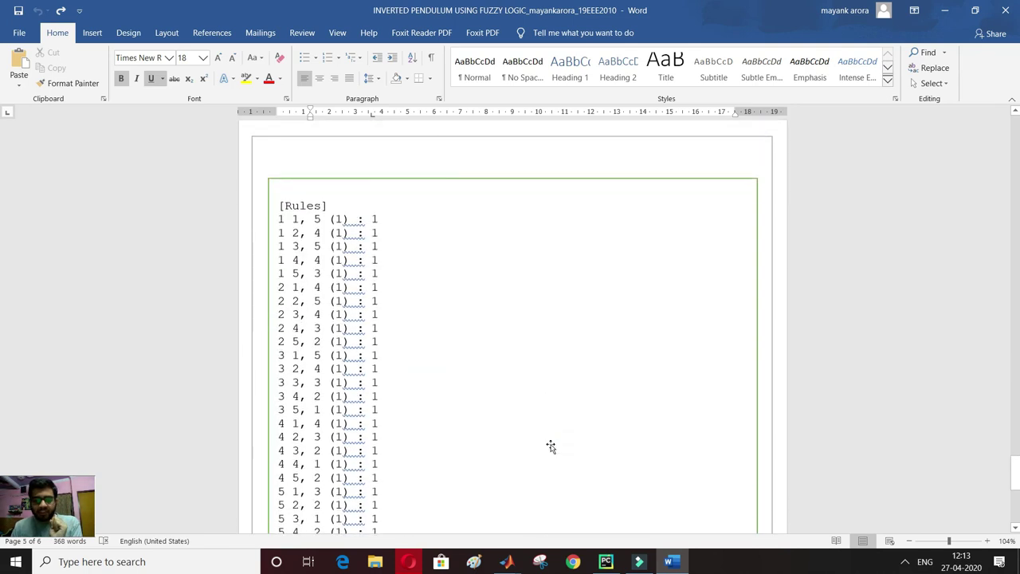